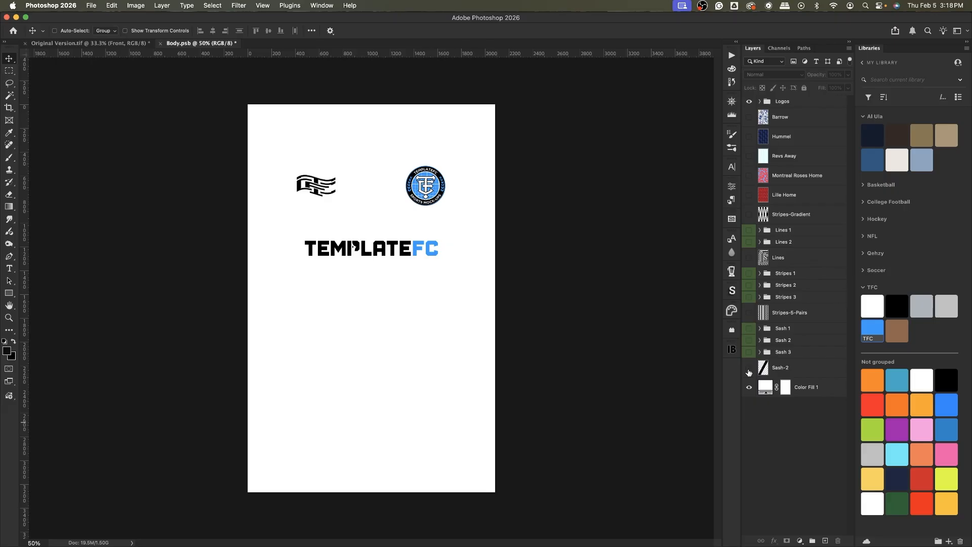
# Preview the Sash-2 layer and the Sash 1, Sash 2 and Sash 3 groups one at a time, hiding each again.
pyautogui.click(749, 369)
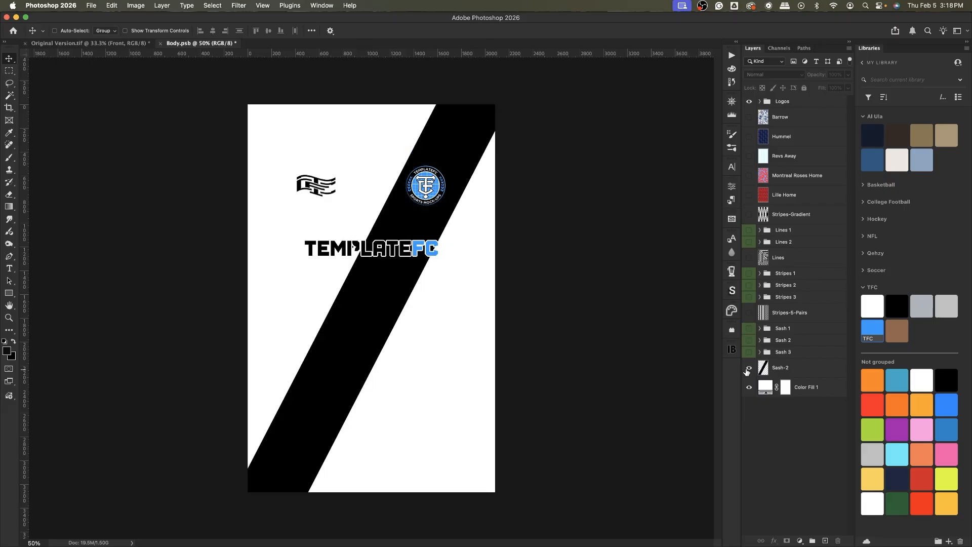
pyautogui.click(749, 367)
pyautogui.click(749, 328)
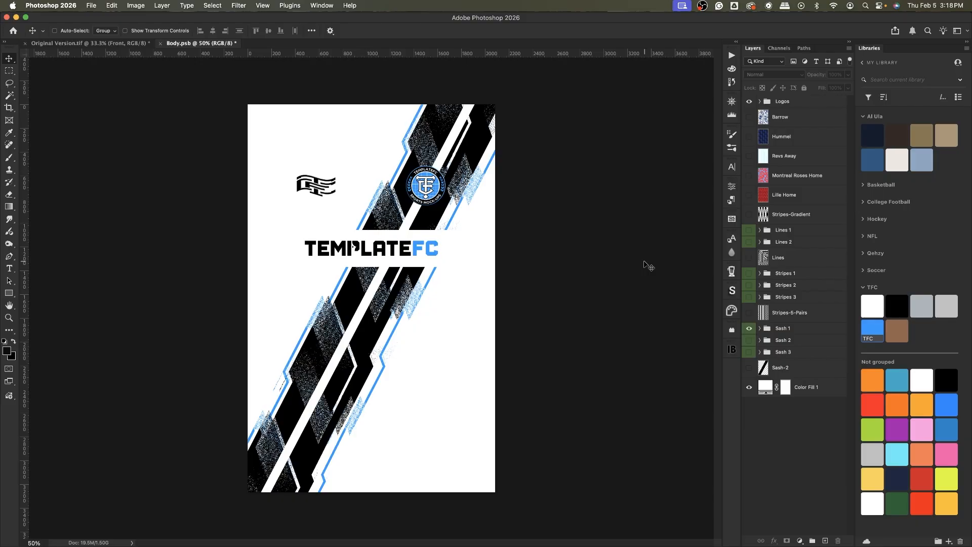
pyautogui.click(749, 328)
pyautogui.click(748, 341)
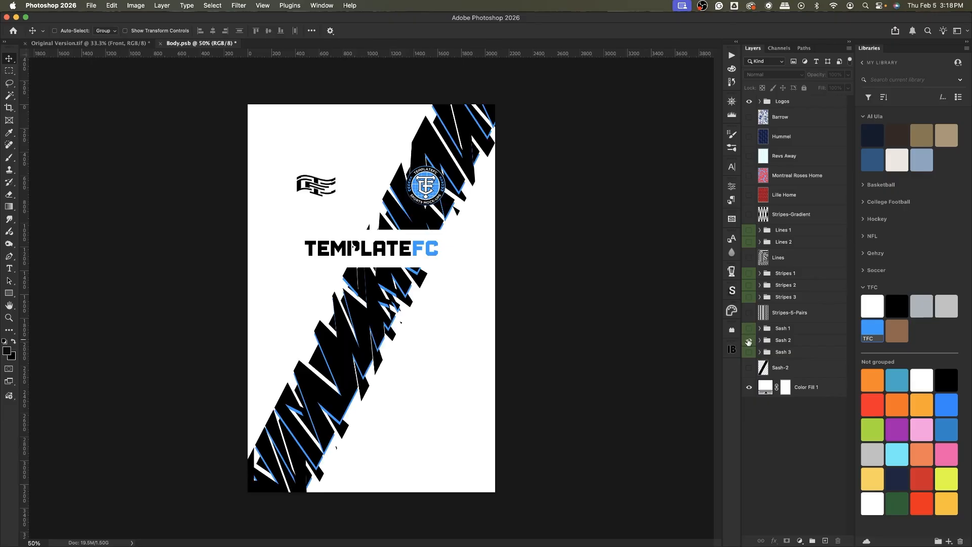
pyautogui.click(749, 340)
pyautogui.click(749, 352)
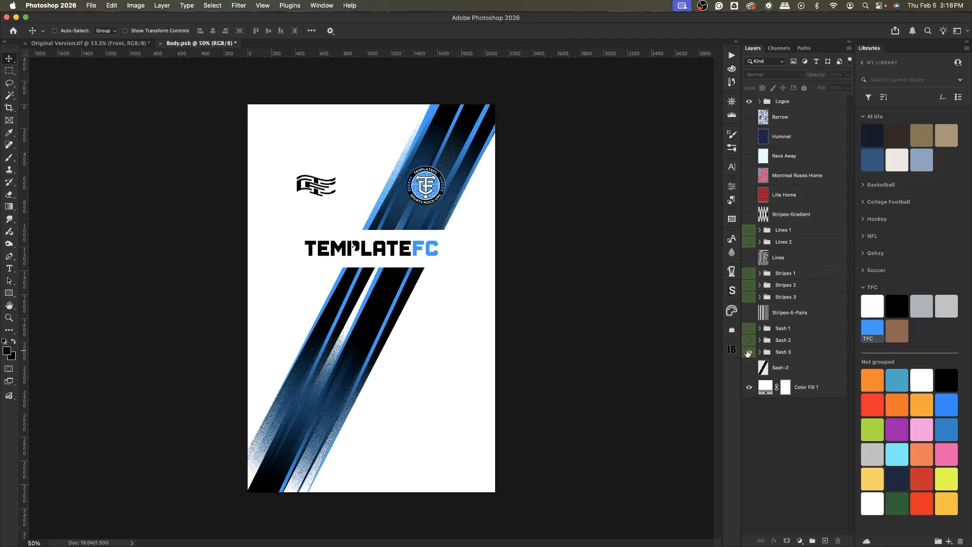
pyautogui.click(749, 352)
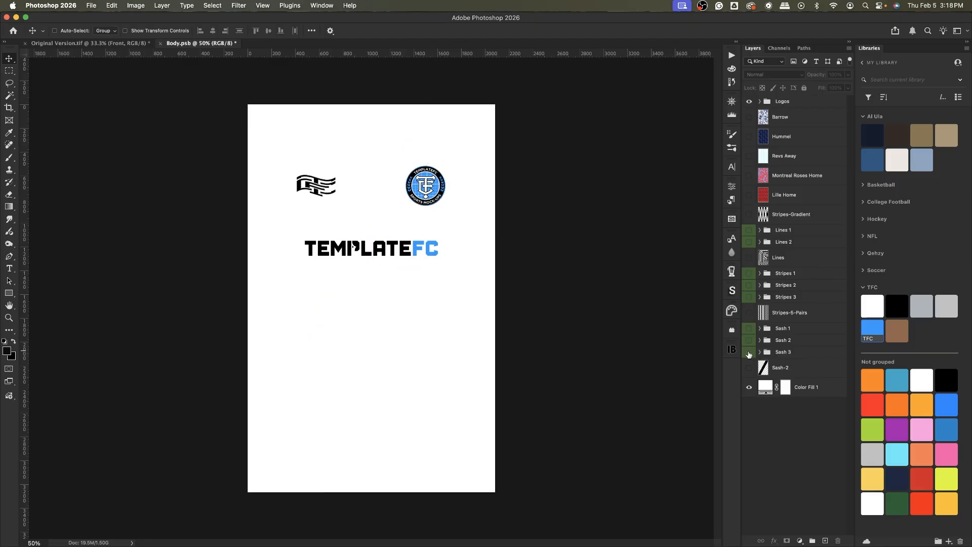
# Preview the Stripes 1, Stripes 2 and Stripes 3 groups in turn, hiding each one again.
pyautogui.click(750, 273)
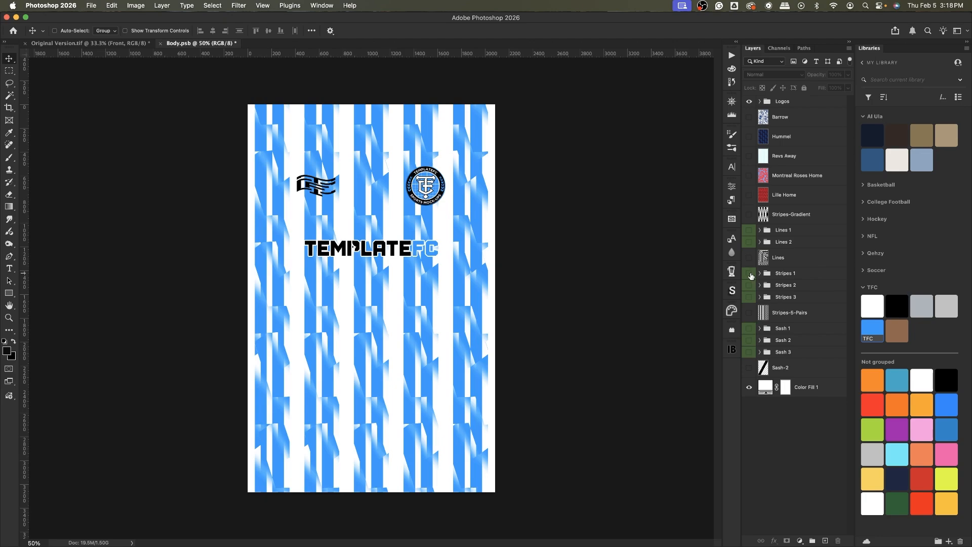
pyautogui.click(749, 273)
pyautogui.click(748, 285)
pyautogui.click(750, 286)
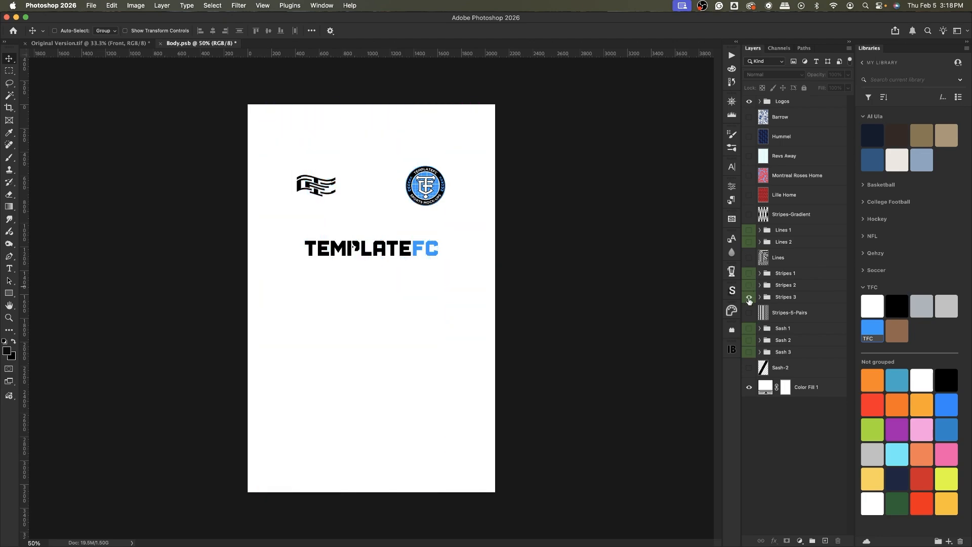
pyautogui.click(749, 298)
pyautogui.click(749, 297)
# Preview the Lines 1 and Lines 2 groups in turn, hiding each one again.
pyautogui.click(749, 230)
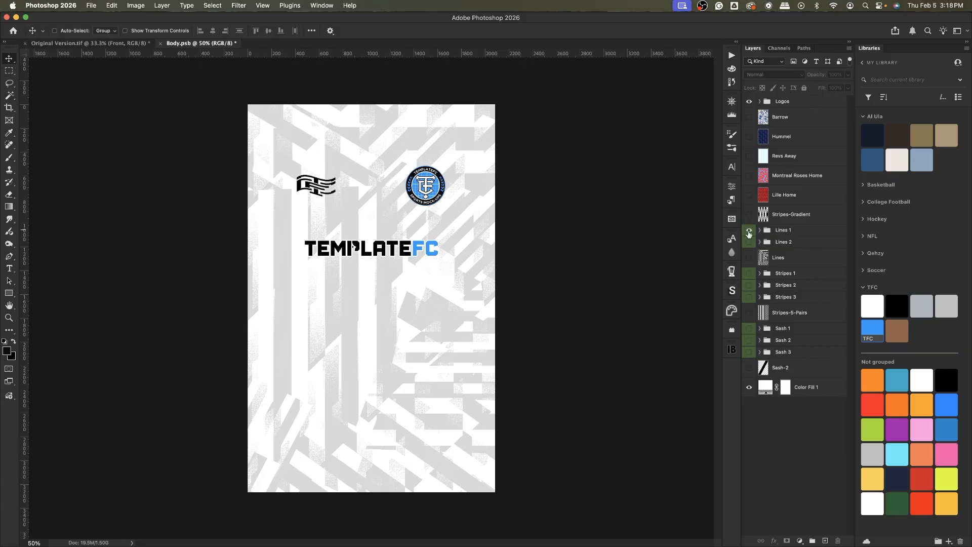
pyautogui.click(748, 231)
pyautogui.click(750, 243)
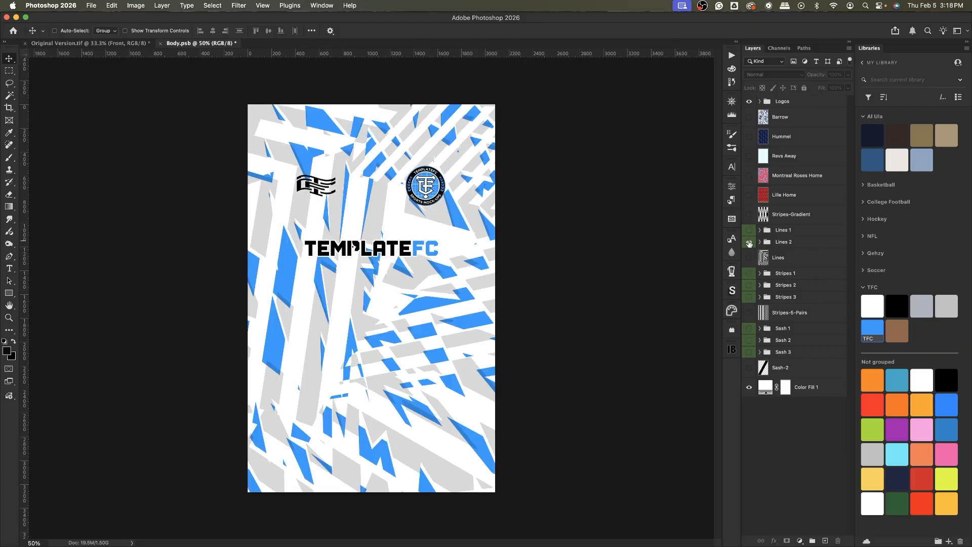
pyautogui.click(748, 242)
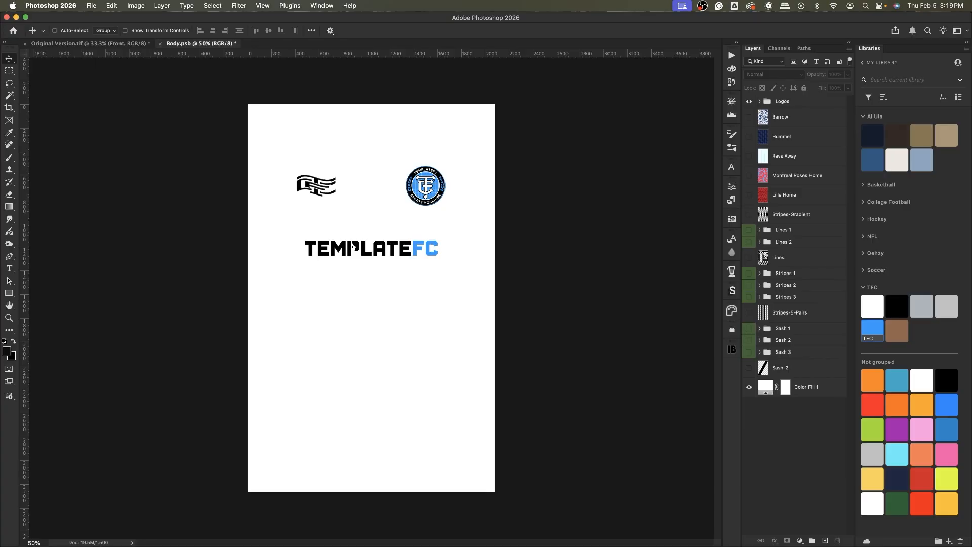
# Switch to Chrome and view the TemplateFC shop page and the Fusion V-Neck Hanger Mock-up Templates product page.
pyautogui.press('super+Tab')
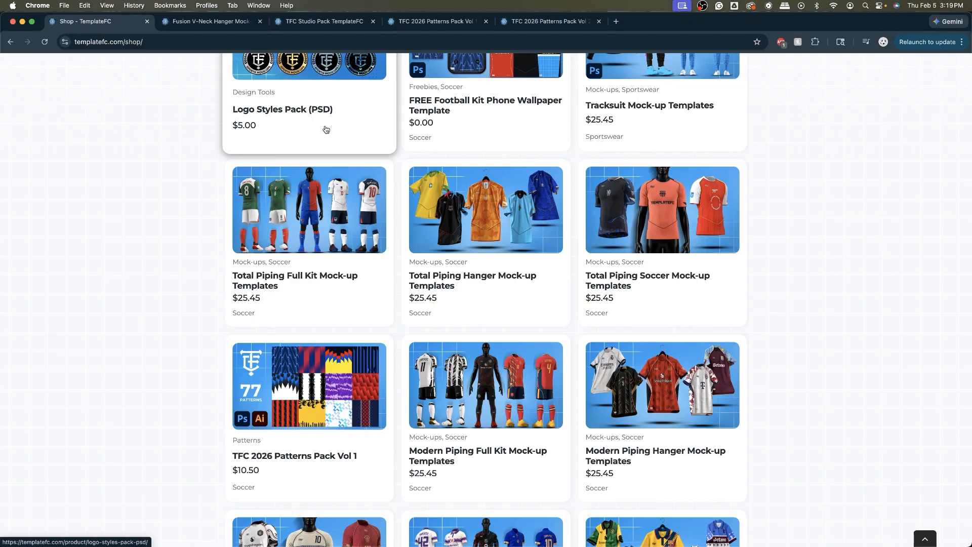
pyautogui.click(175, 22)
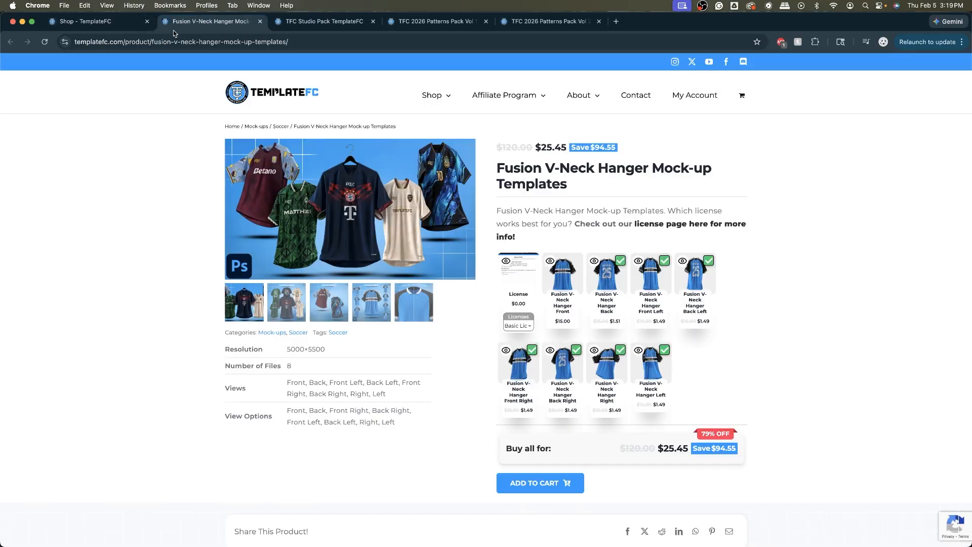
pyautogui.click(97, 23)
pyautogui.scroll(20, 357, 251)
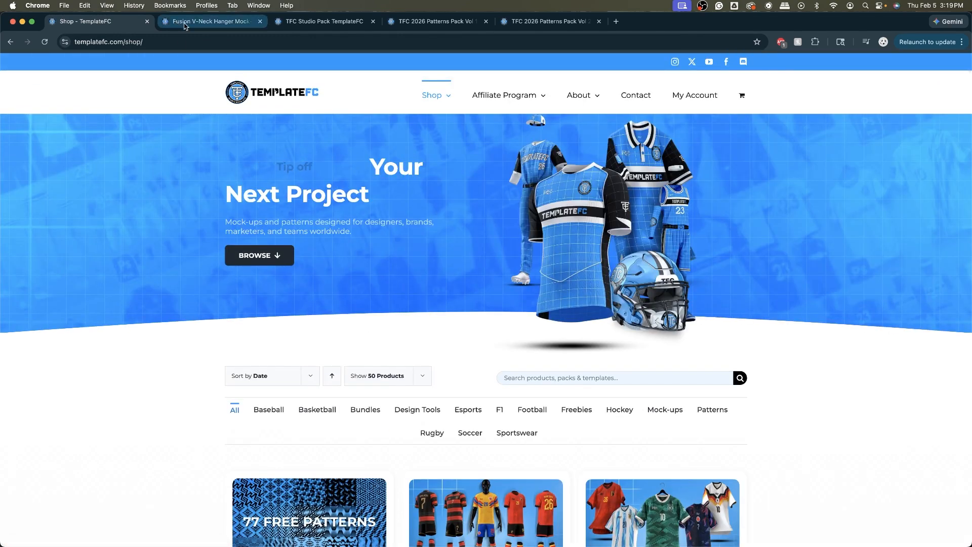
pyautogui.click(185, 23)
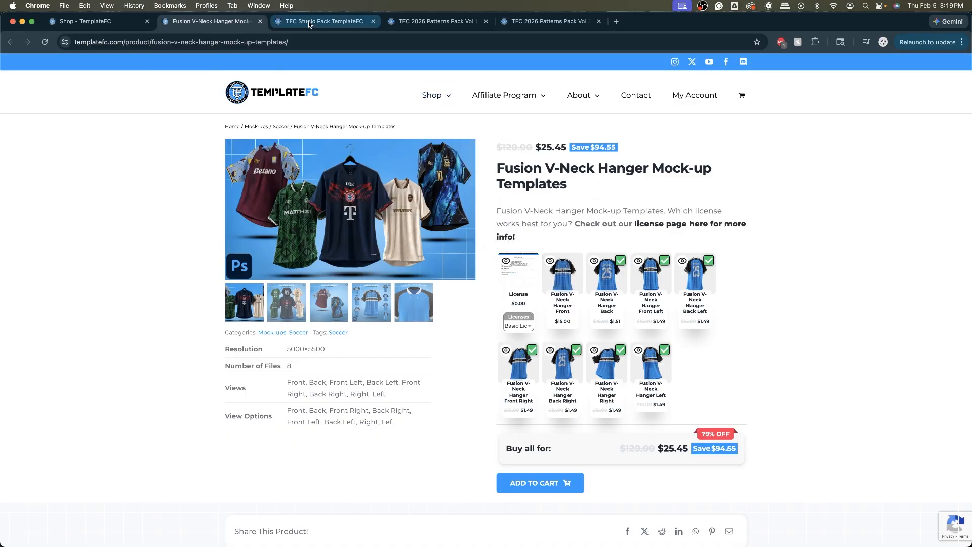
# View the product pages of the TFC Studio Pack and the TFC 2026 Patterns Pack Vol 1 and Vol 2.
pyautogui.click(325, 21)
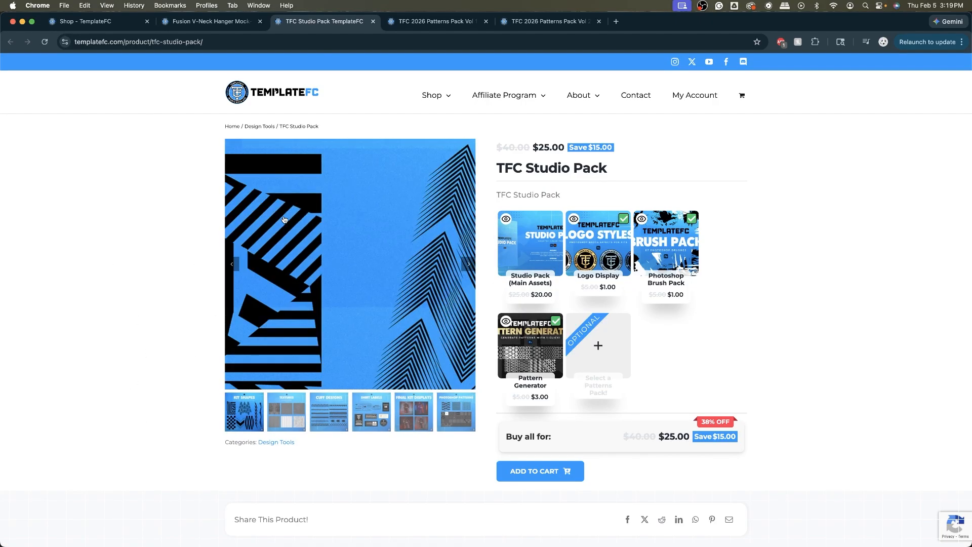
pyautogui.click(436, 22)
pyautogui.moveTo(539, 112)
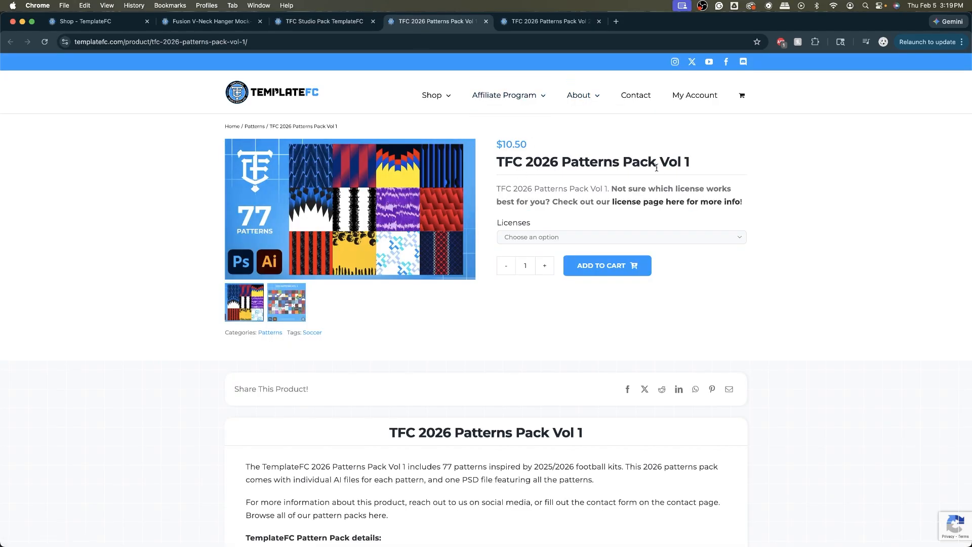
pyautogui.click(542, 23)
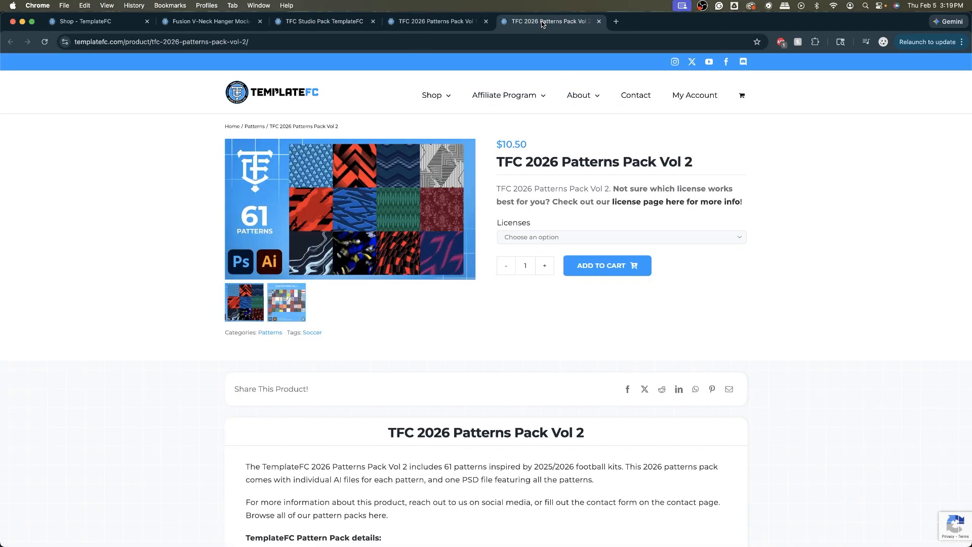
# Switch back to Photoshop and preview the Barrow, Hummel and Revs Away pattern layers in turn, hiding each again.
pyautogui.press('super+Tab')
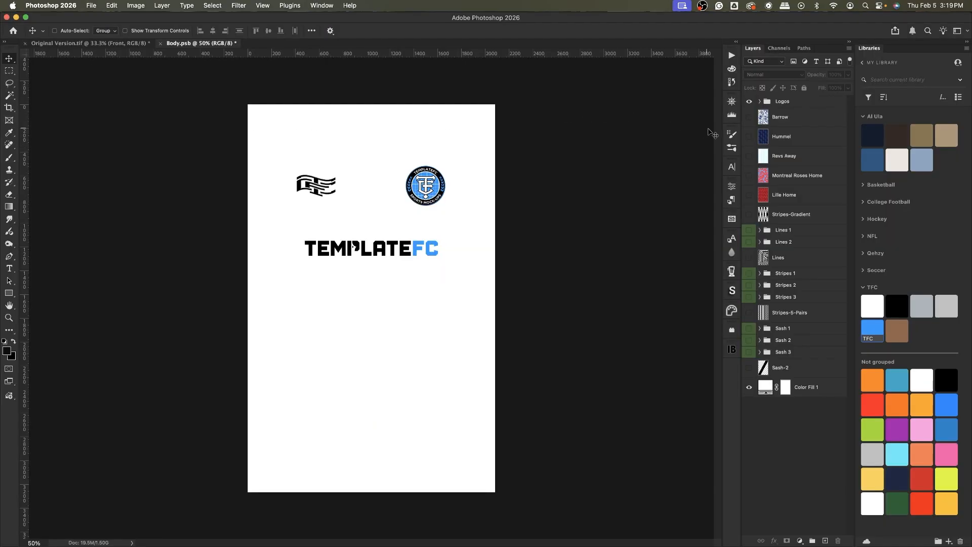
pyautogui.click(750, 118)
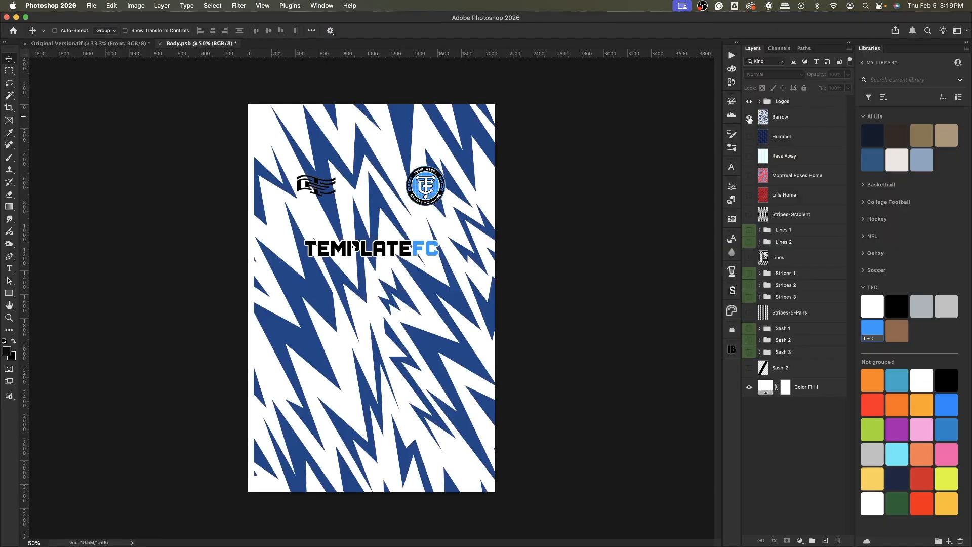
pyautogui.click(750, 118)
pyautogui.click(750, 137)
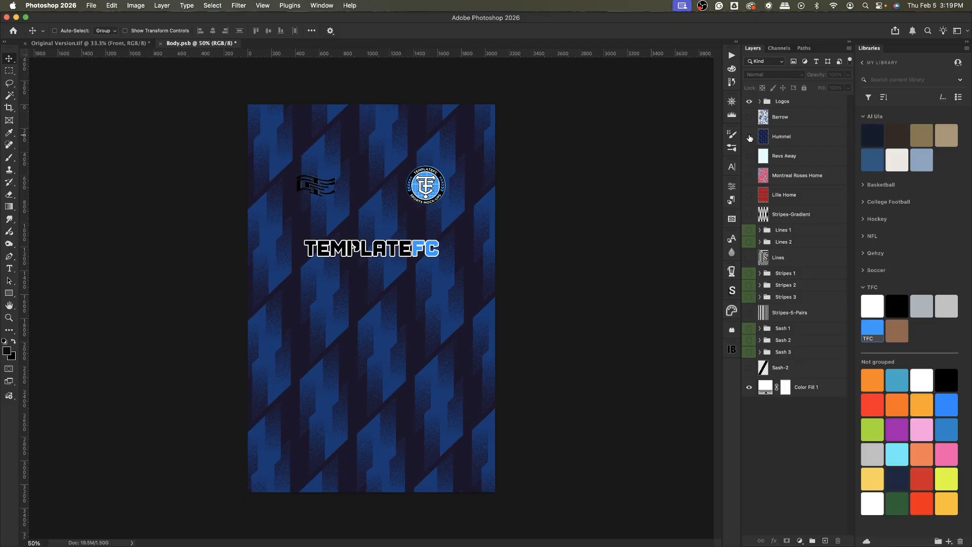
pyautogui.click(749, 137)
pyautogui.click(750, 157)
pyautogui.click(750, 157)
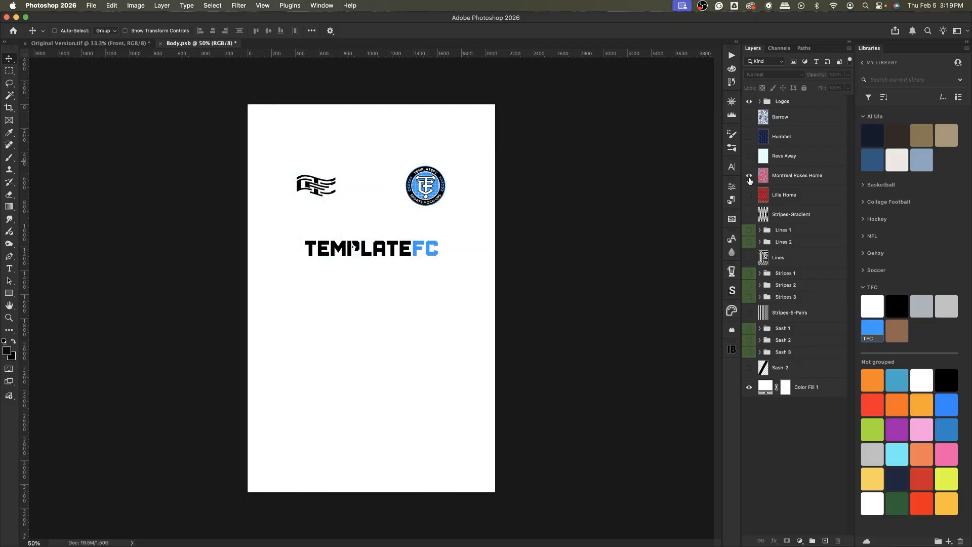
# Preview the Montreal Roses Home, Lille Home and Stripes-Gradient layers in turn, hiding each one again.
pyautogui.click(750, 176)
pyautogui.click(749, 177)
pyautogui.click(750, 196)
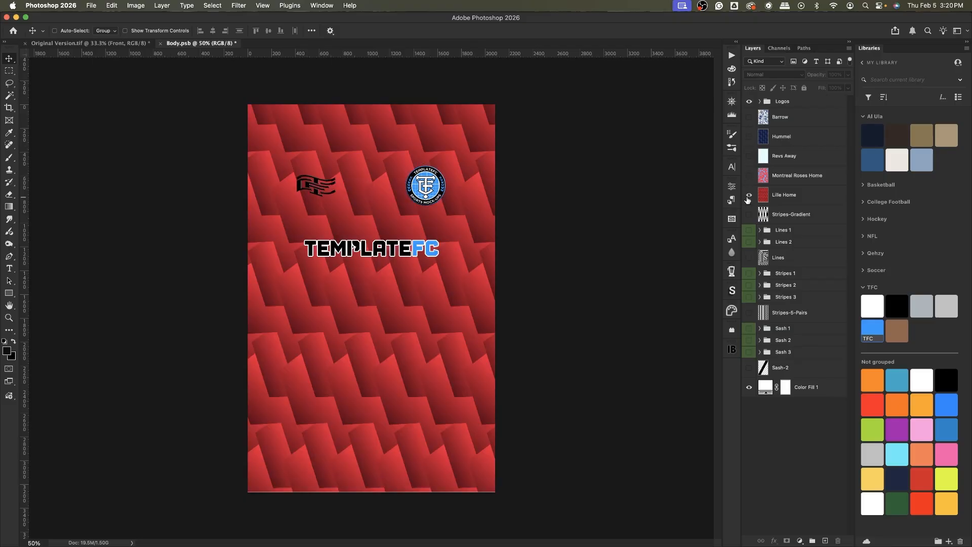
pyautogui.click(749, 213)
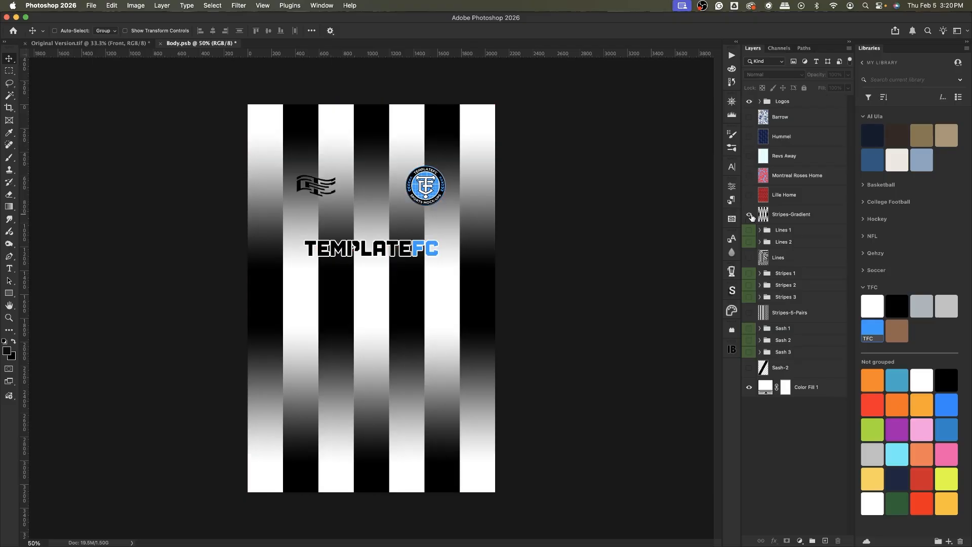
pyautogui.click(807, 218)
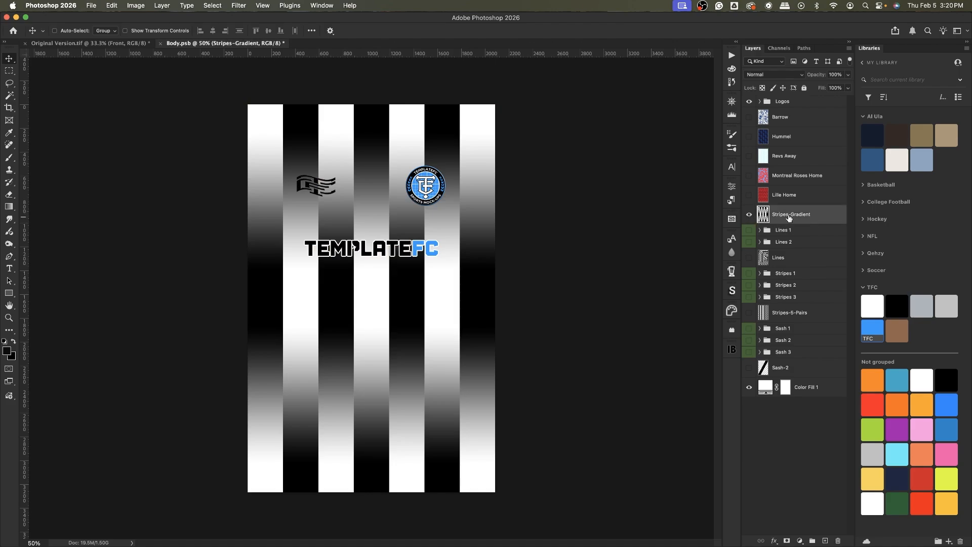
pyautogui.click(749, 216)
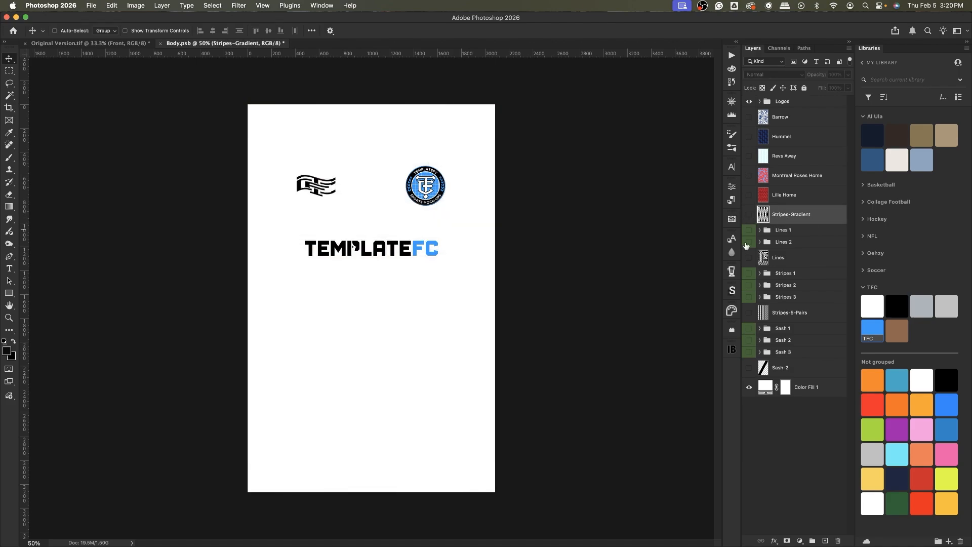
# Preview the base shape layers Lines, Stripes-6-Pairs and Sash-2 in turn, hiding each one again.
pyautogui.click(749, 259)
pyautogui.click(749, 258)
pyautogui.click(749, 312)
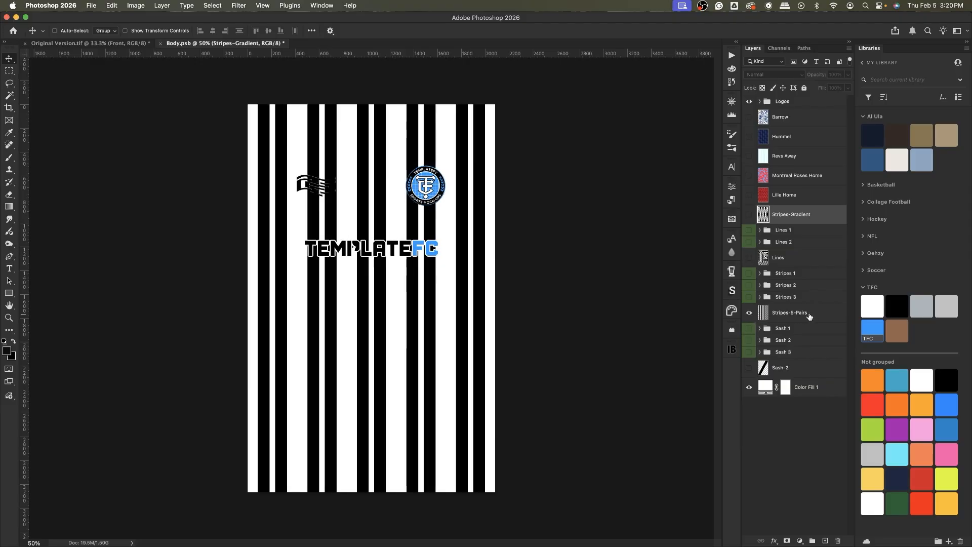
pyautogui.click(749, 313)
pyautogui.click(749, 368)
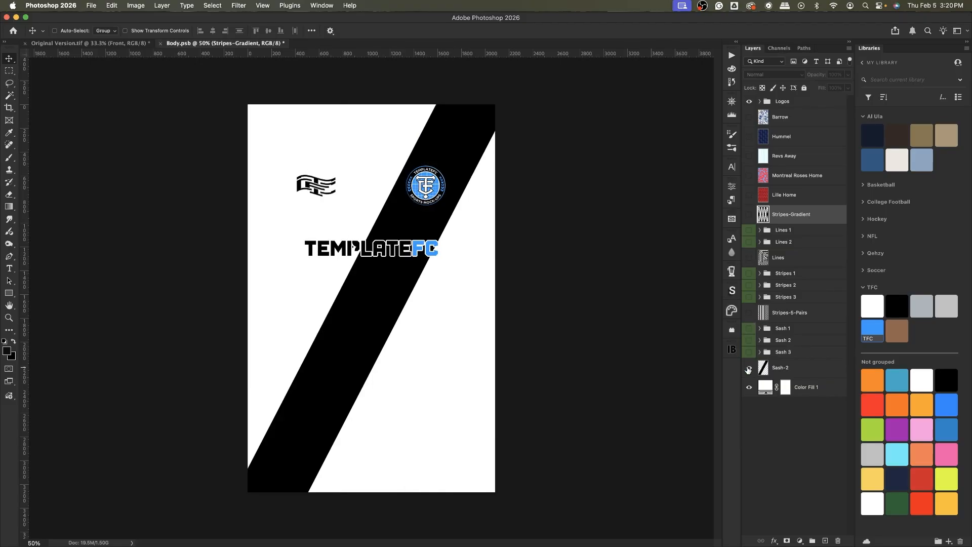
pyautogui.click(748, 369)
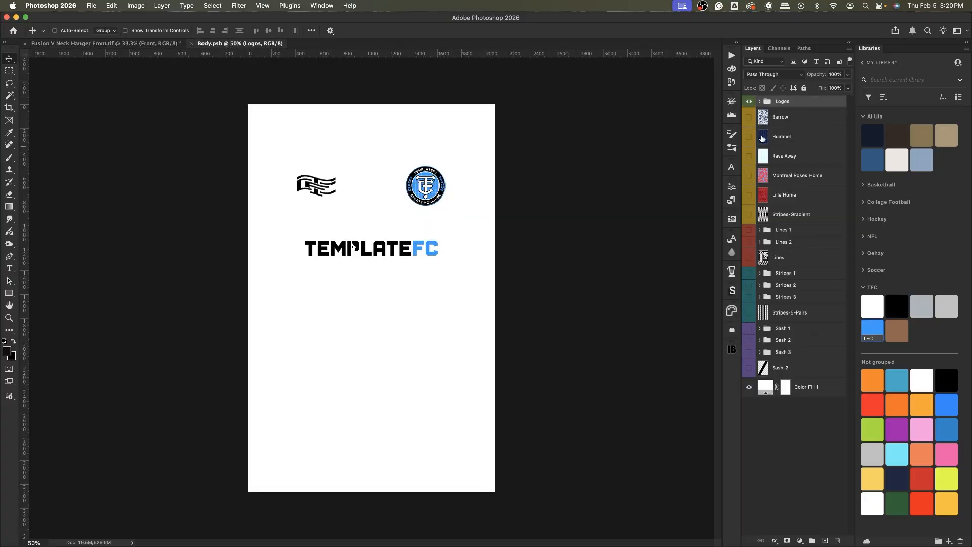
# Expand the Sash 1 group, hide the Logos group and make Sash 1 visible.
pyautogui.click(760, 329)
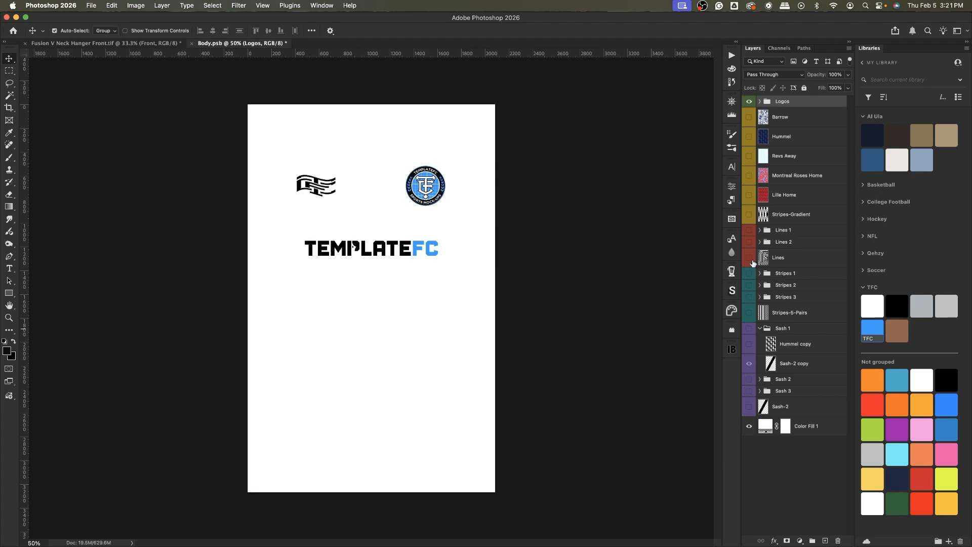
pyautogui.scroll(2, 753, 262)
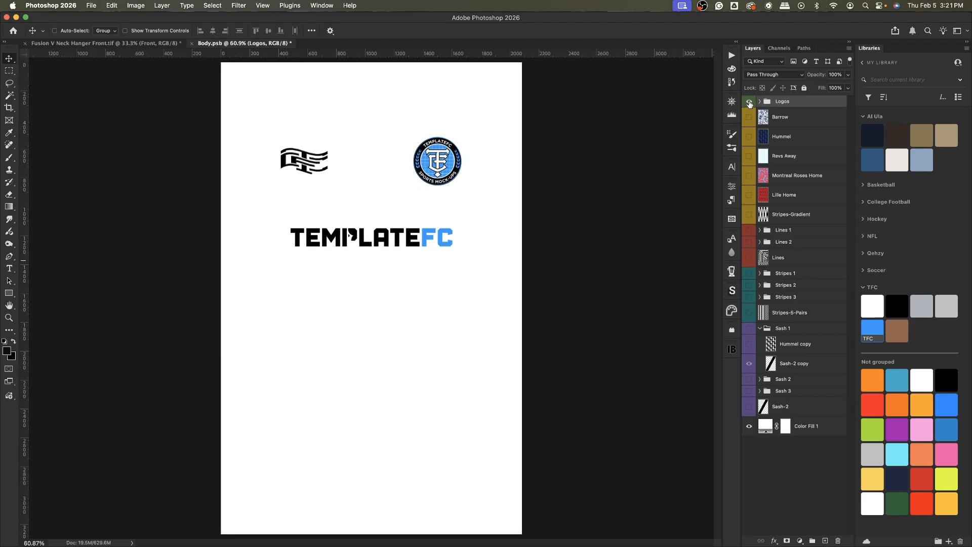
pyautogui.click(750, 102)
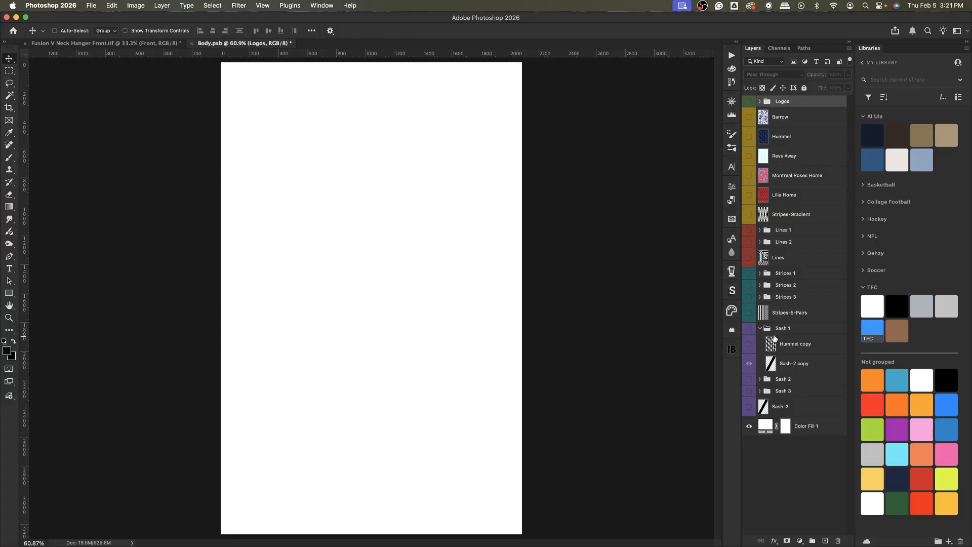
pyautogui.click(749, 328)
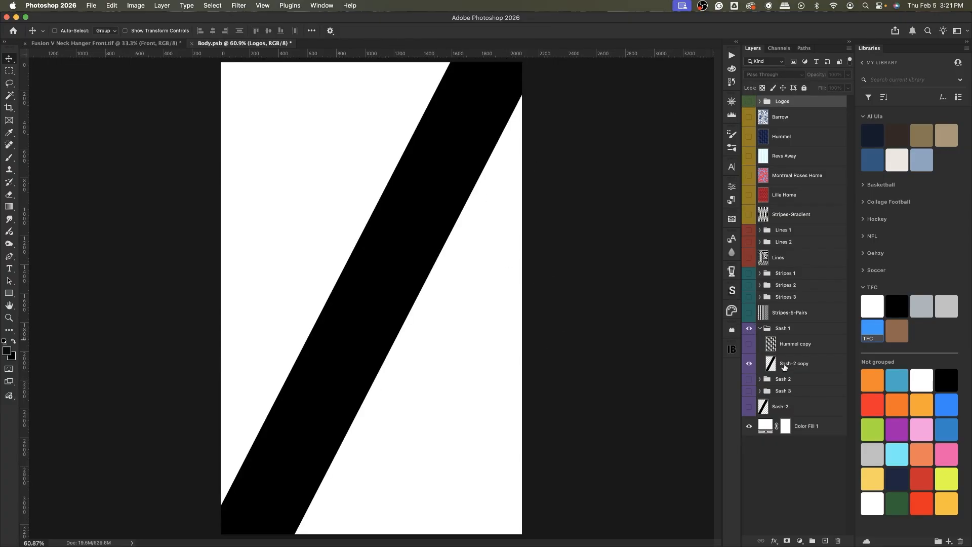
# Select the Sash-2 copy layer in the Sash 1 group and show the Hummel copy pattern layer above it.
pyautogui.doubleClick(784, 365)
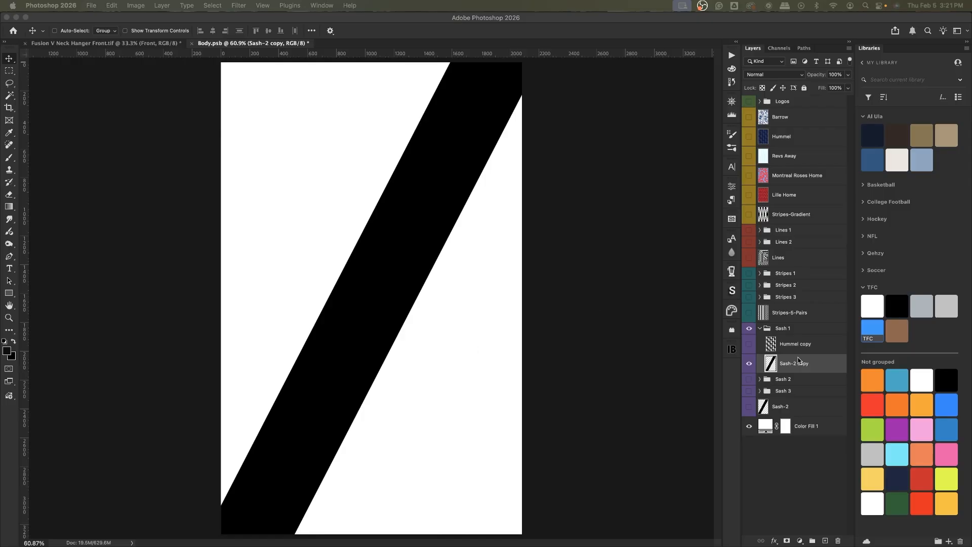
pyautogui.click(801, 362)
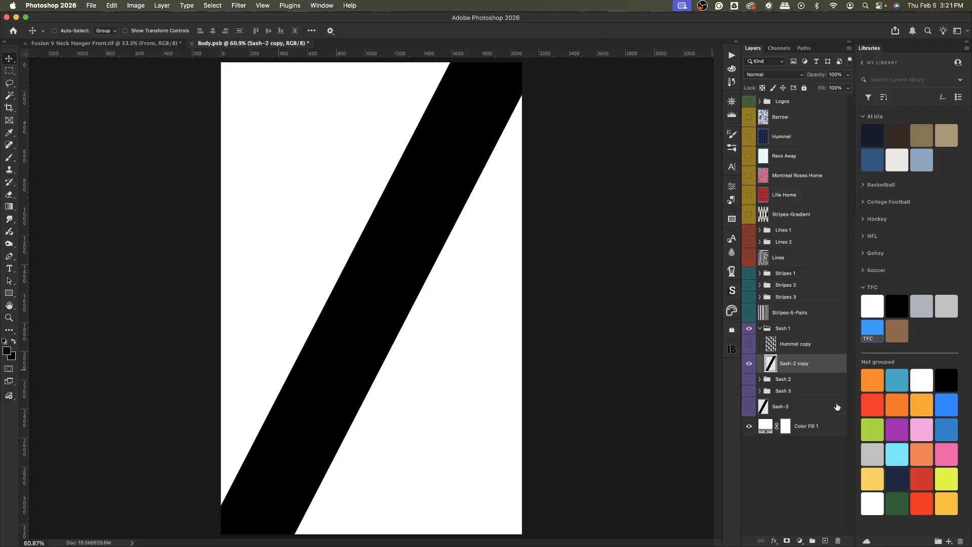
pyautogui.click(749, 347)
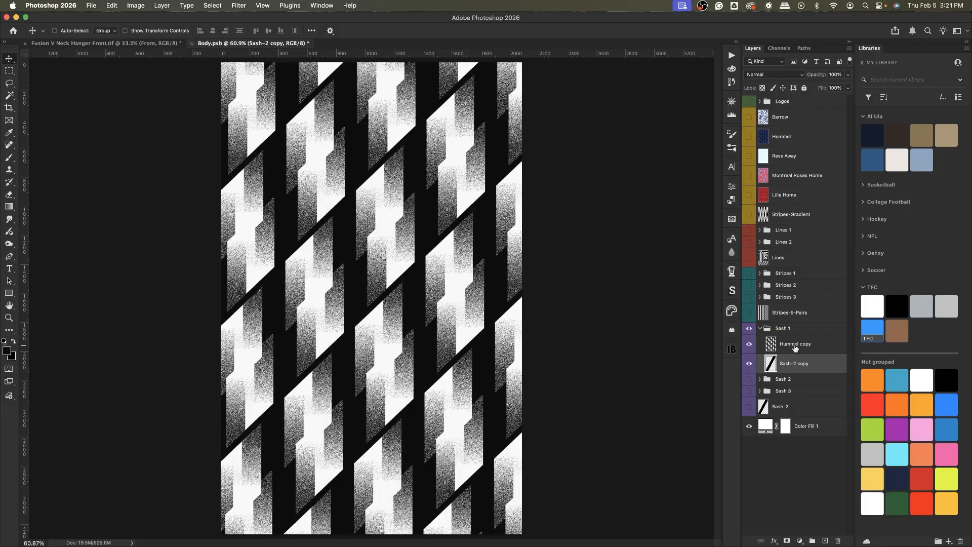
# Preview the original Hummel pattern layer, and hide both it and the Hummel copy layer in Sash 1.
pyautogui.click(794, 348)
pyautogui.click(749, 137)
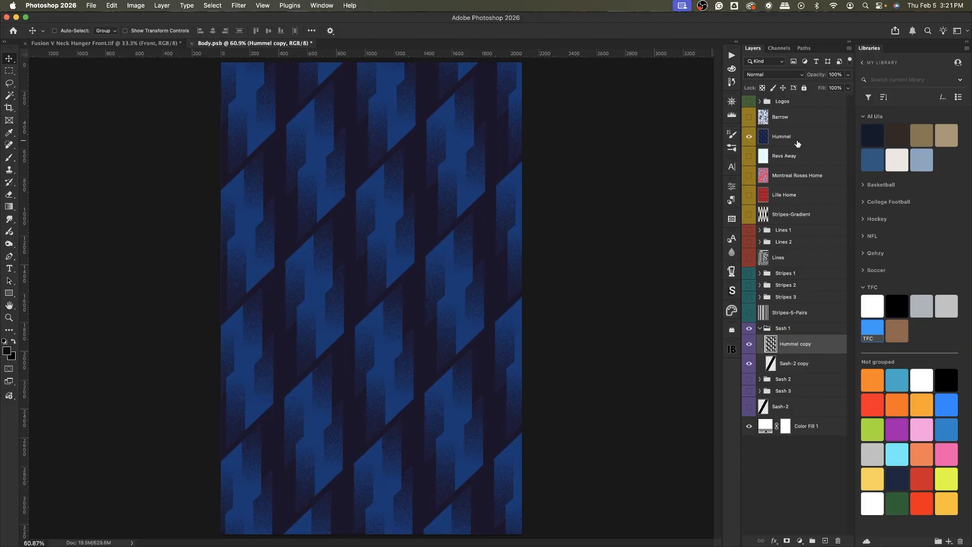
pyautogui.click(795, 139)
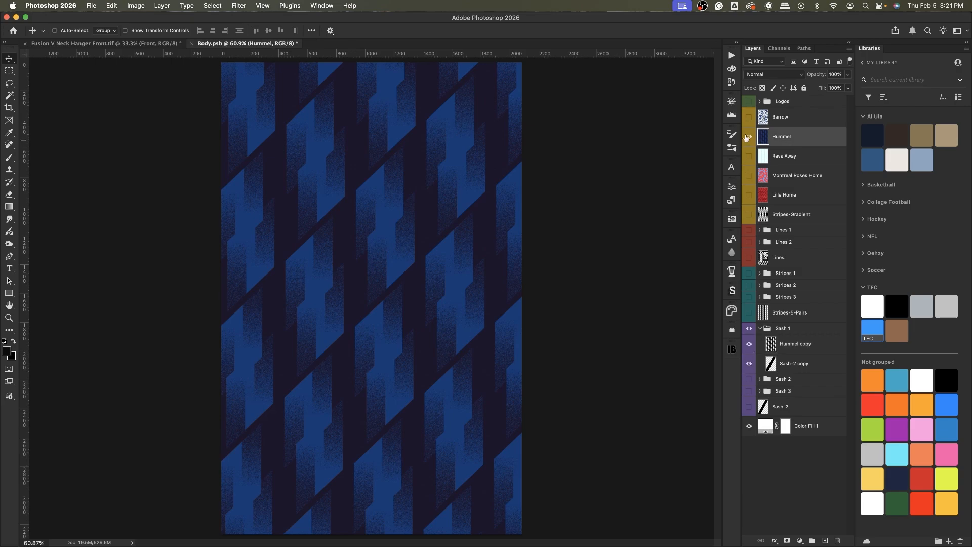
pyautogui.click(749, 137)
pyautogui.click(748, 350)
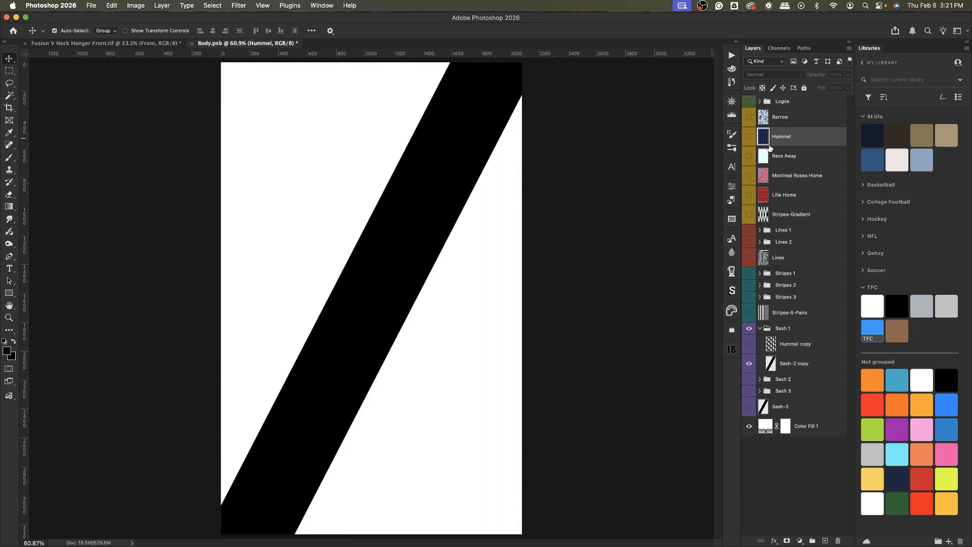
# Duplicate the Hummel pattern layer and move the visible duplicate into the Sash 1 group above Hummel copy.
pyautogui.press('super+j')
pyautogui.click(749, 137)
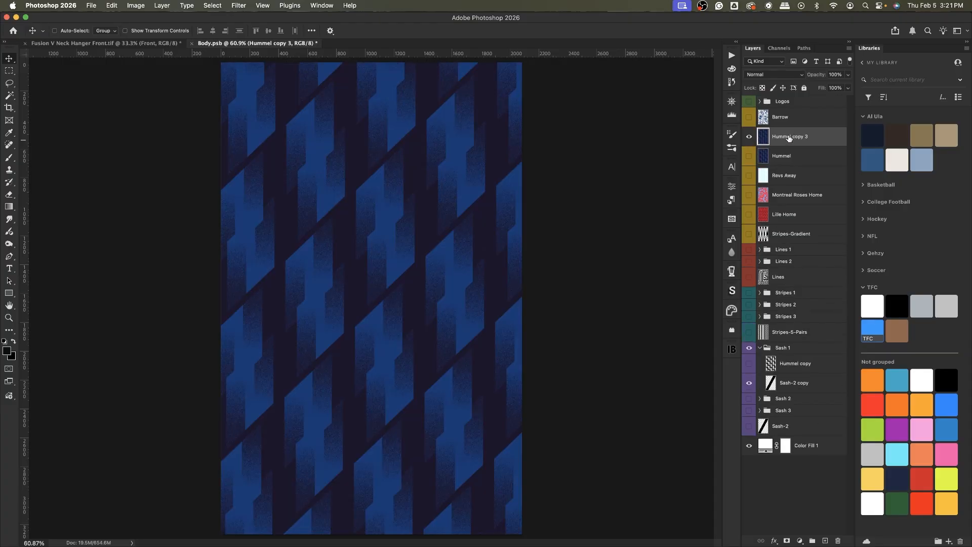
pyautogui.moveTo(790, 139); pyautogui.dragTo(776, 355)
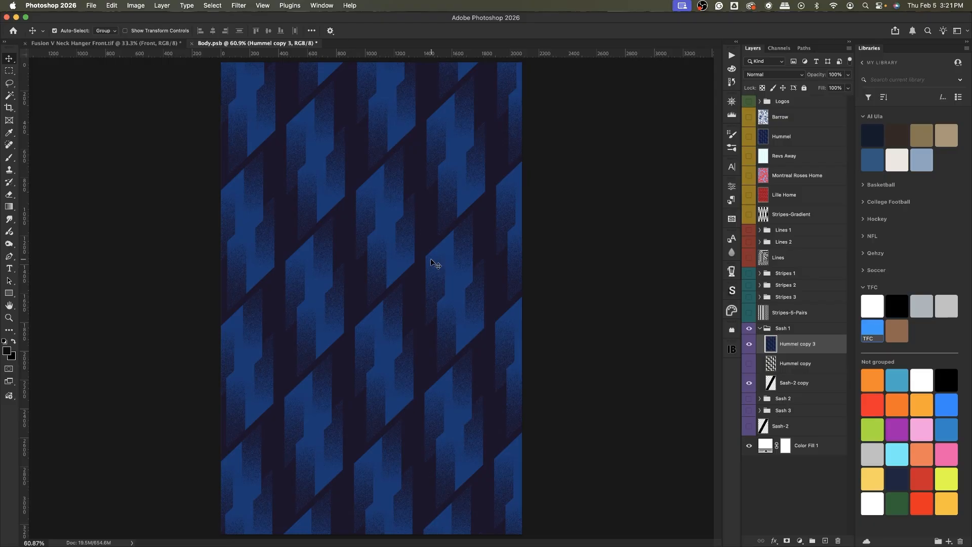
# Desaturate the new Hummel duplicate with Hue/Saturation, setting Saturation to -100.
pyautogui.press('i')
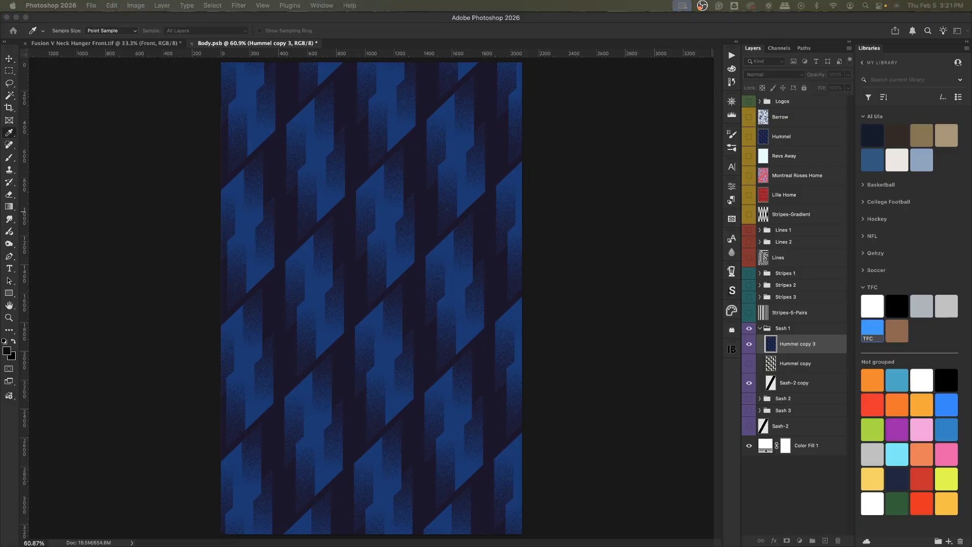
pyautogui.press('super+u')
pyautogui.moveTo(473, 278); pyautogui.dragTo(330, 278)
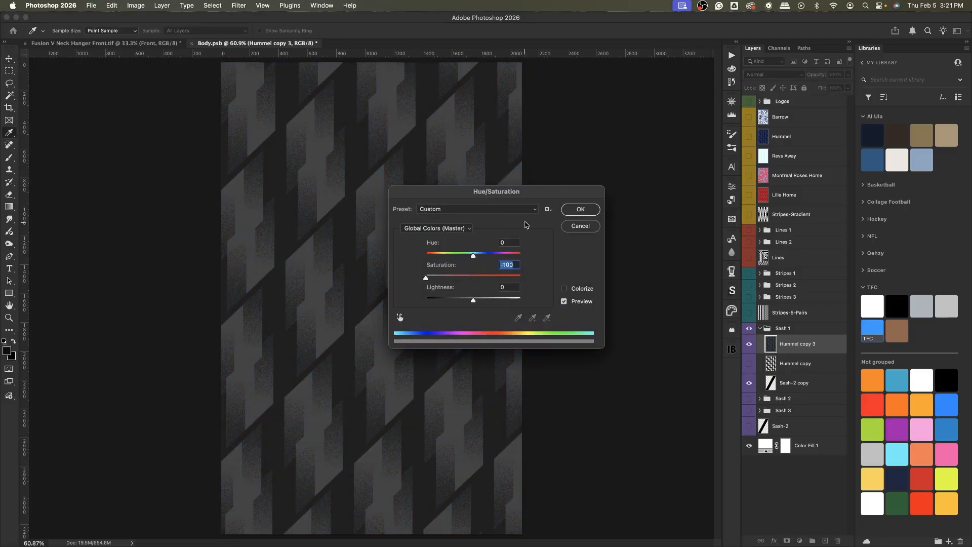
pyautogui.click(580, 210)
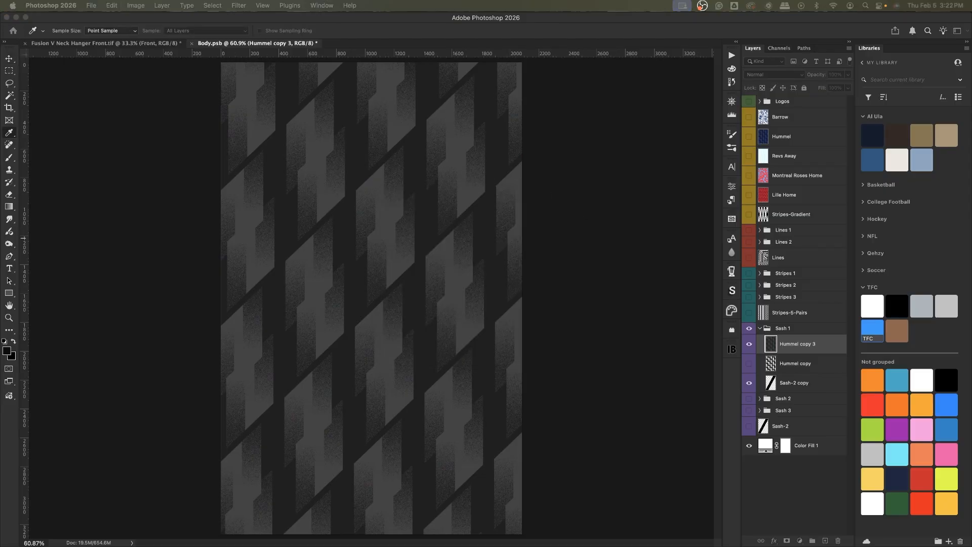
# Boost the gray pattern's contrast with Levels, setting the input black point to 28 and the white point to 70.
pyautogui.press('super+l')
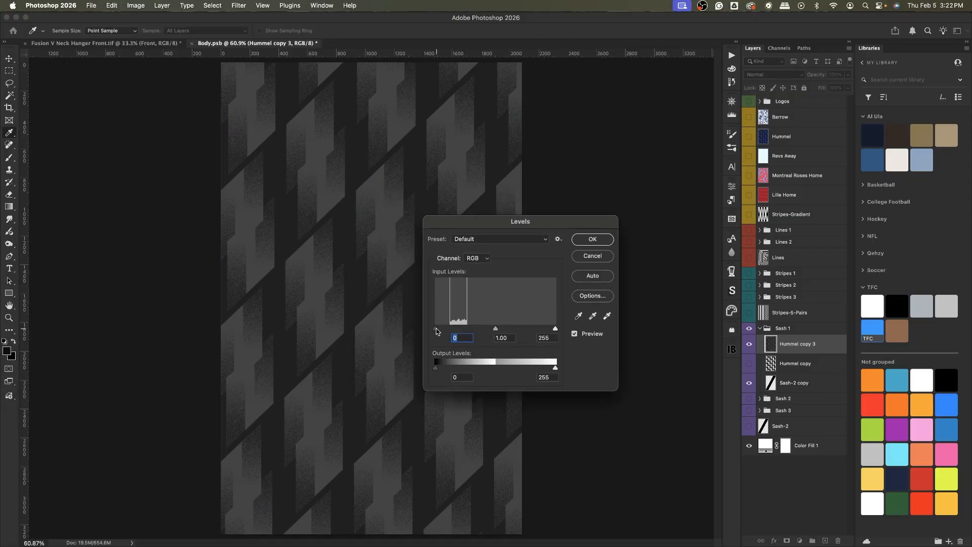
pyautogui.moveTo(436, 328); pyautogui.dragTo(448, 328)
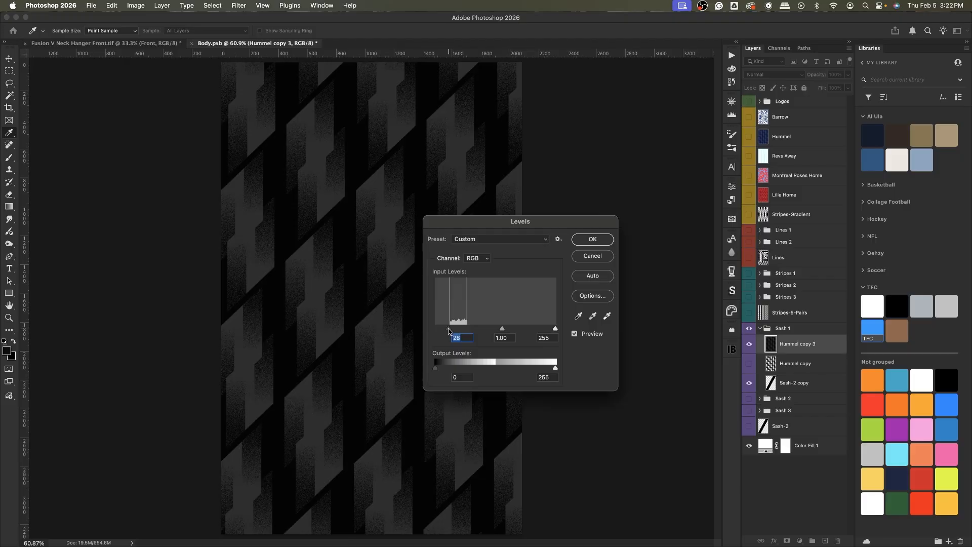
pyautogui.moveTo(556, 330); pyautogui.dragTo(469, 327)
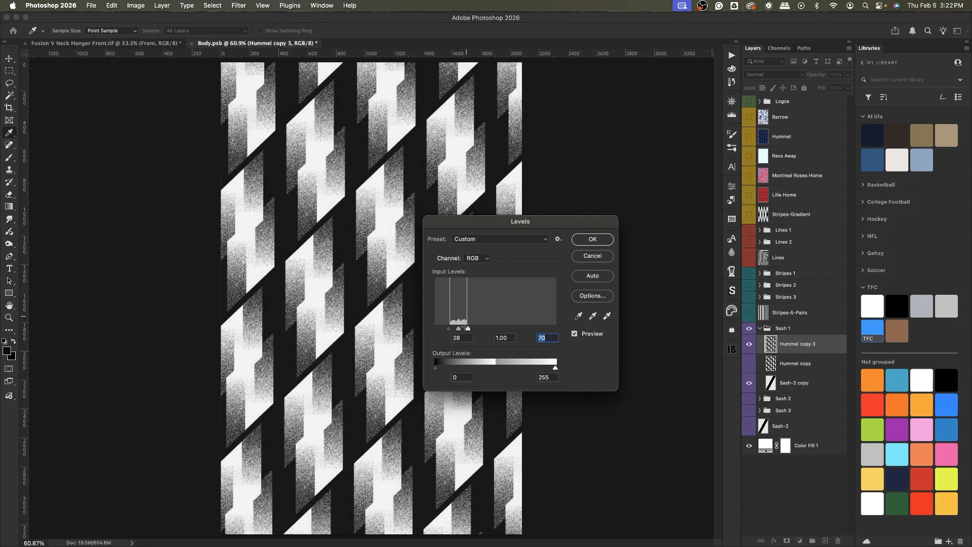
pyautogui.click(596, 240)
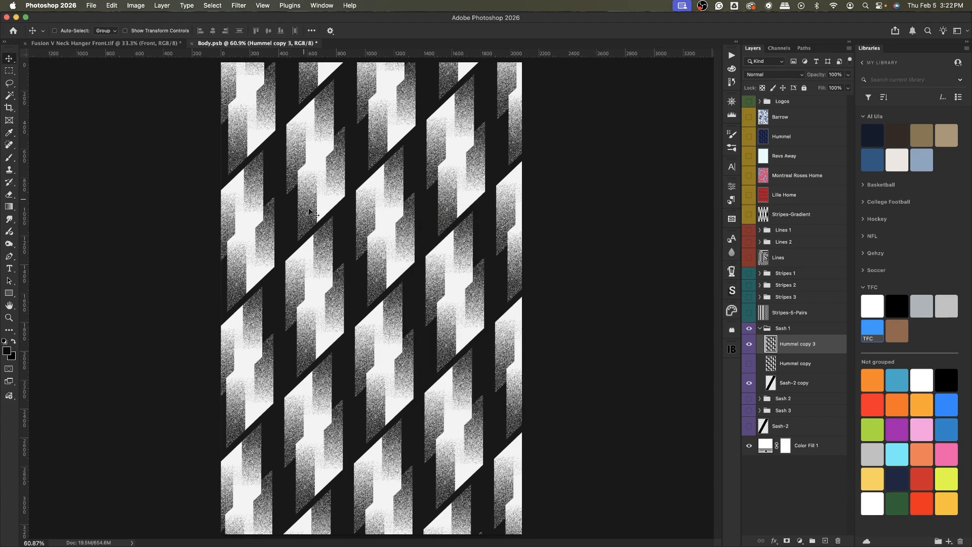
# Select the pattern's dark areas with Color Range, sampling a dark area at a fuzziness of 90.
pyautogui.click(213, 5)
pyautogui.click(218, 96)
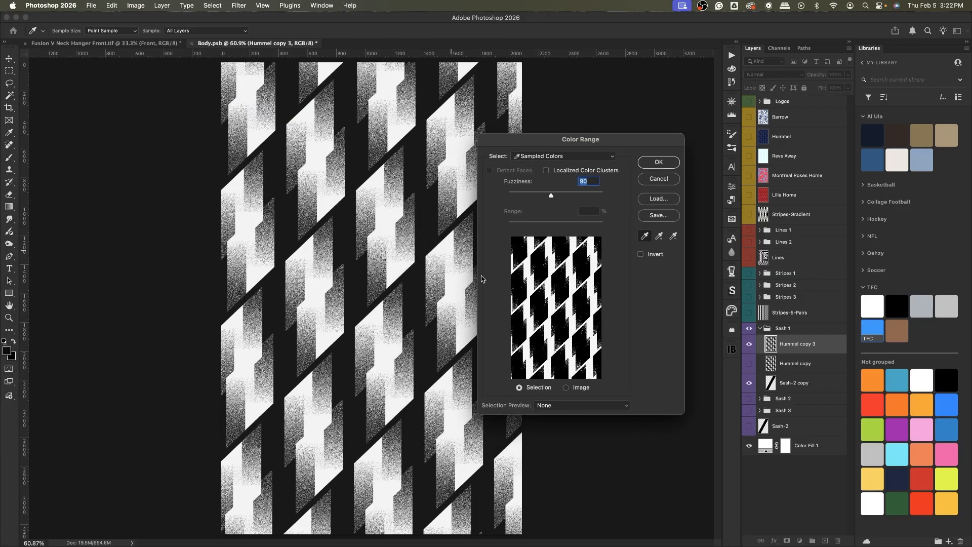
pyautogui.click(357, 163)
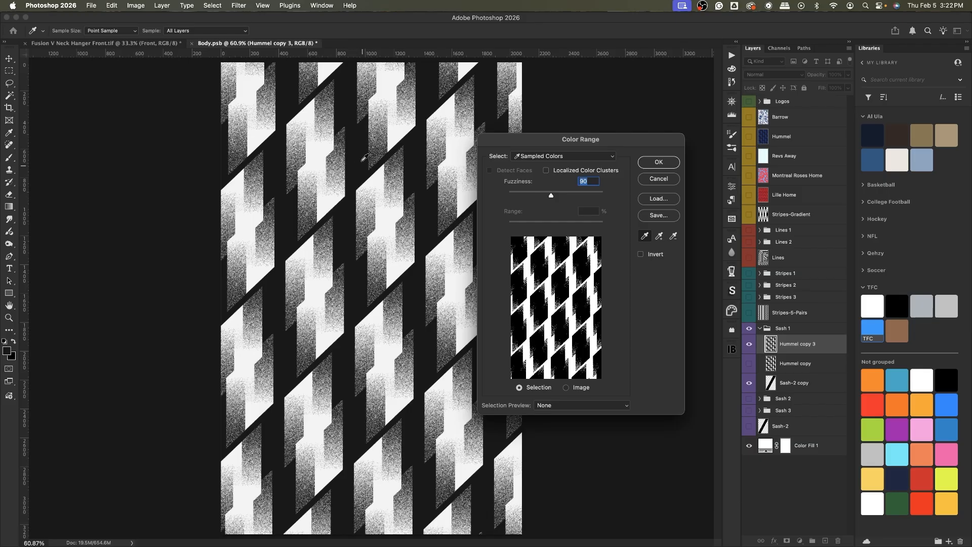
pyautogui.click(659, 163)
# Hide Hummel copy 3, mask the Sash-2 copy layer with the pattern selection, and show the Logos group.
pyautogui.click(749, 346)
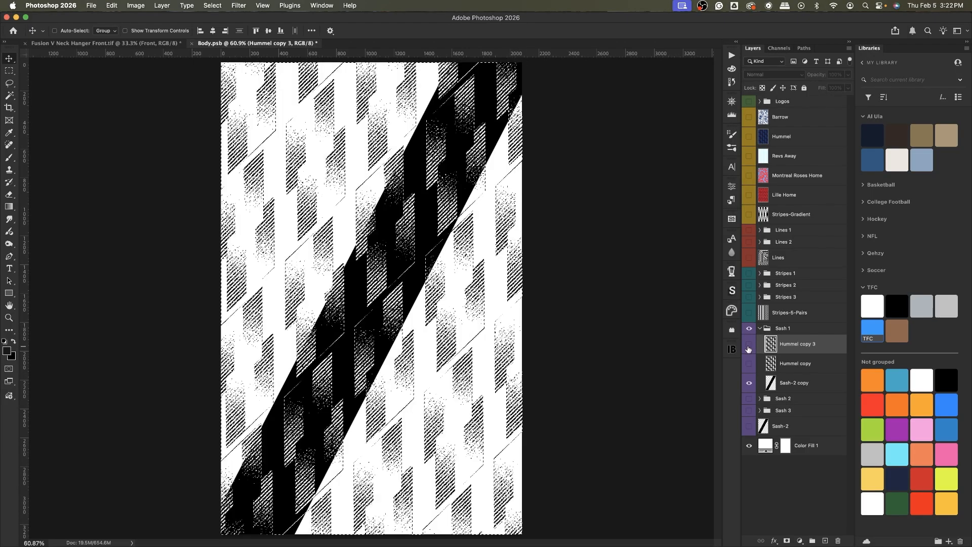
pyautogui.click(793, 383)
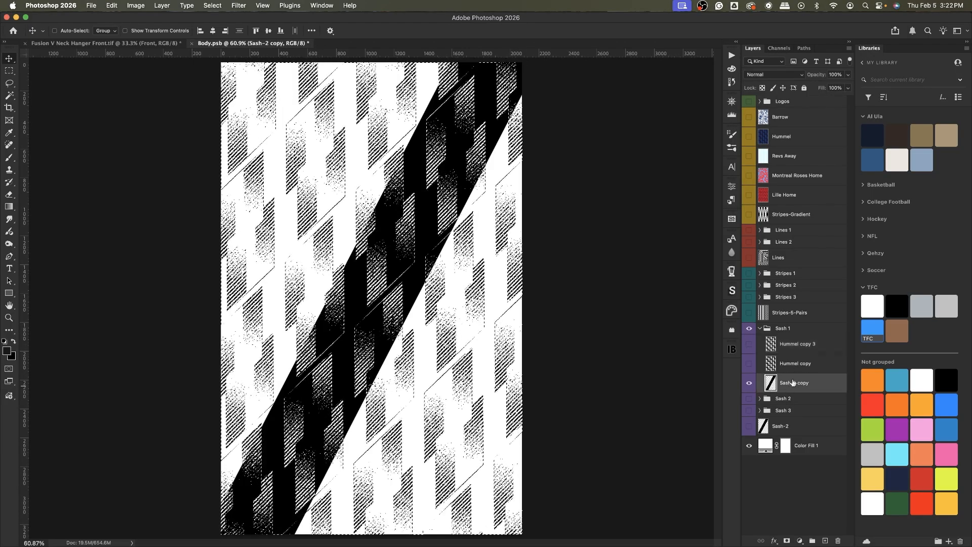
pyautogui.click(787, 541)
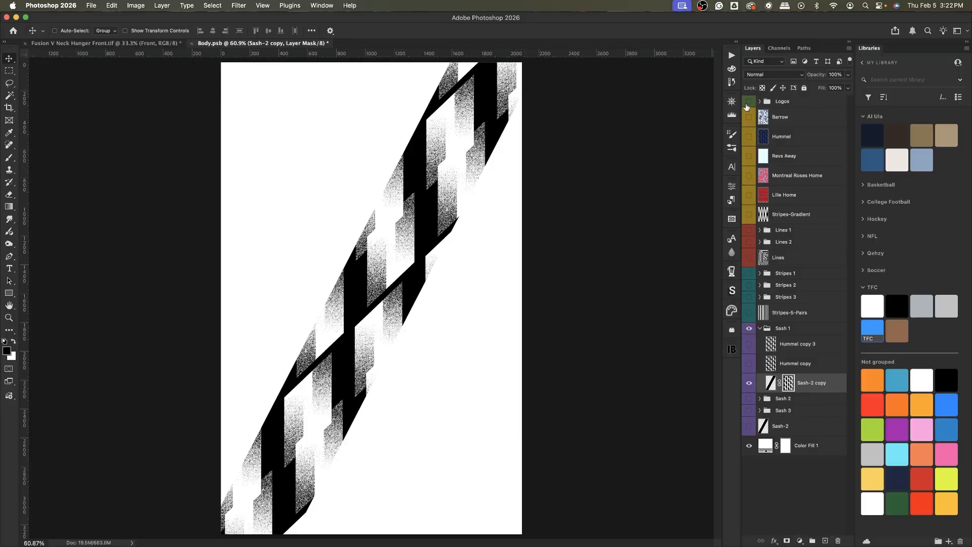
pyautogui.click(749, 102)
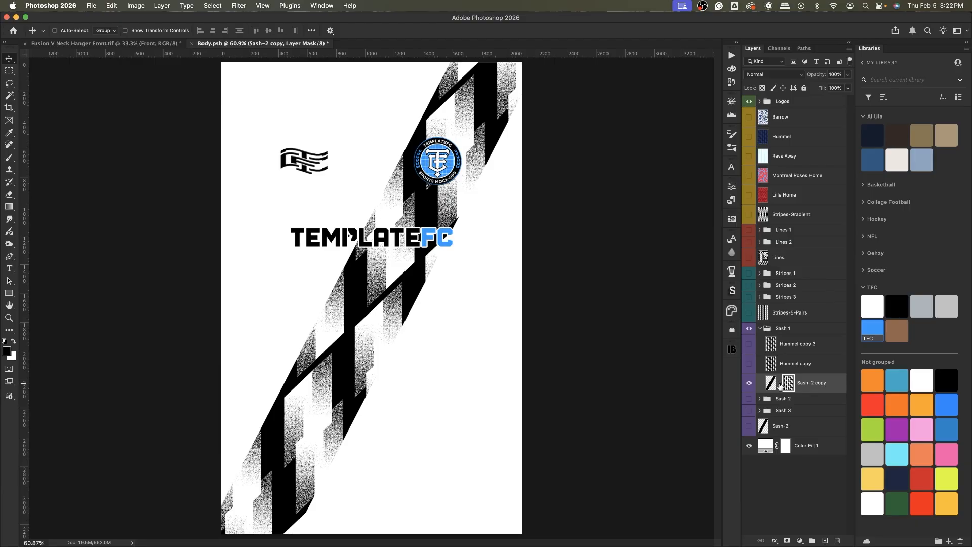
# Scale the unlinked Sash-2 copy mask to about 149%, rotate it about -18° to follow the sash, reposition it and save the document.
pyautogui.press('super+minus')
pyautogui.press('super+minus')
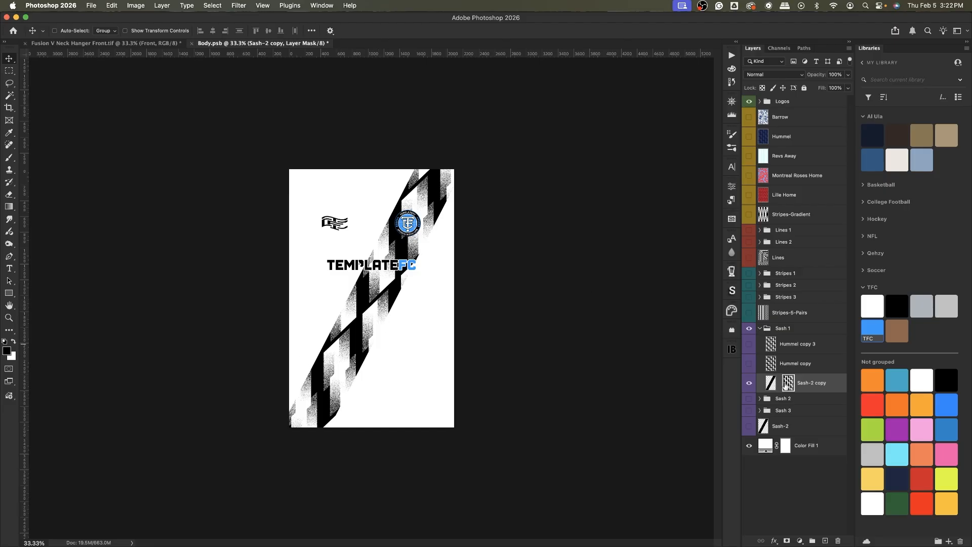
pyautogui.press('super+t')
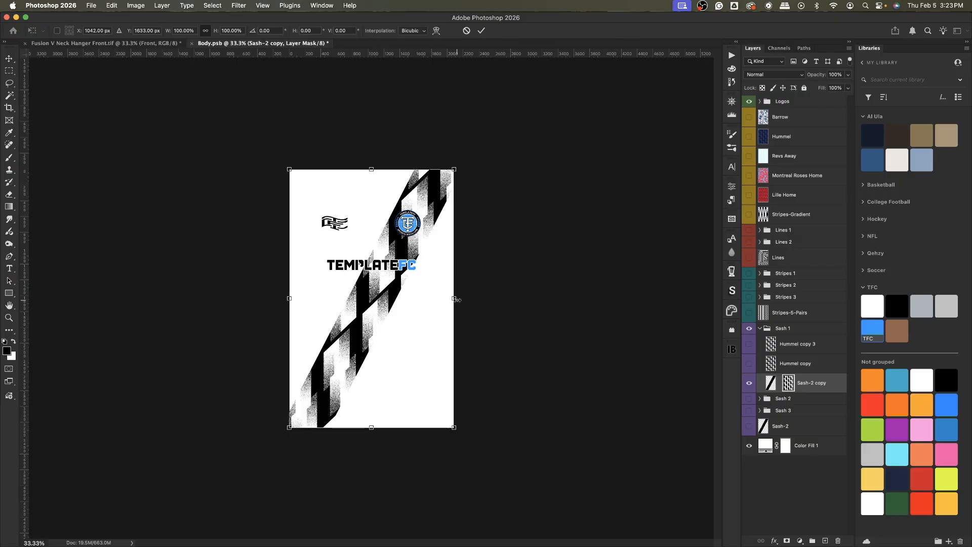
pyautogui.moveTo(457, 300); pyautogui.dragTo(494, 256)
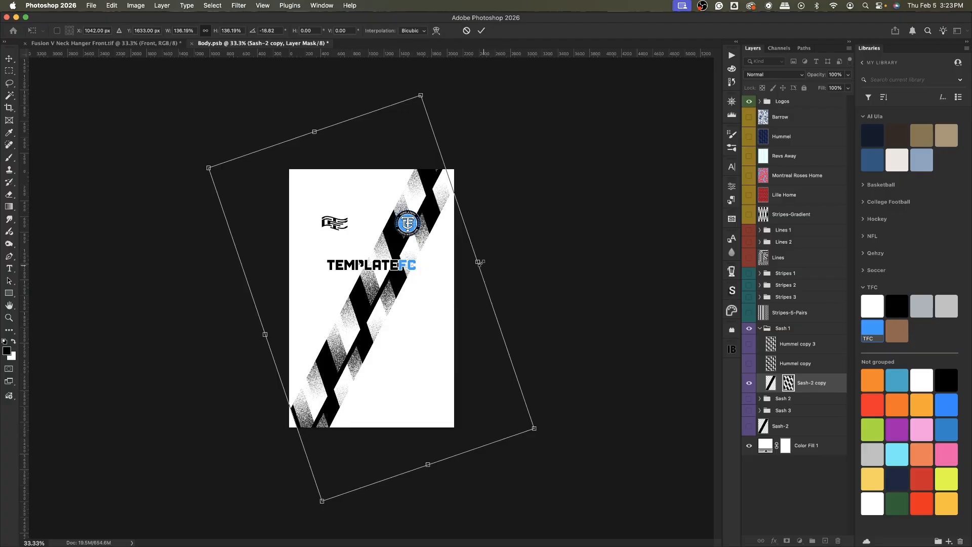
pyautogui.moveTo(479, 262); pyautogui.dragTo(488, 258)
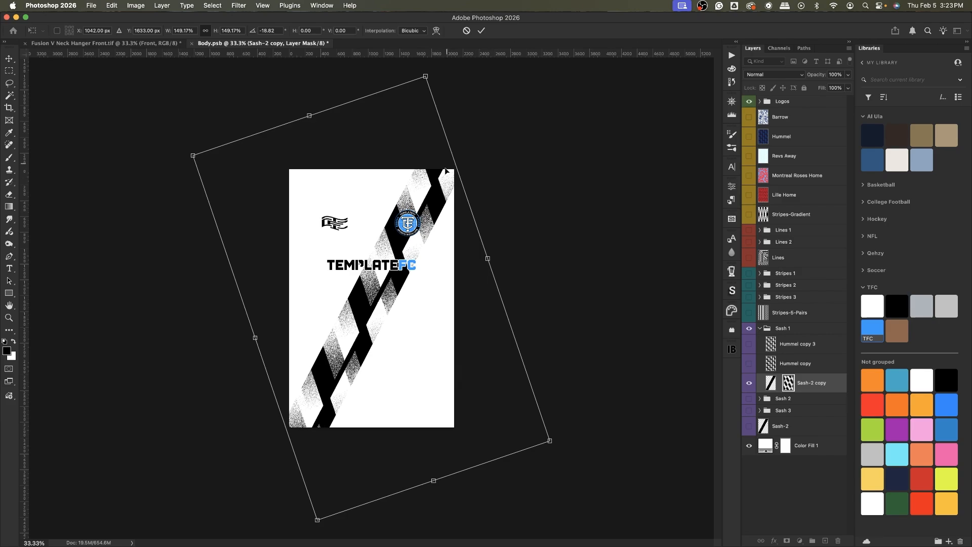
pyautogui.moveTo(394, 278); pyautogui.dragTo(408, 284)
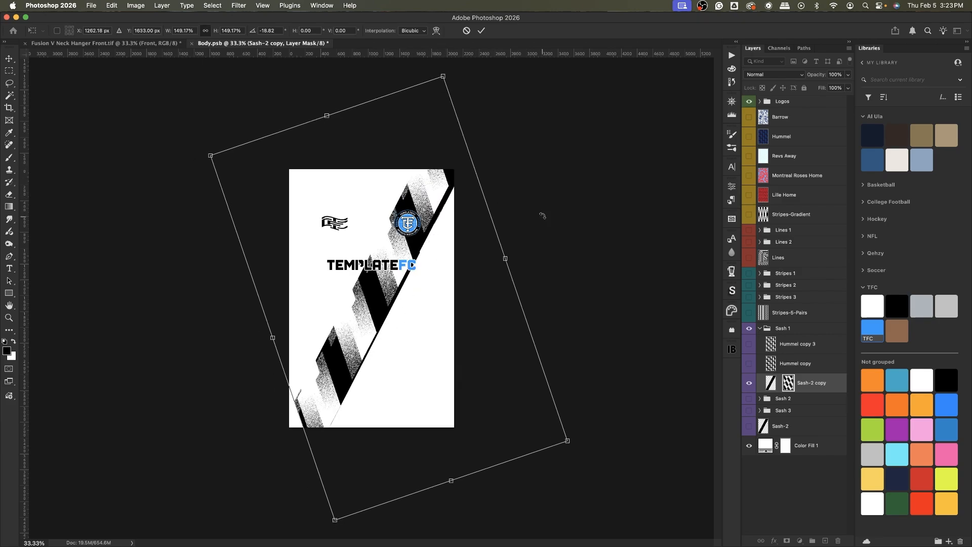
pyautogui.moveTo(542, 215); pyautogui.dragTo(551, 210)
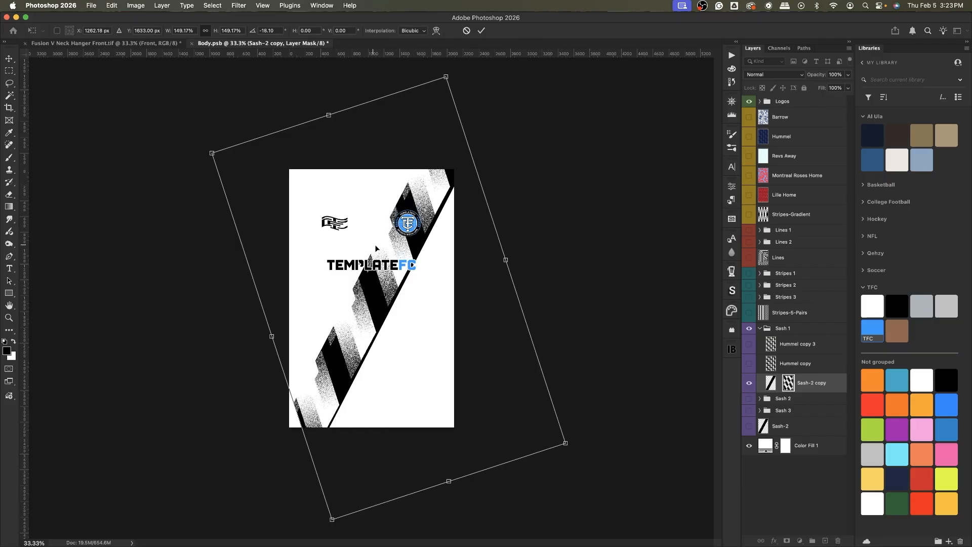
pyautogui.moveTo(377, 273); pyautogui.dragTo(361, 261)
pyautogui.press('Return')
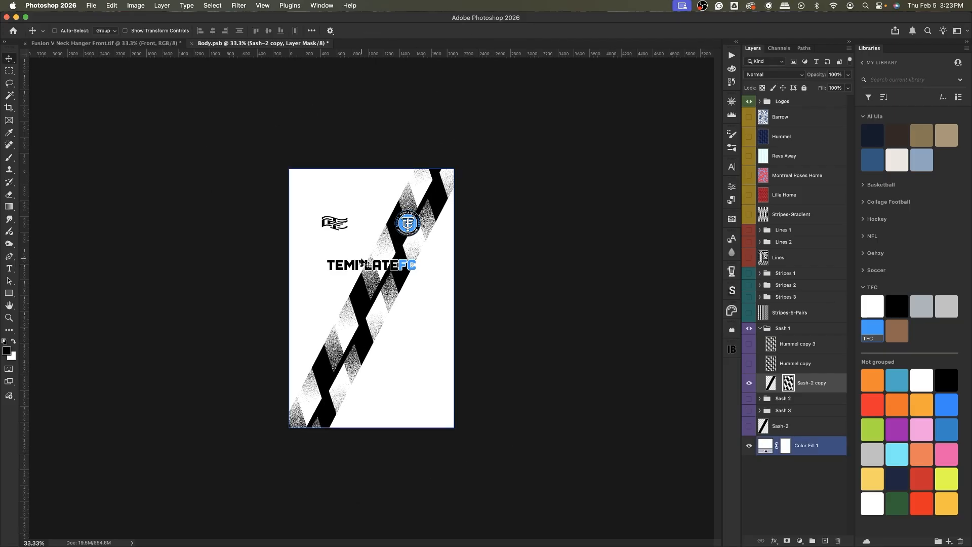
pyautogui.press('super+s')
pyautogui.press('super+0')
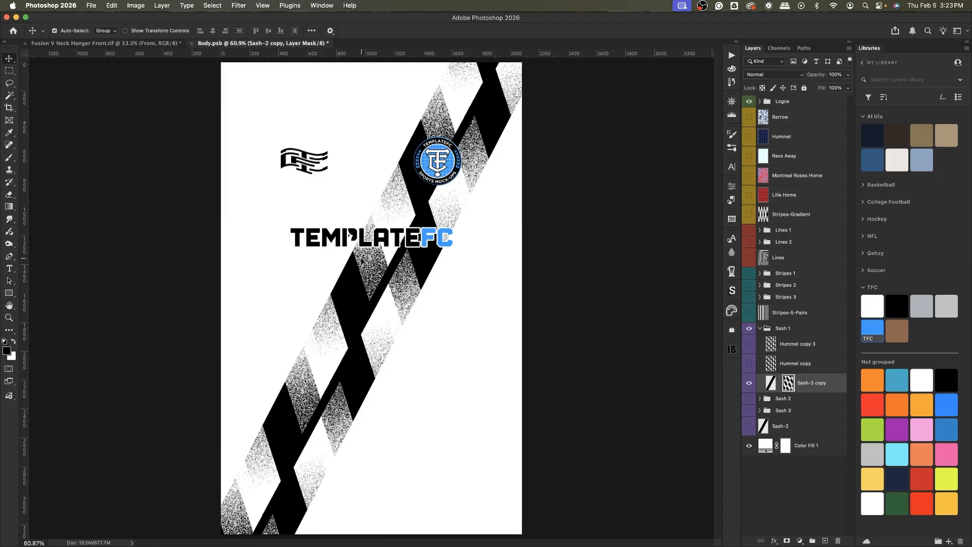
# Relink the mask to the Sash-2 copy layer and duplicate the masked layer.
pyautogui.press('super+minus')
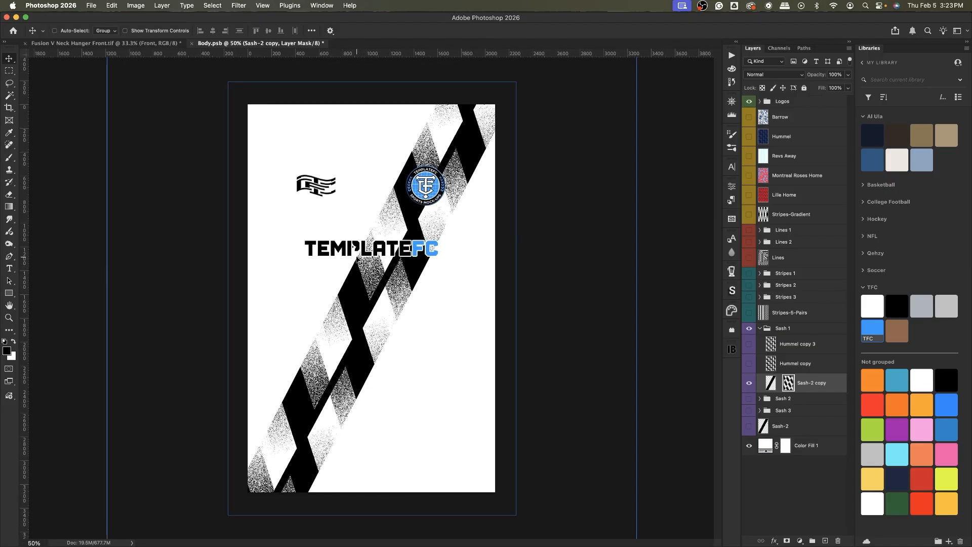
pyautogui.click(779, 383)
pyautogui.press('super+j')
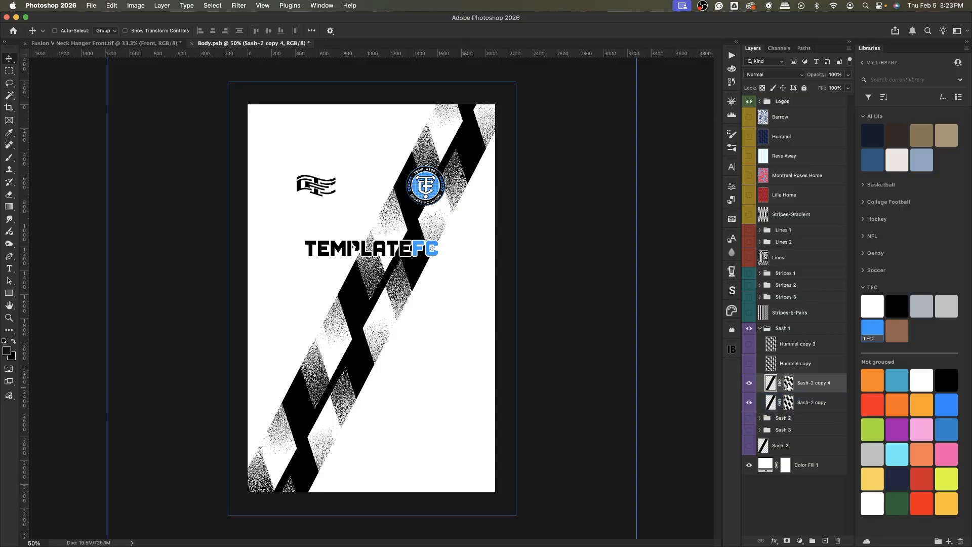
# Invert the layer mask of the duplicated sash layer, Sash-2 copy 4.
pyautogui.click(788, 384)
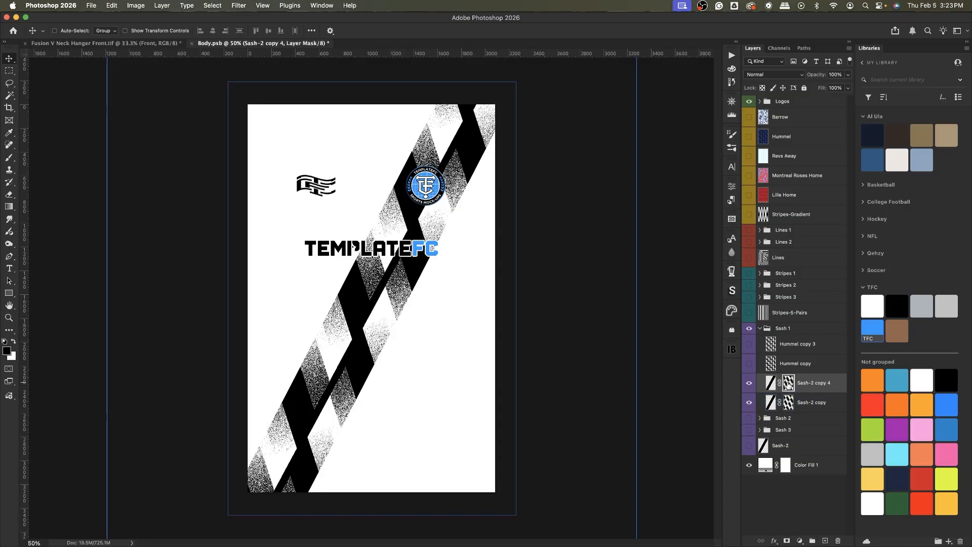
pyautogui.press('super+h')
pyautogui.press('super+i')
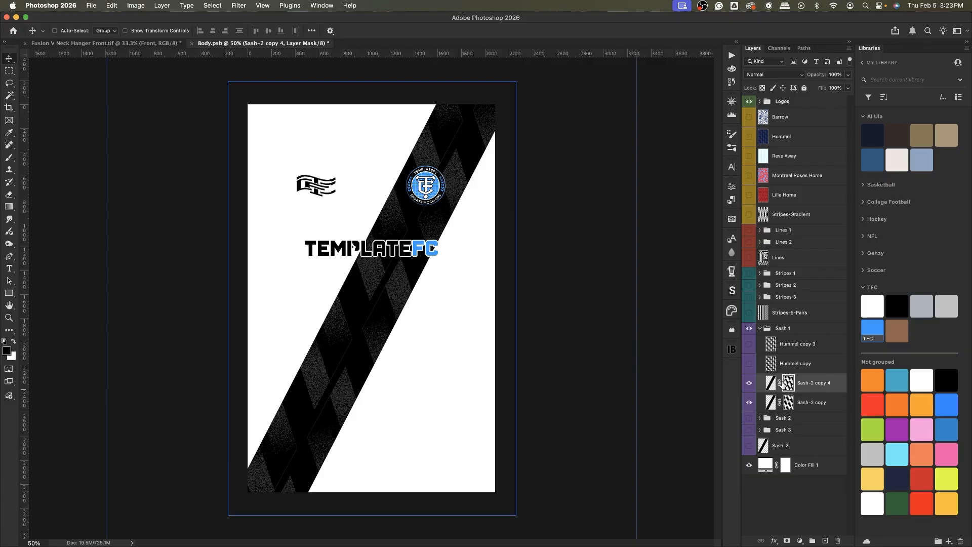
# Shift the Sash-2 copy 4 artwork slightly left with its mask unlinked, and nudge the relinked layer and mask slightly further left.
pyautogui.click(772, 384)
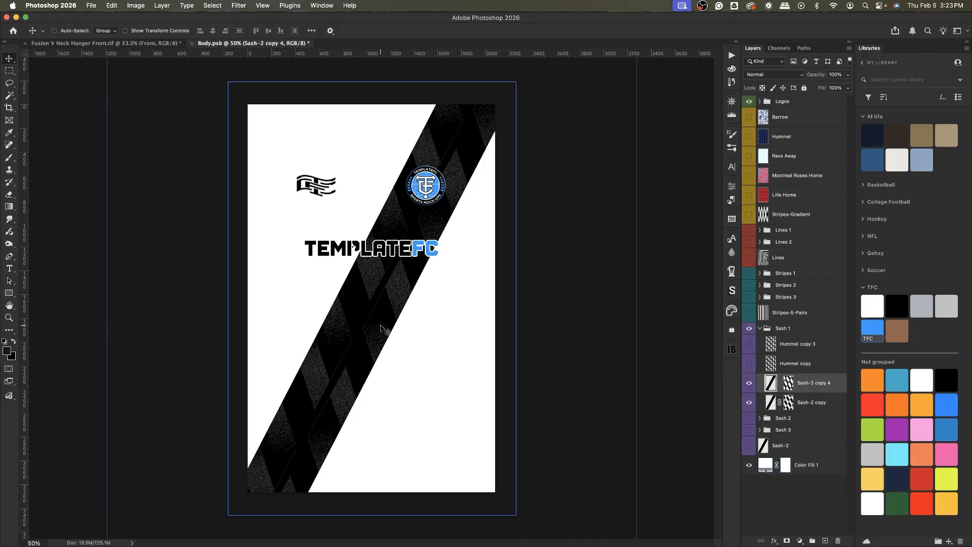
pyautogui.moveTo(381, 325); pyautogui.dragTo(370, 329)
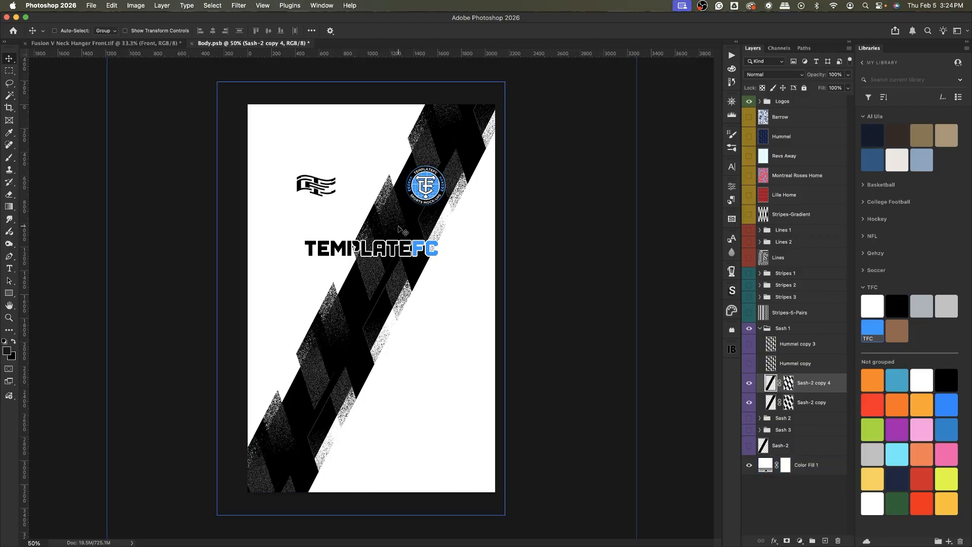
pyautogui.moveTo(399, 226)
pyautogui.mouseDown()
pyautogui.moveTo(408, 220)
pyautogui.moveTo(397, 231)
pyautogui.mouseUp()
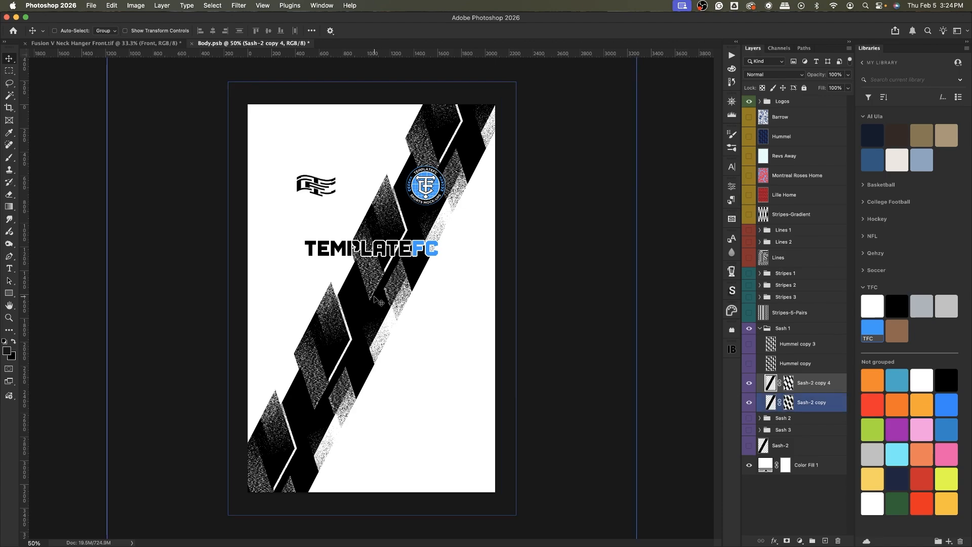
# Group the two masked sash layers and the two hidden Hummel copies inside the Sash 1 group.
pyautogui.keyDown('shift'); pyautogui.click(802, 347); pyautogui.keyUp('shift')
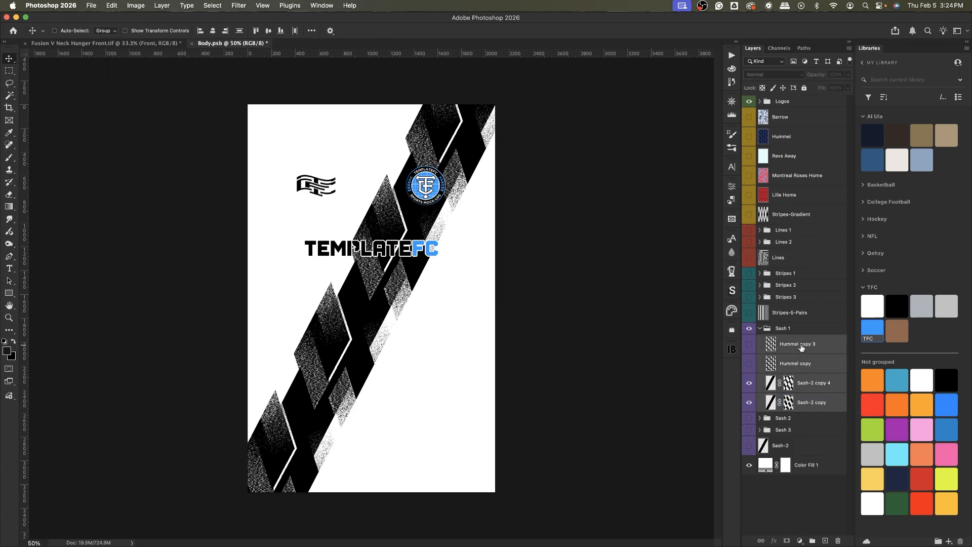
pyautogui.press('super+g')
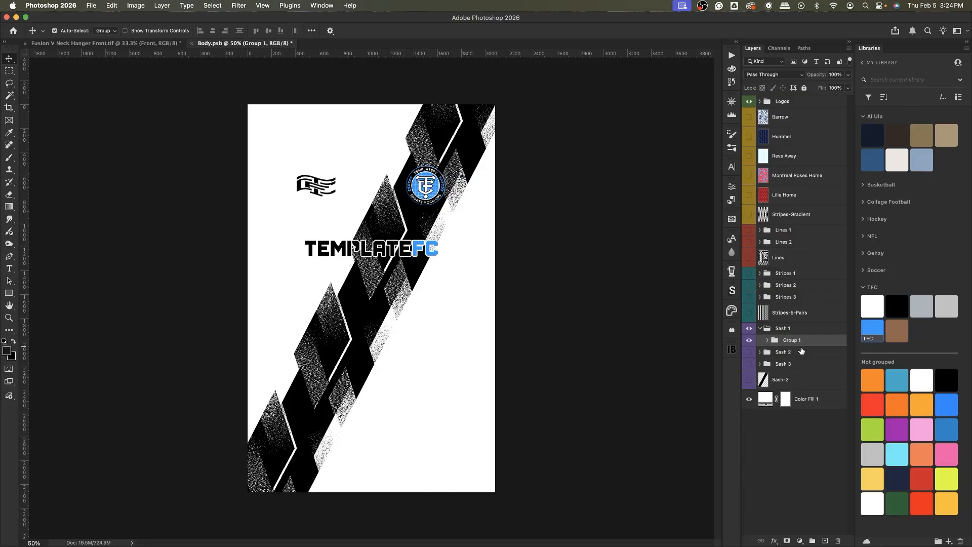
# Merge a duplicate of Group 1 into a single layer and hide the original group.
pyautogui.press('super+j')
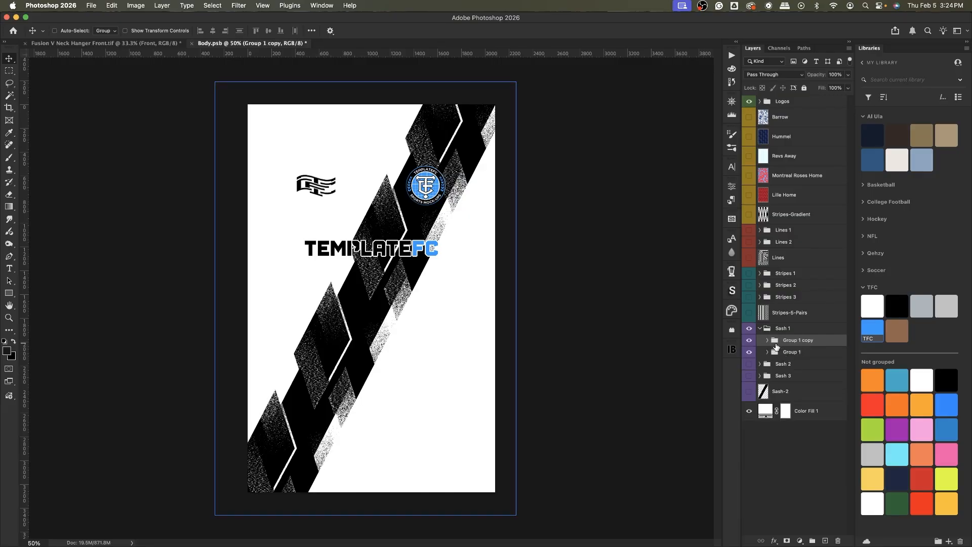
pyautogui.press('super+e')
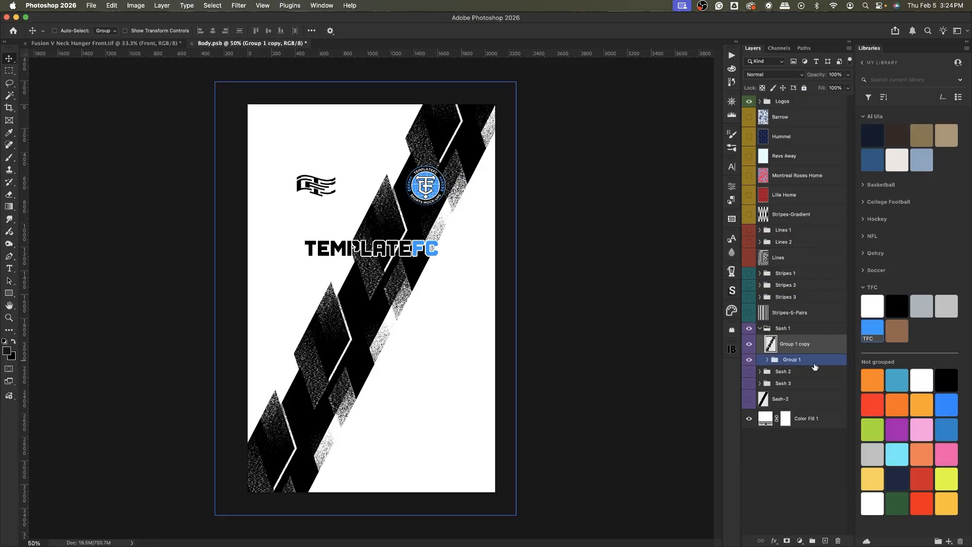
pyautogui.click(749, 361)
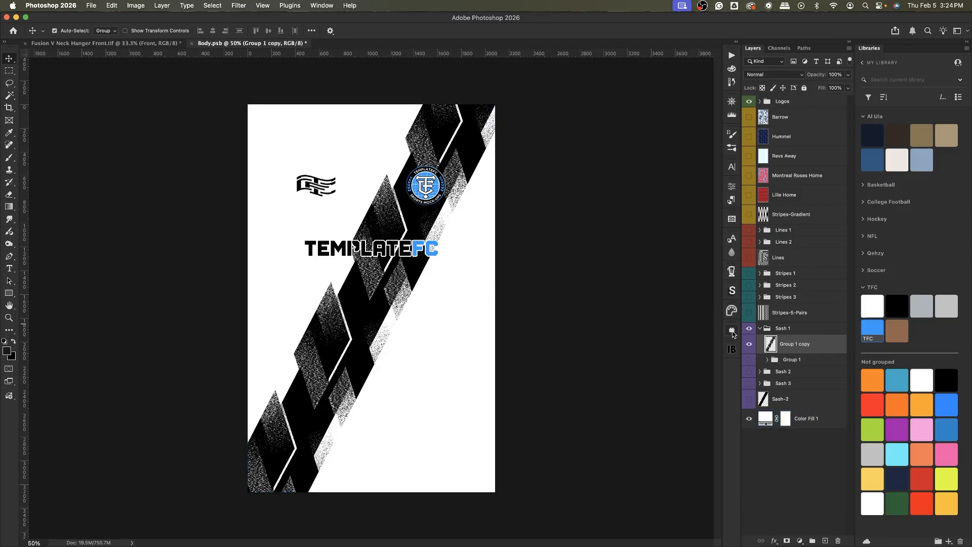
# Duplicate the merged sash layer and apply a blue Color Overlay at Normal blend mode to the lower one, Group 1 copy.
pyautogui.press('super+j')
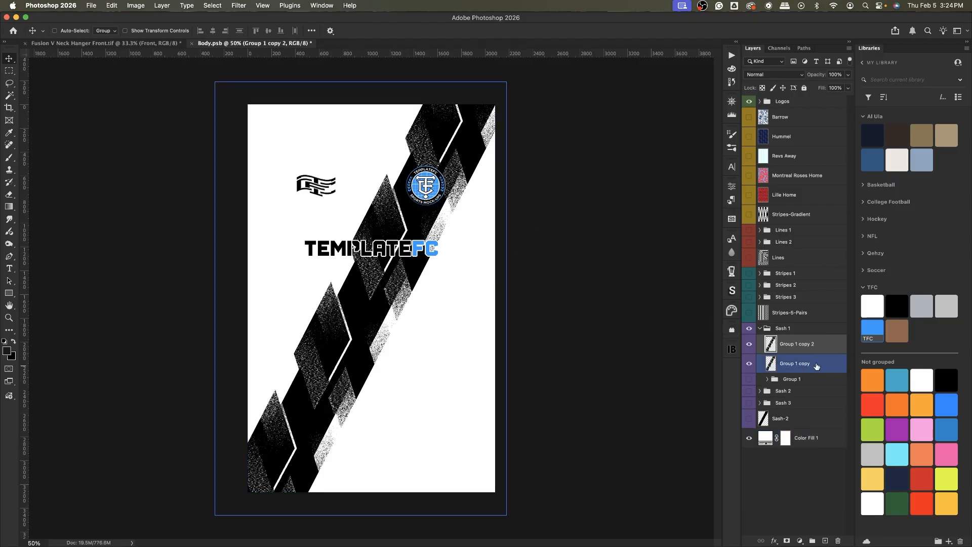
pyautogui.click(828, 364)
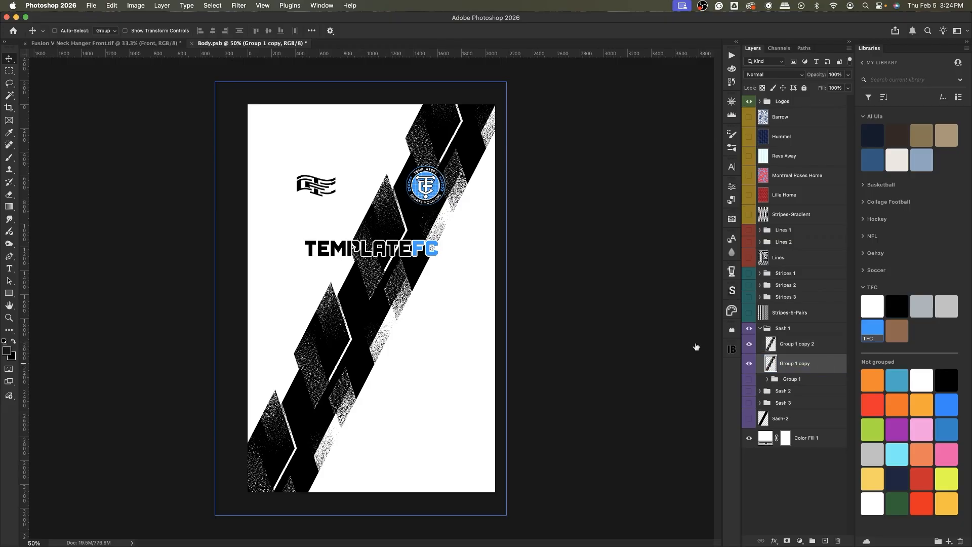
pyautogui.doubleClick(827, 364)
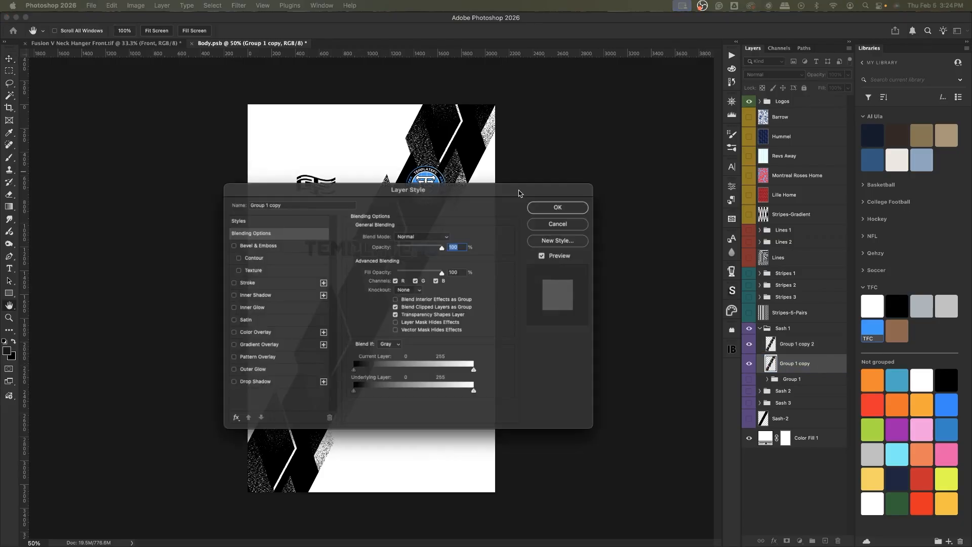
pyautogui.moveTo(521, 193); pyautogui.dragTo(672, 192)
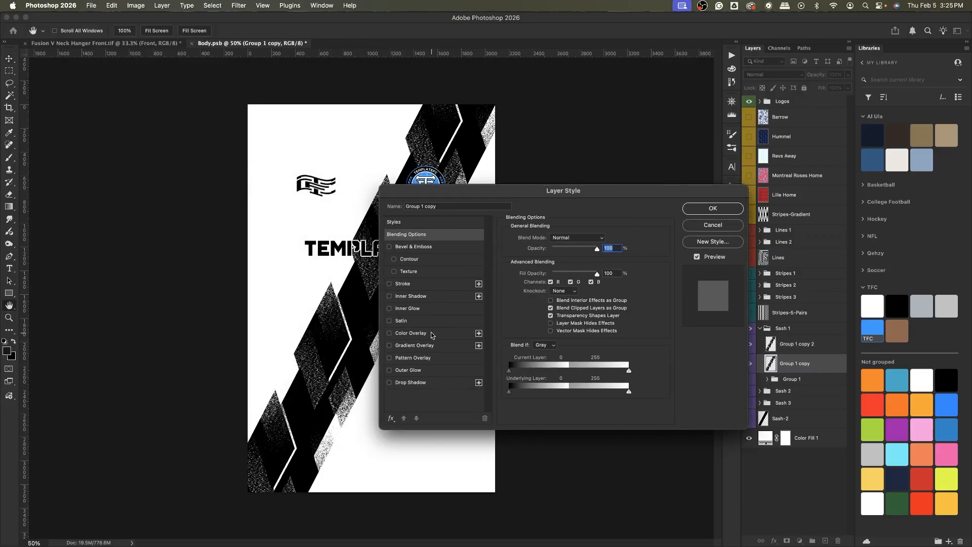
pyautogui.click(411, 333)
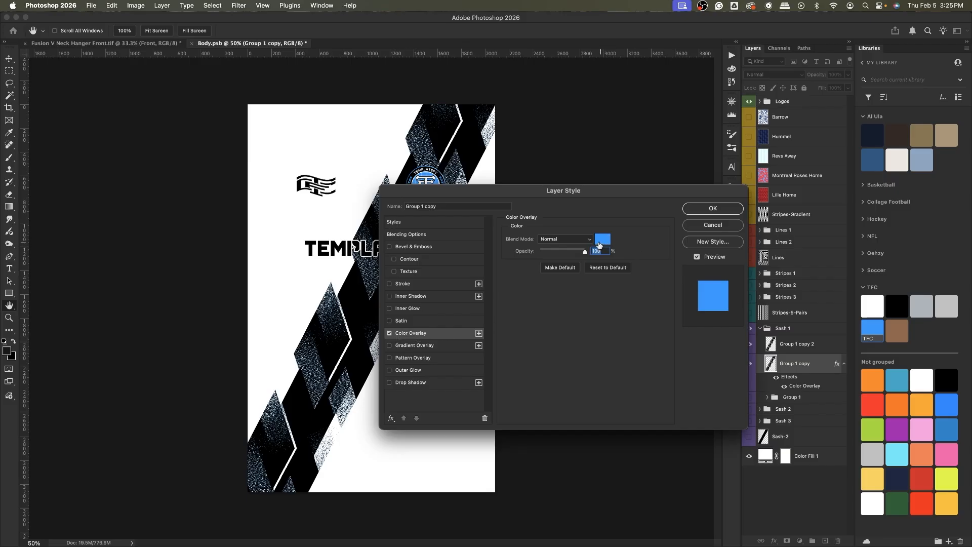
pyautogui.click(712, 209)
# Shift the blue Group 1 copy slightly right and mask it with the inverted selection of its own shape.
pyautogui.press('v')
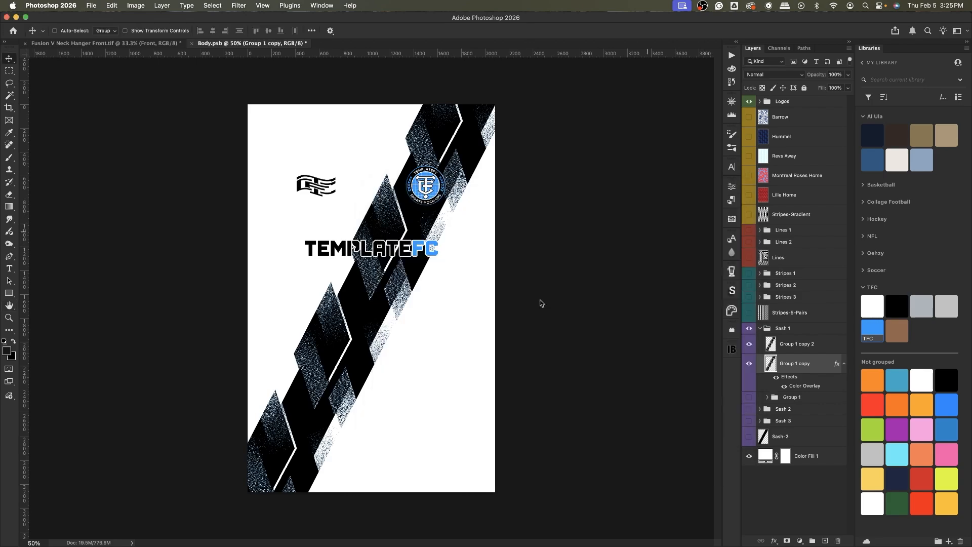
pyautogui.moveTo(378, 299); pyautogui.dragTo(384, 301)
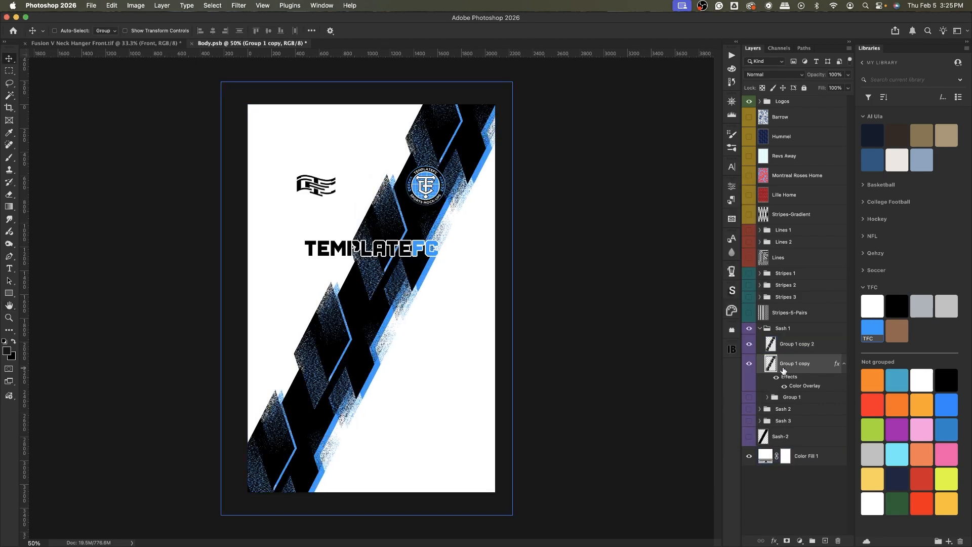
pyautogui.keyDown('super'); pyautogui.click(775, 369); pyautogui.keyUp('super')
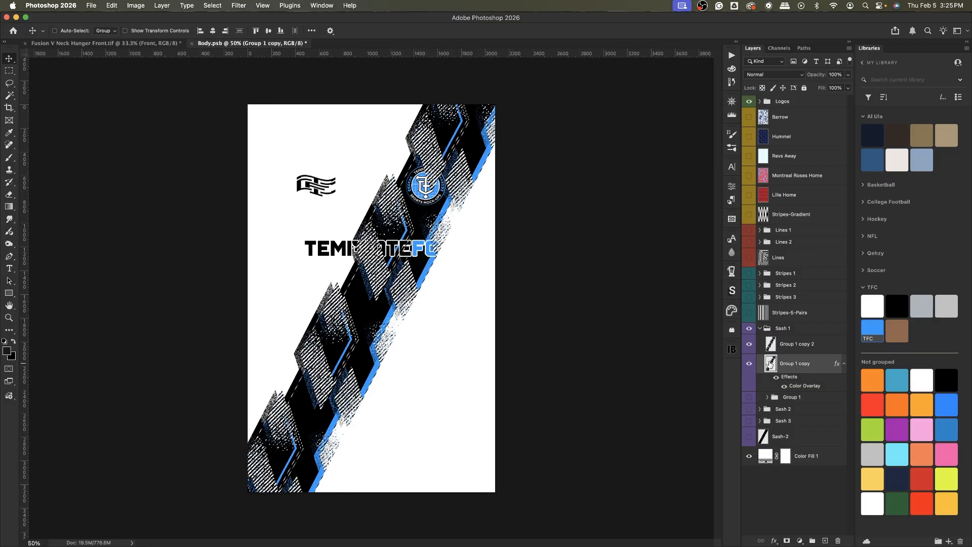
pyautogui.click(786, 540)
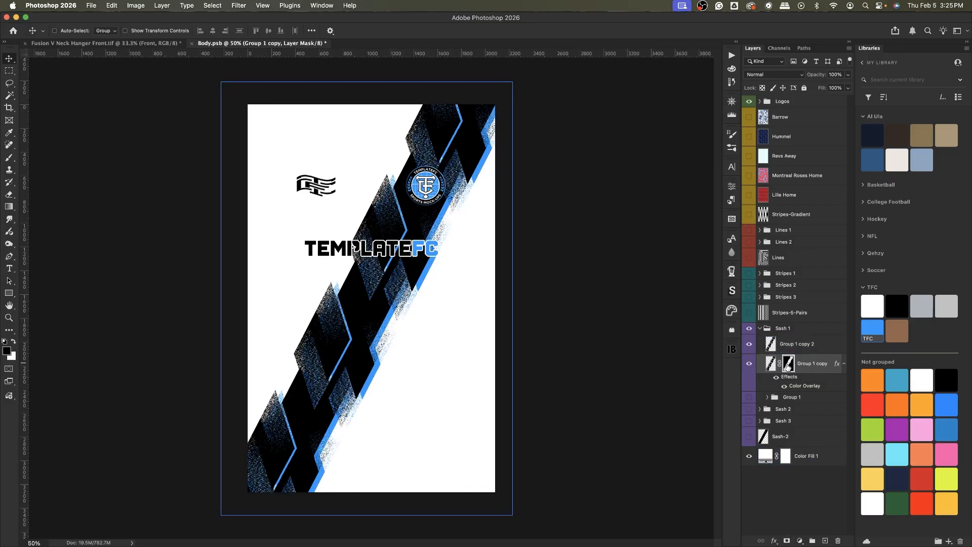
pyautogui.press('super+i')
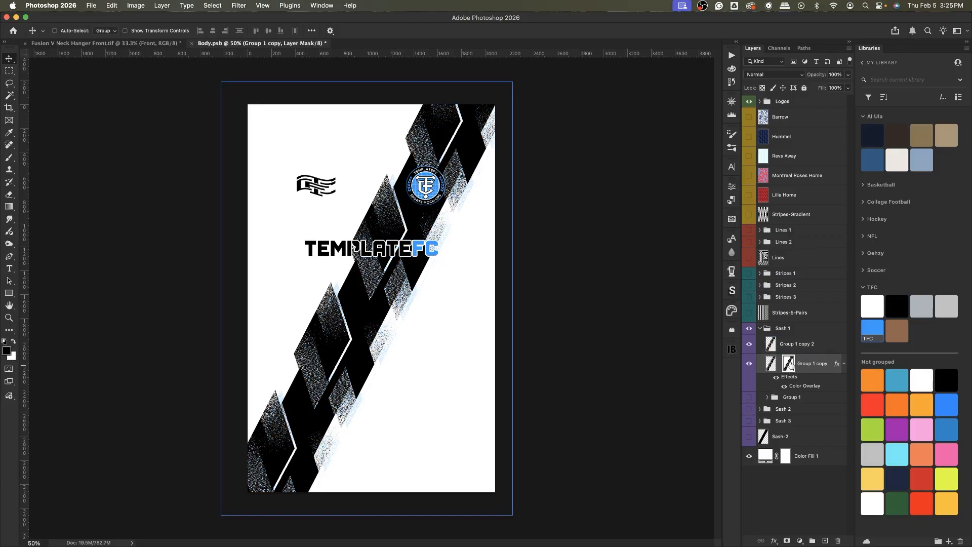
# Offset the mask of Group 1 copy slightly left, leaving a thin blue outline separated from the black sash's right edge.
pyautogui.keyDown('super'); pyautogui.click(494, 337); pyautogui.keyUp('super')
pyautogui.moveTo(472, 341); pyautogui.dragTo(471, 340)
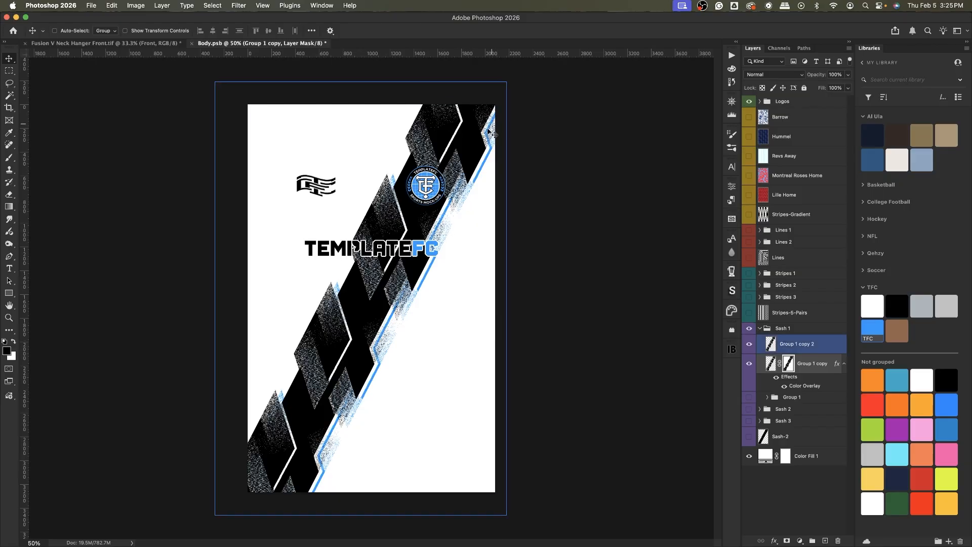
pyautogui.keyDown('super'); pyautogui.click(462, 172); pyautogui.keyUp('super')
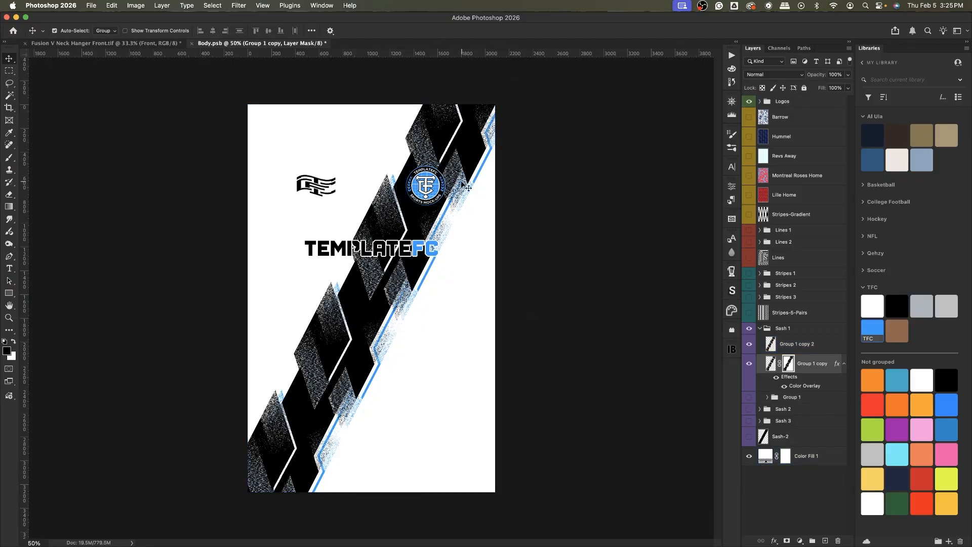
pyautogui.press('super+equal')
pyautogui.press('super+equal')
pyautogui.press('super+equal')
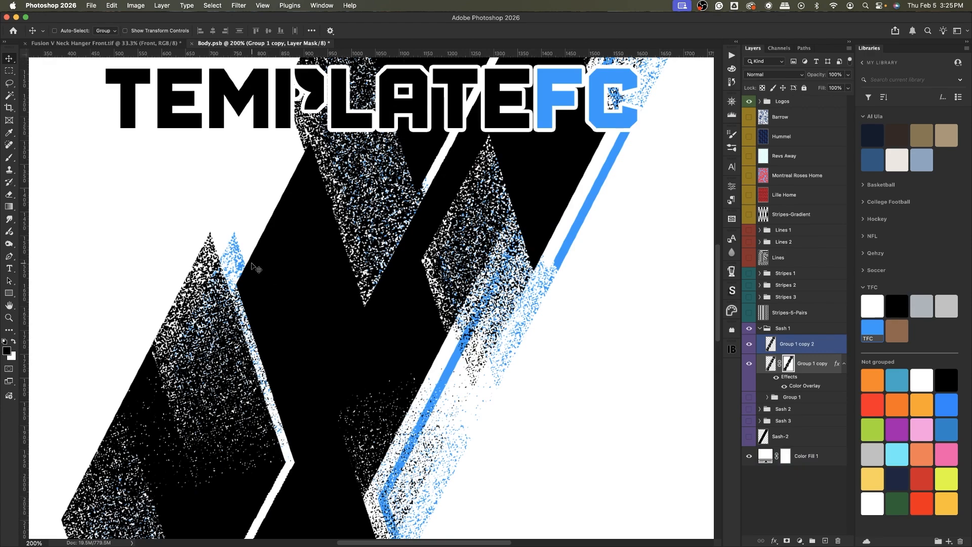
pyautogui.press('super+0')
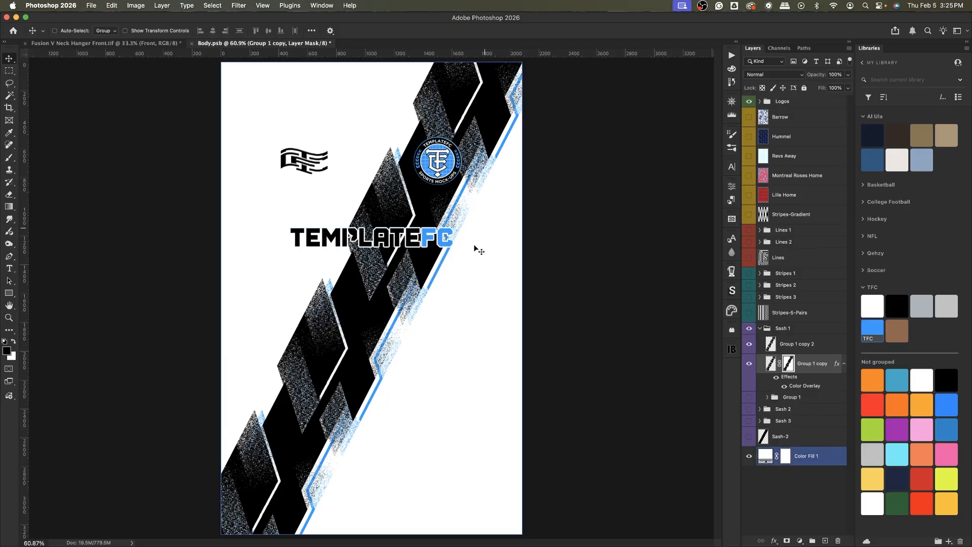
# Duplicate the masked blue layer and offset its artwork and mask to form a matching blue outline along the sash's left edge.
pyautogui.press('super+j')
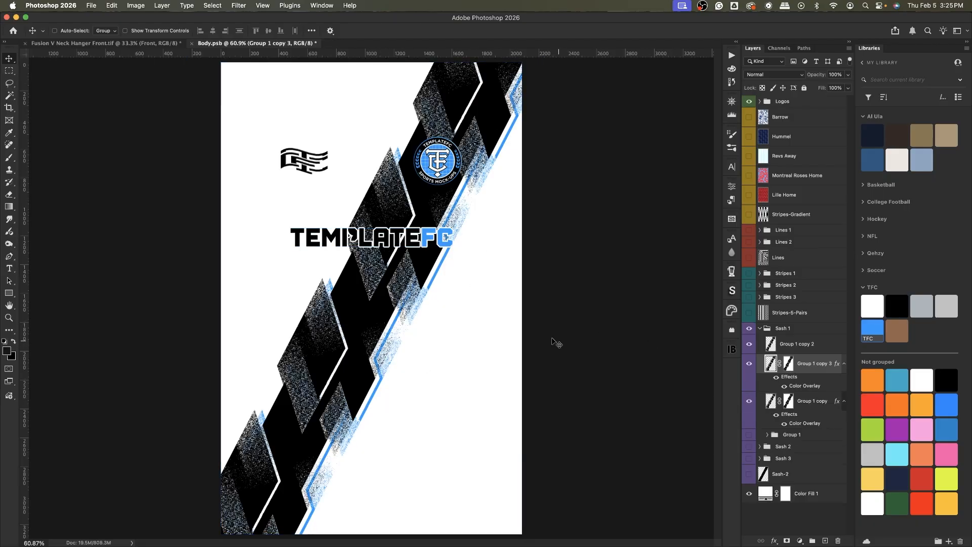
pyautogui.moveTo(459, 311); pyautogui.dragTo(431, 314)
pyautogui.click(788, 364)
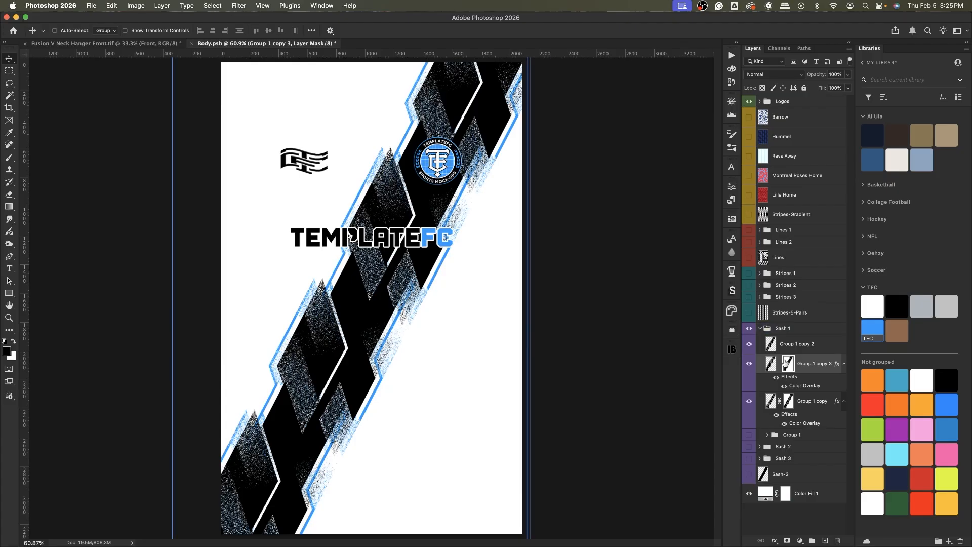
pyautogui.moveTo(439, 274); pyautogui.dragTo(426, 267)
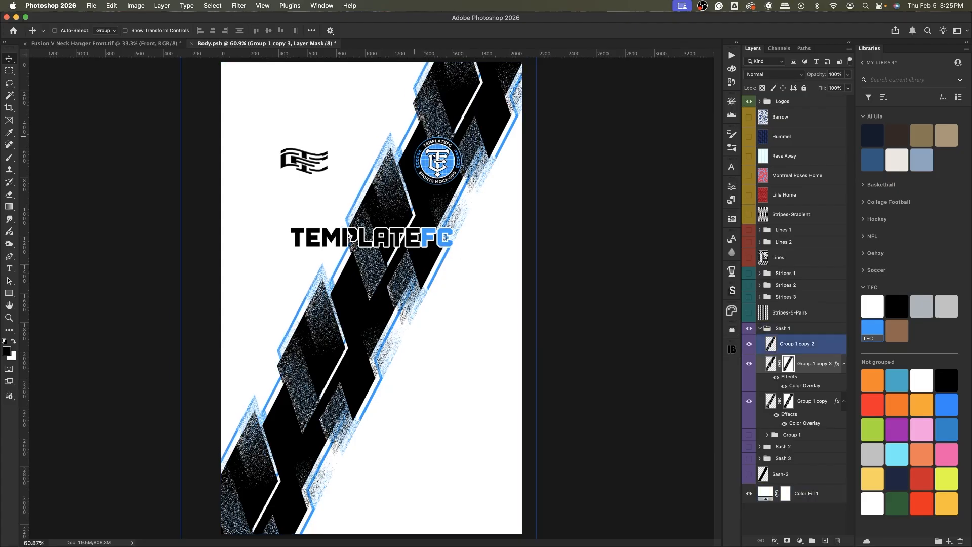
# Draw a vertical rectangle of 100 by 3623 px above Group 1 copy 2 and fill it with white (ffffff).
pyautogui.click(787, 344)
pyautogui.press('super+minus')
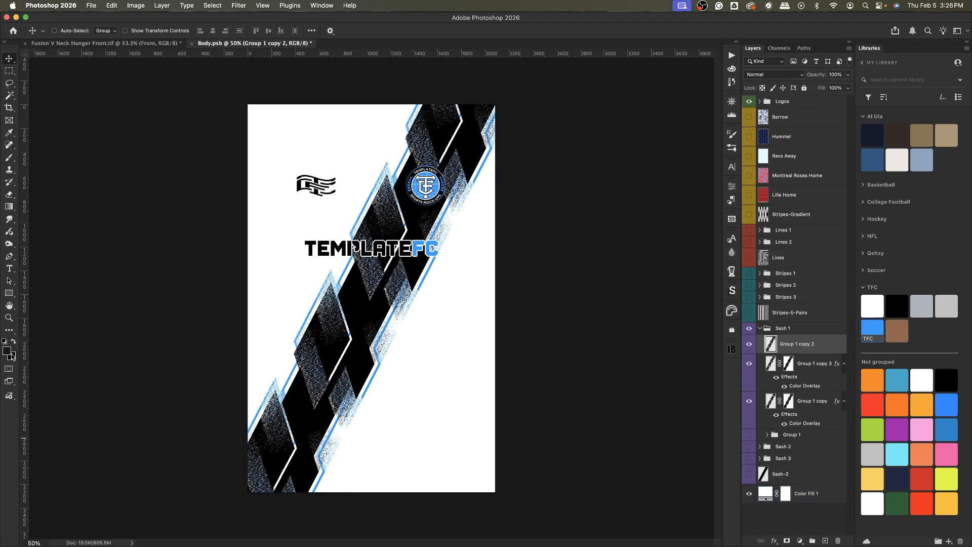
pyautogui.press('u')
pyautogui.moveTo(346, 505); pyautogui.dragTo(358, 76)
pyautogui.doubleClick(772, 347)
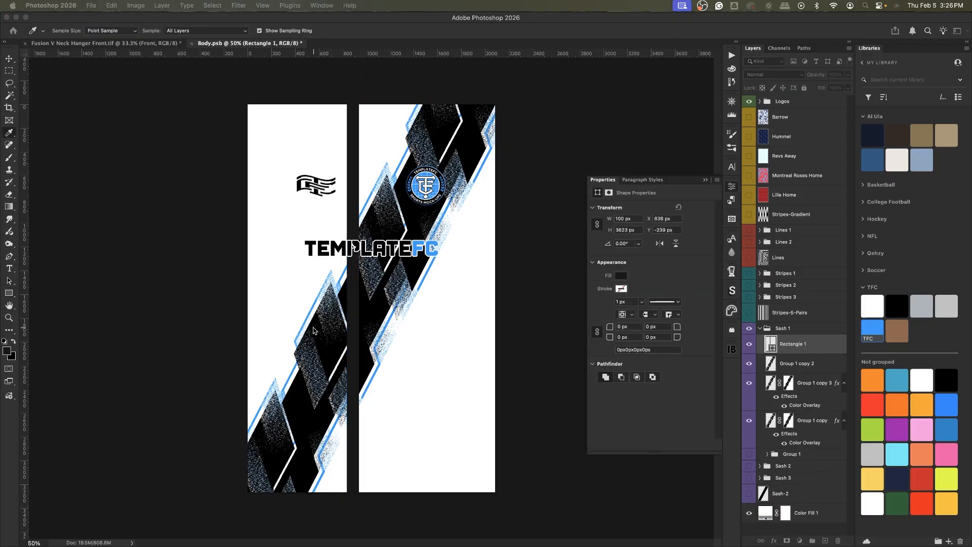
pyautogui.click(292, 248)
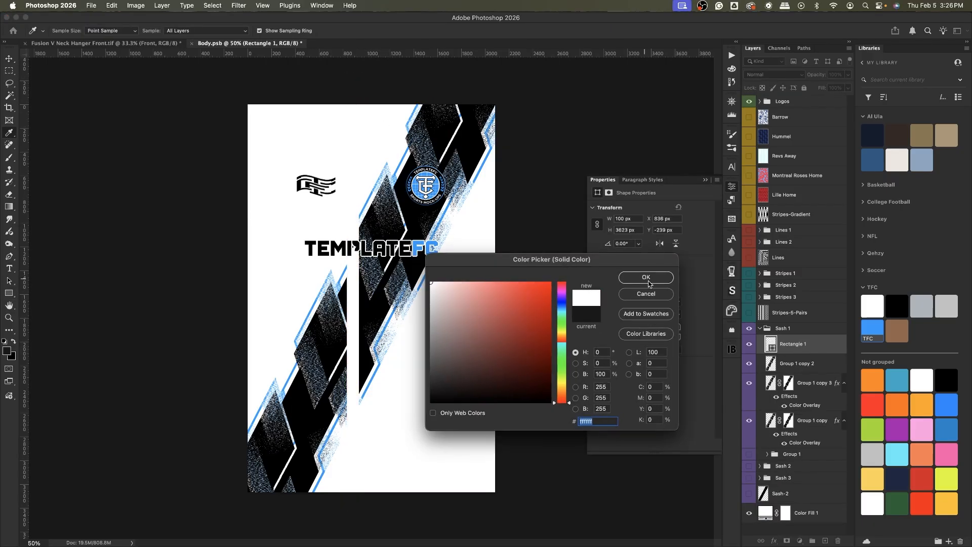
pyautogui.press('Return')
# Rotate the white rectangle to 28.73° and stretch it to about 4110 px long, positioned as a stripe along the sash's centre.
pyautogui.click(9, 59)
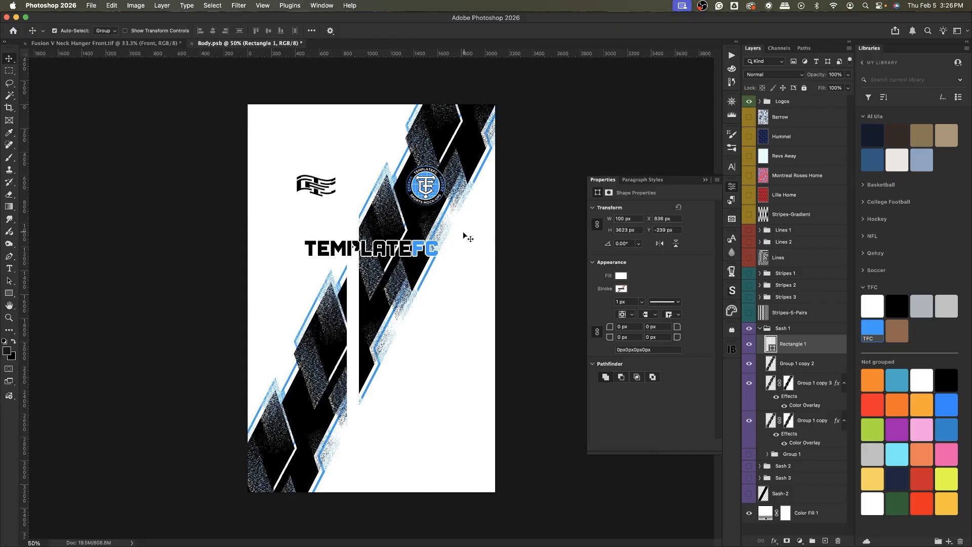
pyautogui.press('super+t')
pyautogui.moveTo(410, 277); pyautogui.dragTo(438, 311)
pyautogui.moveTo(374, 258); pyautogui.dragTo(377, 283)
pyautogui.moveTo(459, 128); pyautogui.dragTo(487, 77)
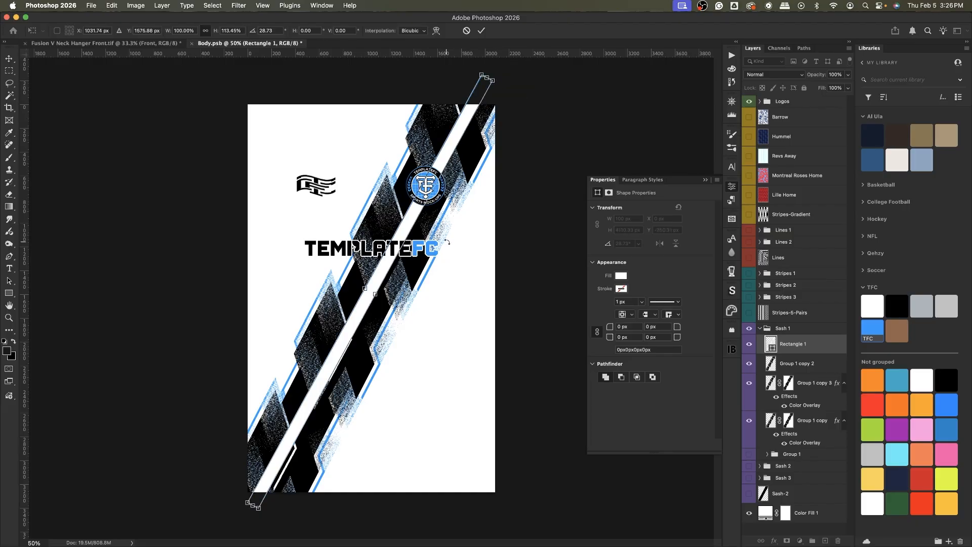
pyautogui.press('Return')
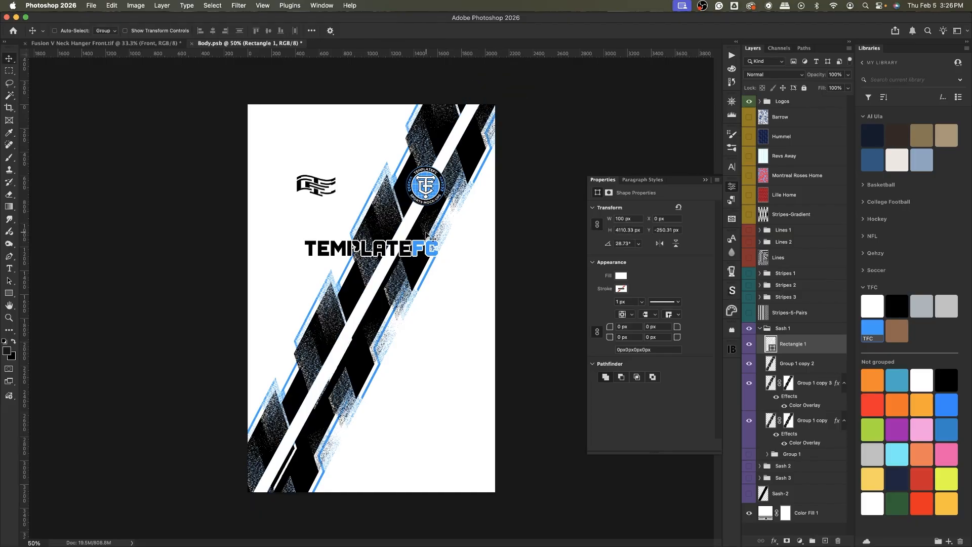
pyautogui.moveTo(466, 203)
pyautogui.mouseDown()
pyautogui.moveTo(453, 200)
pyautogui.moveTo(463, 206)
pyautogui.mouseUp()
pyautogui.click(706, 180)
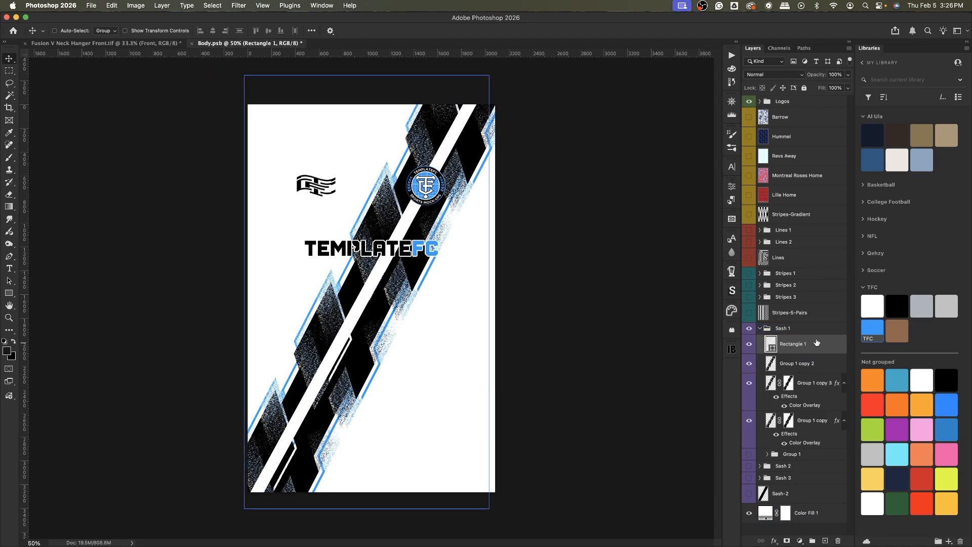
# Group the white rectangle with the three sash layers, merge a duplicate of that group into one layer, and hide the original.
pyautogui.keyDown('shift'); pyautogui.click(812, 420); pyautogui.keyUp('shift')
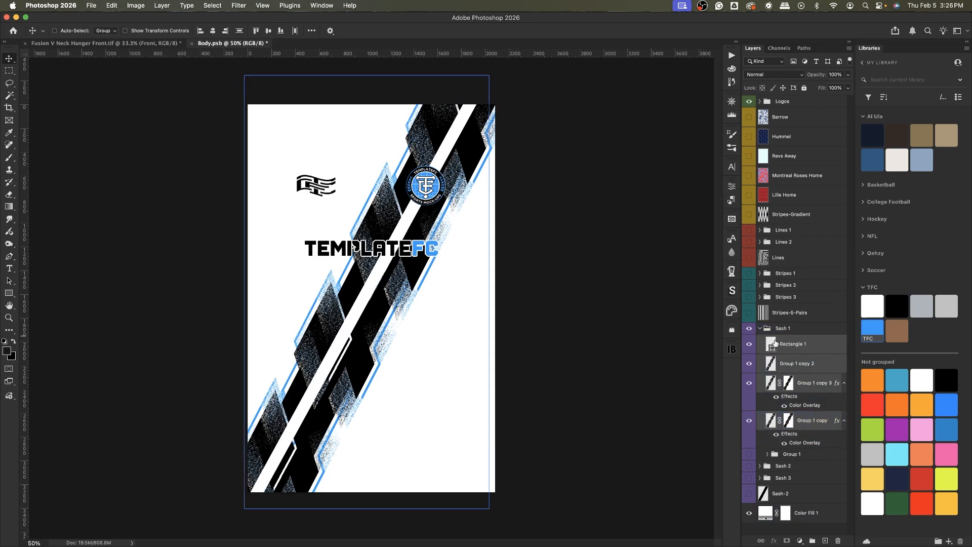
pyautogui.press('super+g')
pyautogui.press('super+j')
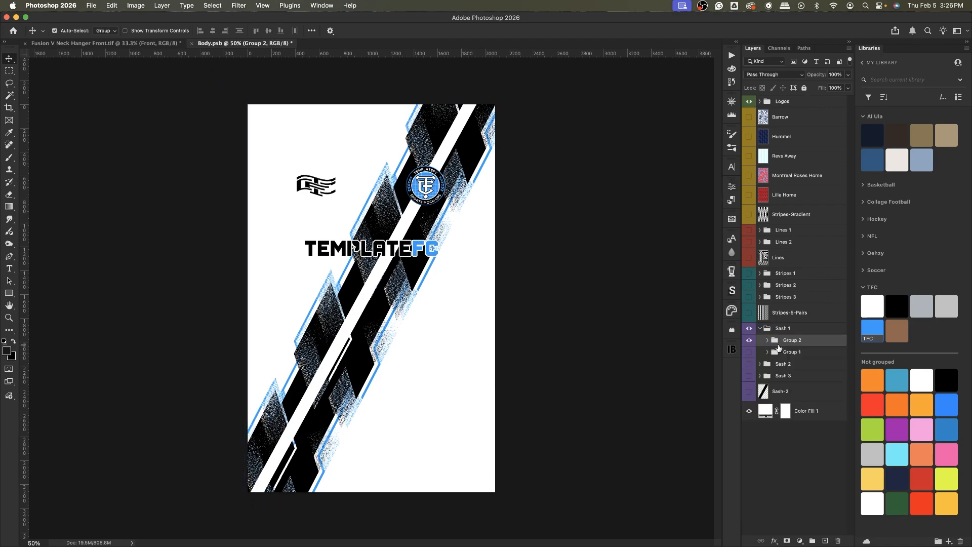
pyautogui.press('super+e')
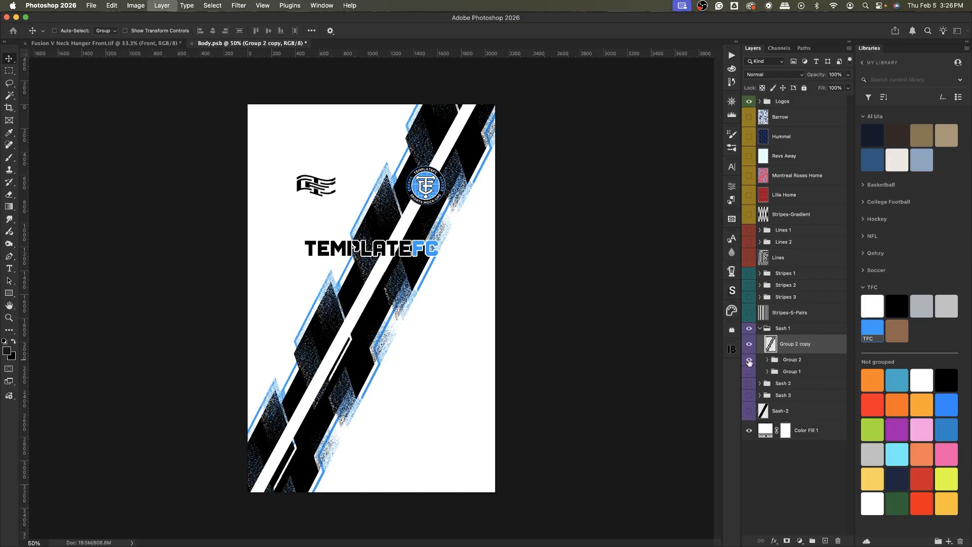
pyautogui.click(750, 360)
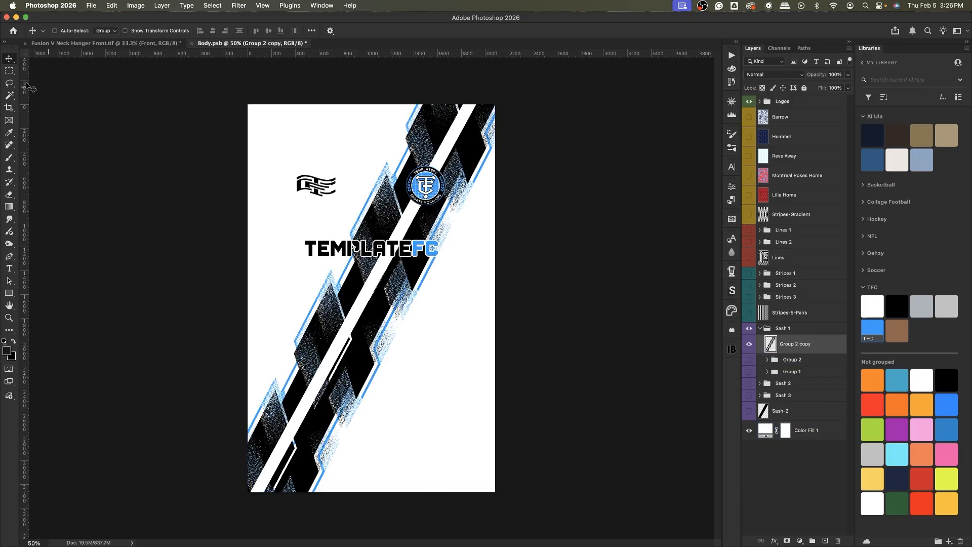
# Mask a rectangular area around the TEMPLATEFC wordmark out of the merged Group 2 copy layer by inverting its selection mask.
pyautogui.click(9, 72)
pyautogui.moveTo(293, 235); pyautogui.dragTo(448, 267)
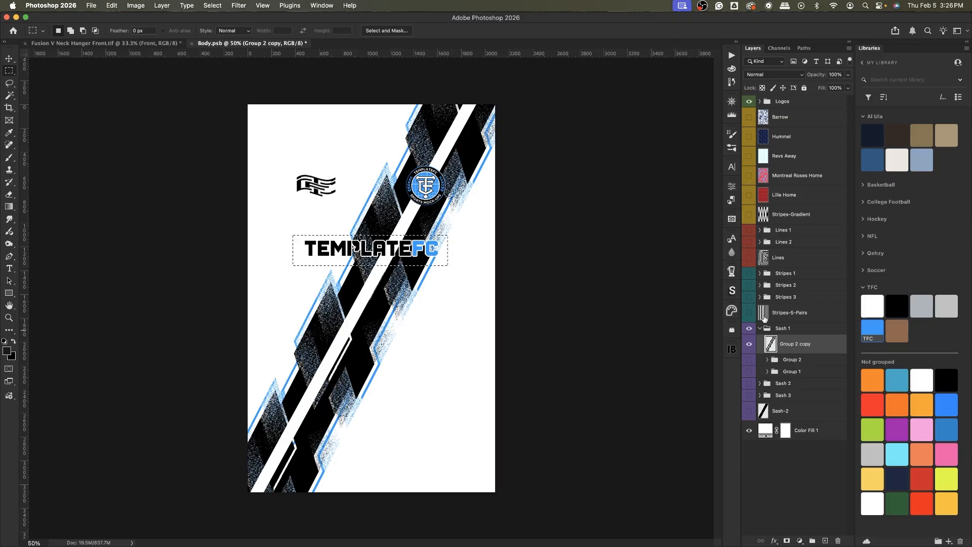
pyautogui.click(786, 541)
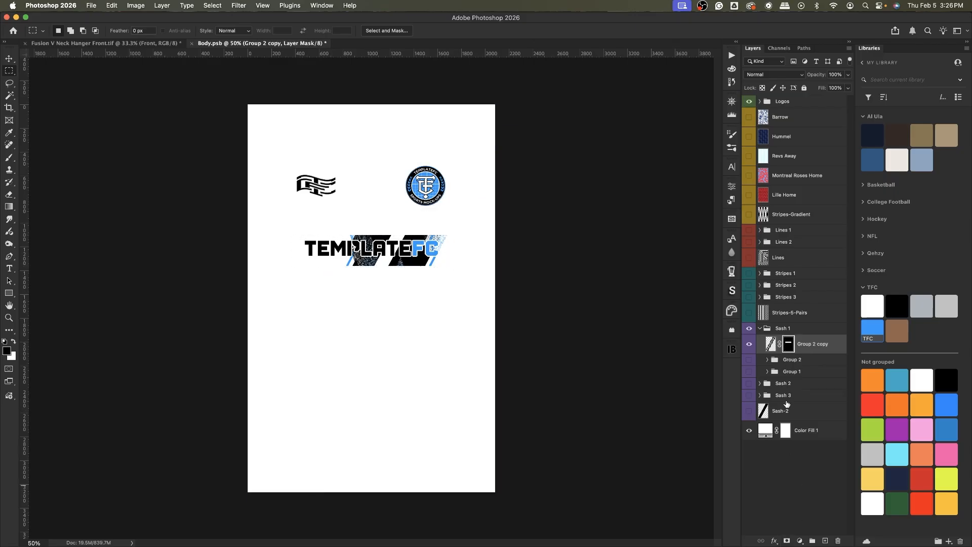
pyautogui.press('super+i')
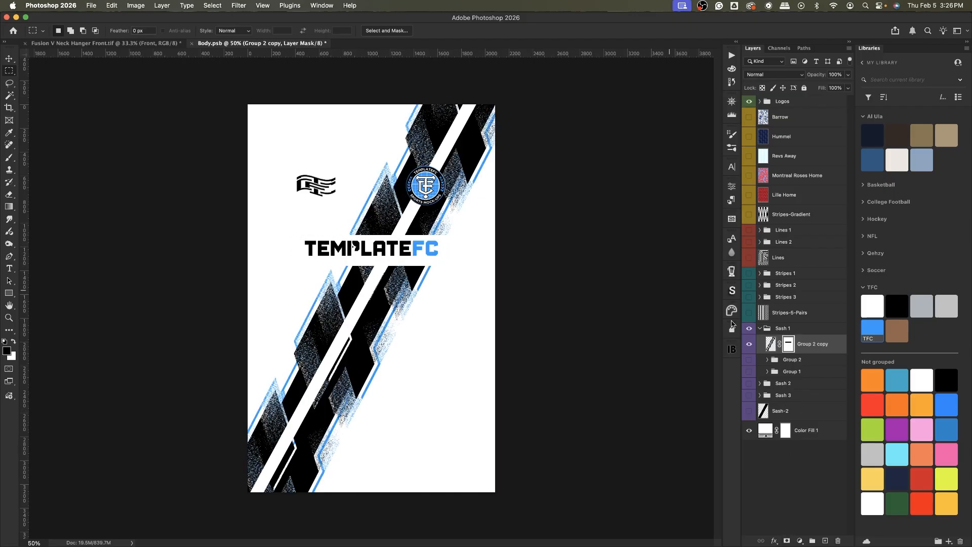
pyautogui.click(8, 59)
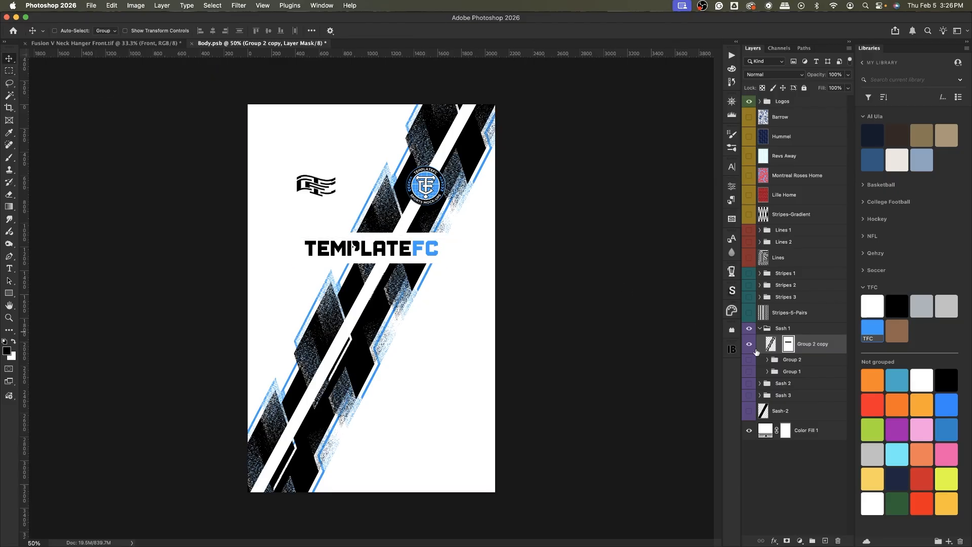
# Hide the Sash 1 group and show the Sash 2 group with its Barrow copy pattern.
pyautogui.click(780, 344)
pyautogui.click(760, 329)
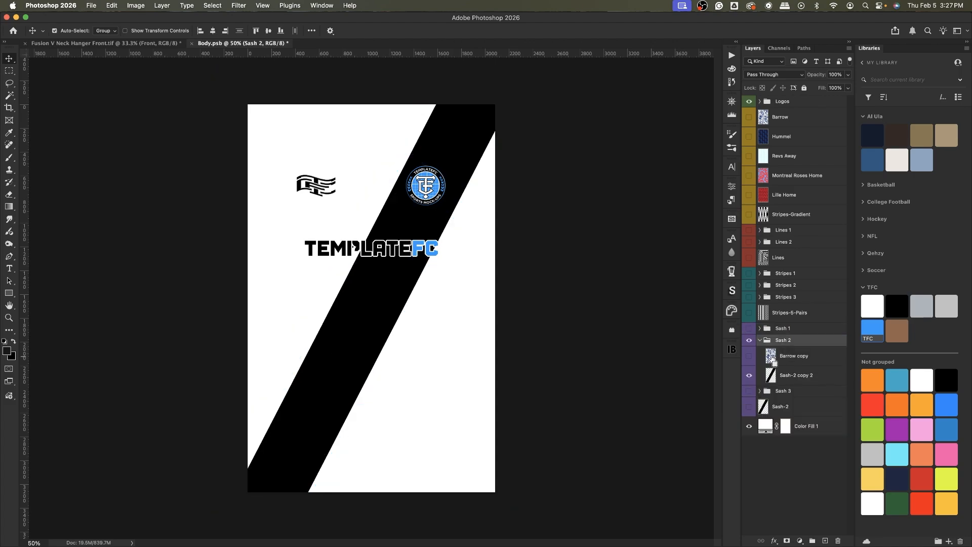
pyautogui.keyDown('super'); pyautogui.click(771, 358); pyautogui.keyUp('super')
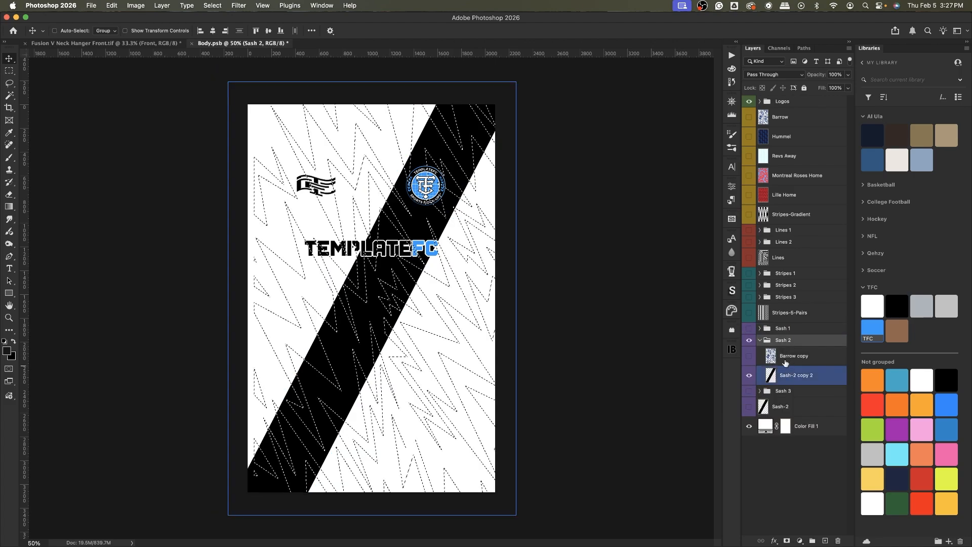
pyautogui.click(750, 356)
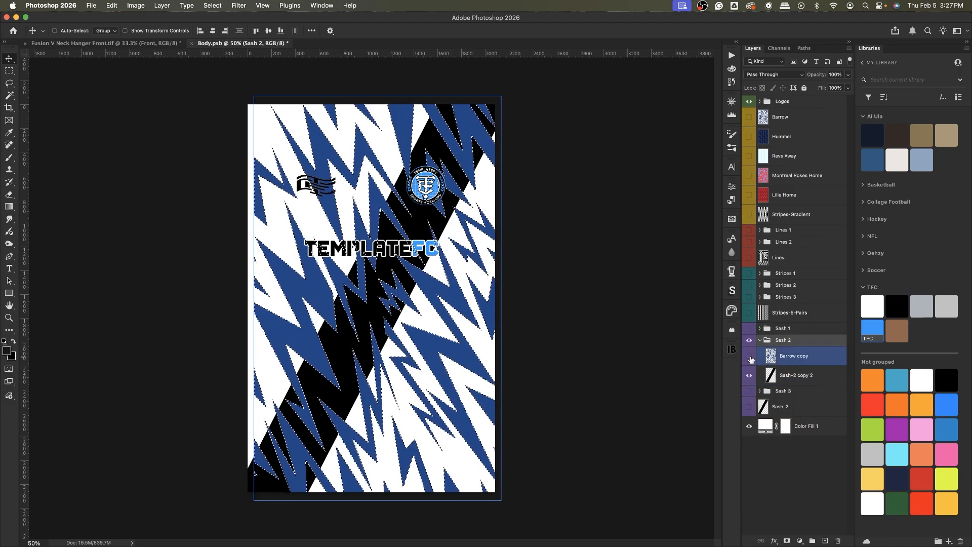
# Clear the selection and move the Barrow copy pattern horizontally to X 1042 px so it lines up with the canvas edges.
pyautogui.click(749, 357)
pyautogui.press('super+d')
pyautogui.click(811, 361)
pyautogui.click(749, 357)
pyautogui.press('super+t')
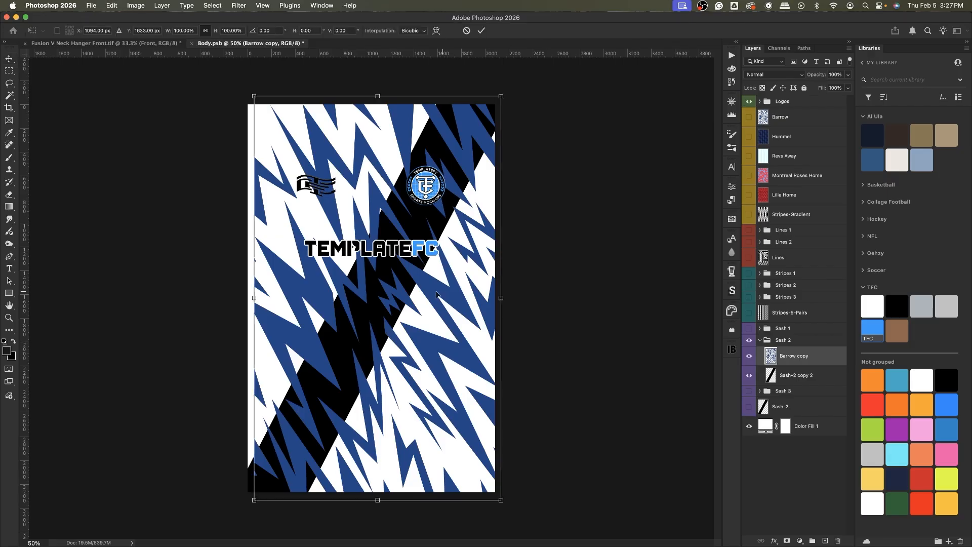
pyautogui.moveTo(324, 330); pyautogui.dragTo(318, 327)
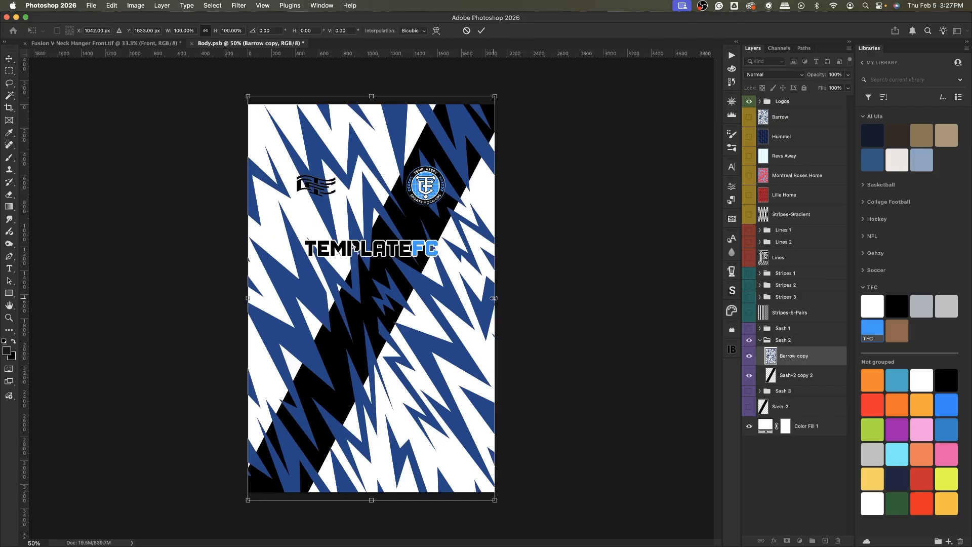
# Hide Barrow copy and use its zigzag outline as a layer mask on Sash-2 copy 2.
pyautogui.click(749, 356)
pyautogui.keyDown('super'); pyautogui.click(771, 356); pyautogui.keyUp('super')
pyautogui.click(796, 375)
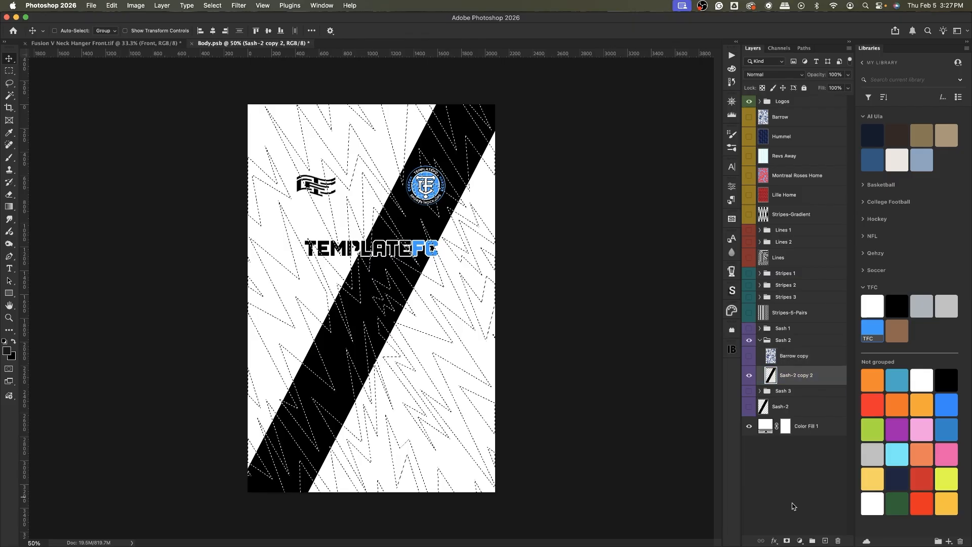
pyautogui.click(786, 541)
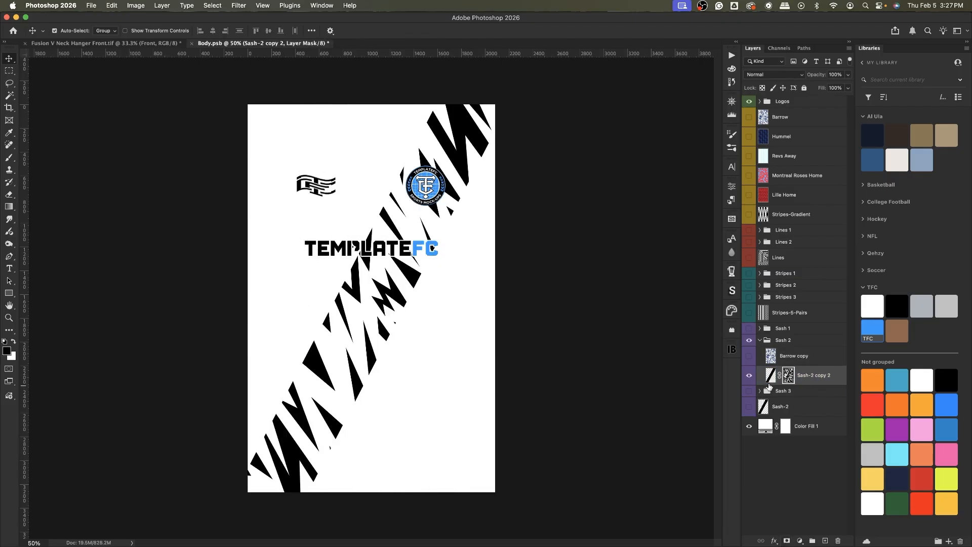
# Duplicate the masked Sash-2 copy 2 layer and invert the duplicate's mask.
pyautogui.press('super+j')
pyautogui.click(788, 376)
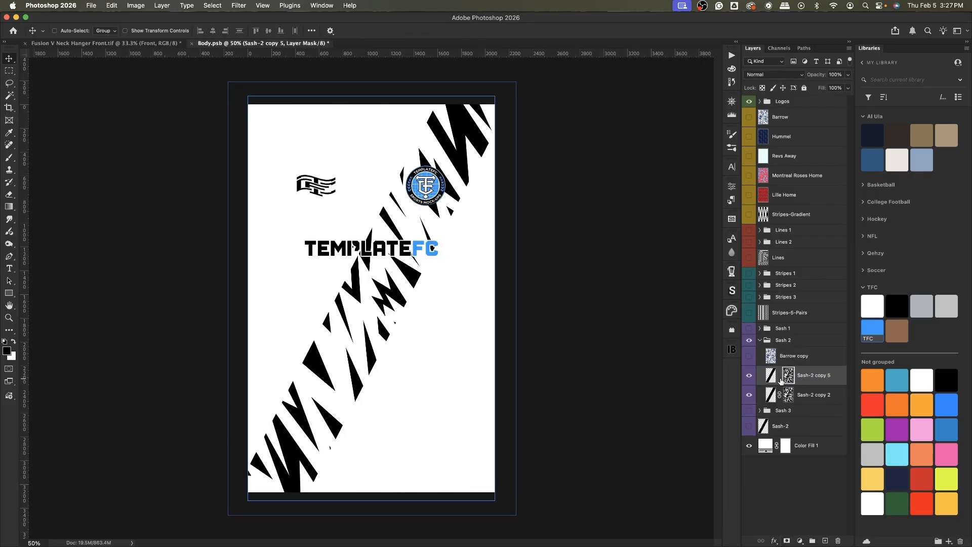
pyautogui.press('super+i')
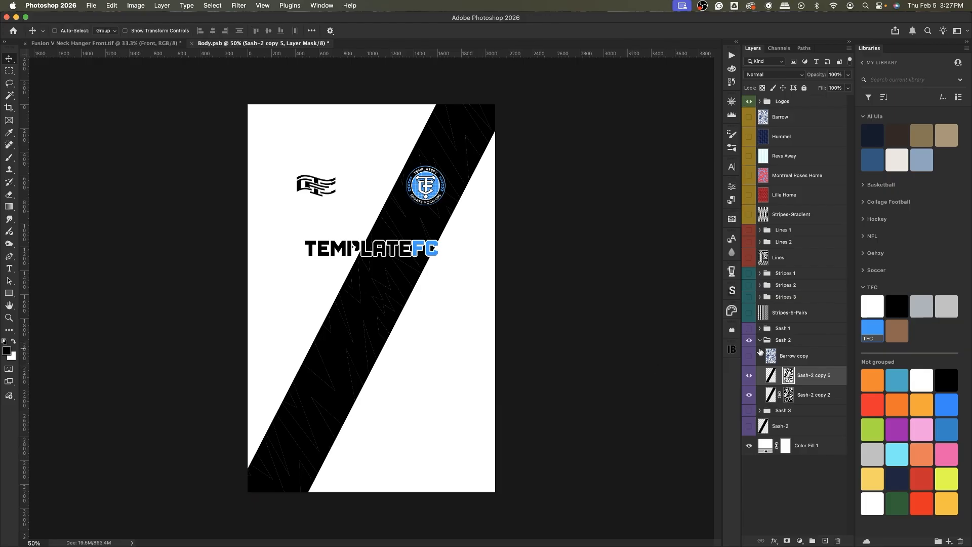
# Unlink the duplicate sash from its mask and offset it left and slightly down, opening white gaps between the zigzag shards.
pyautogui.click(771, 377)
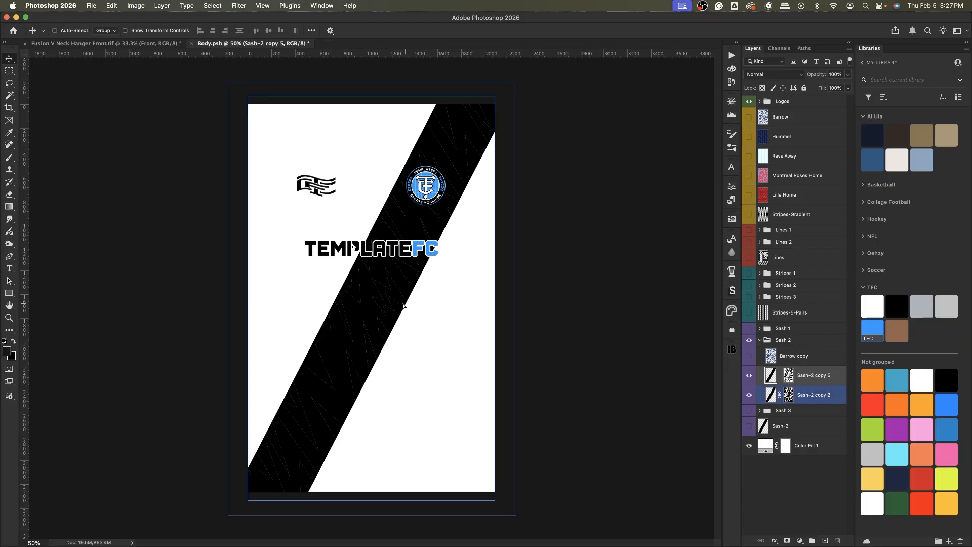
pyautogui.hotkey('shift', 'Left')
pyautogui.hotkey('shift', 'Left')
pyautogui.hotkey('shift', 'Left')
pyautogui.hotkey('shift', 'Left')
pyautogui.hotkey('shift', 'Left')
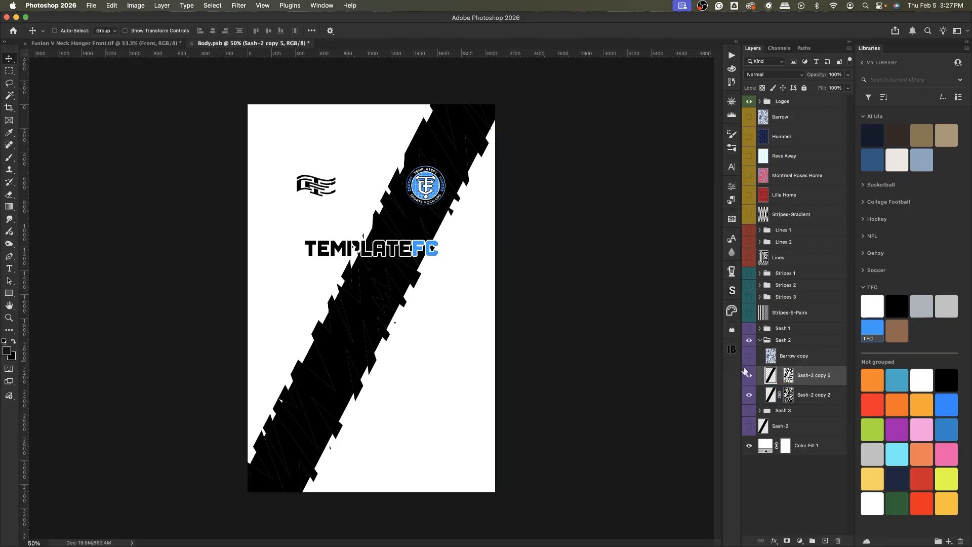
pyautogui.keyDown('super'); pyautogui.click(439, 248); pyautogui.keyUp('super')
pyautogui.moveTo(439, 244); pyautogui.dragTo(439, 248)
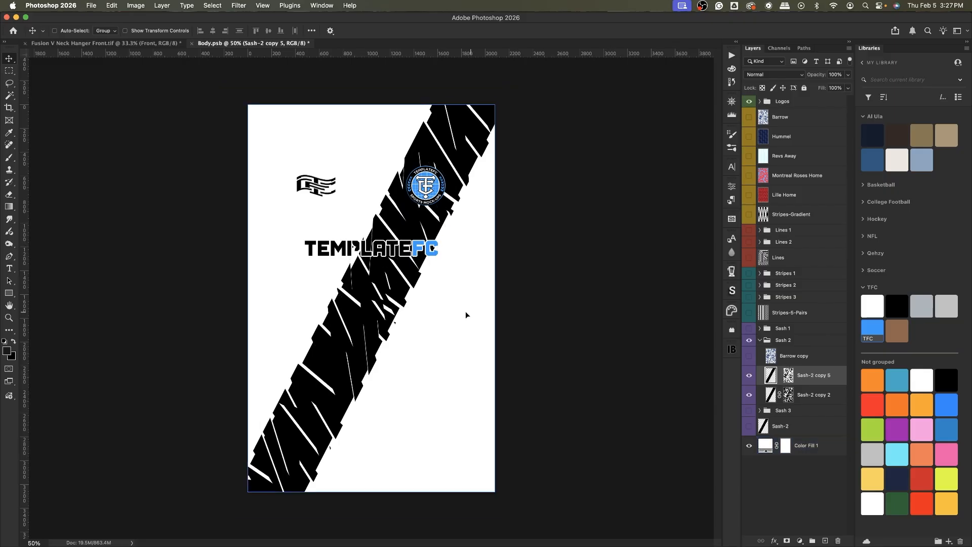
pyautogui.moveTo(469, 311); pyautogui.dragTo(469, 314)
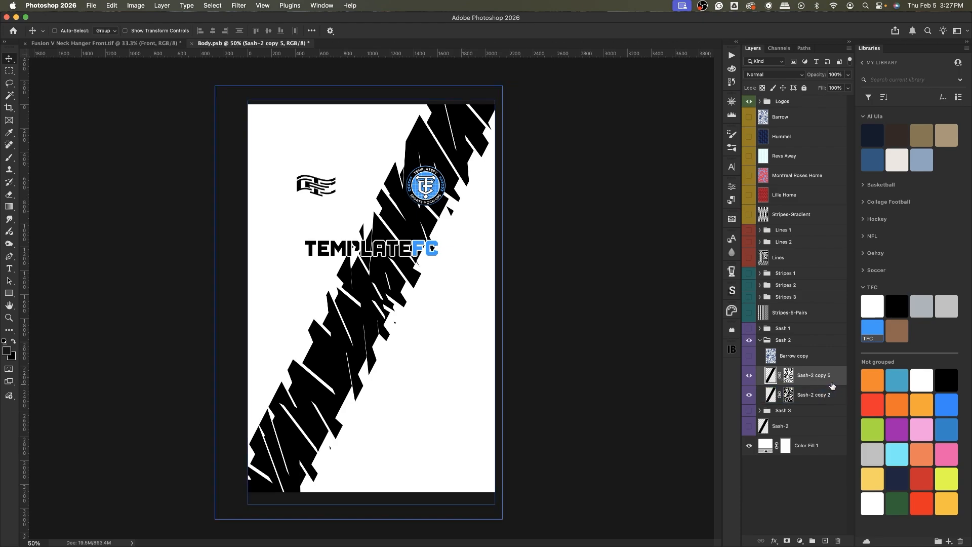
# Duplicate Sash-2 copy 5 and apply a blue Color Overlay to the lower of the two layers.
pyautogui.press('super+j')
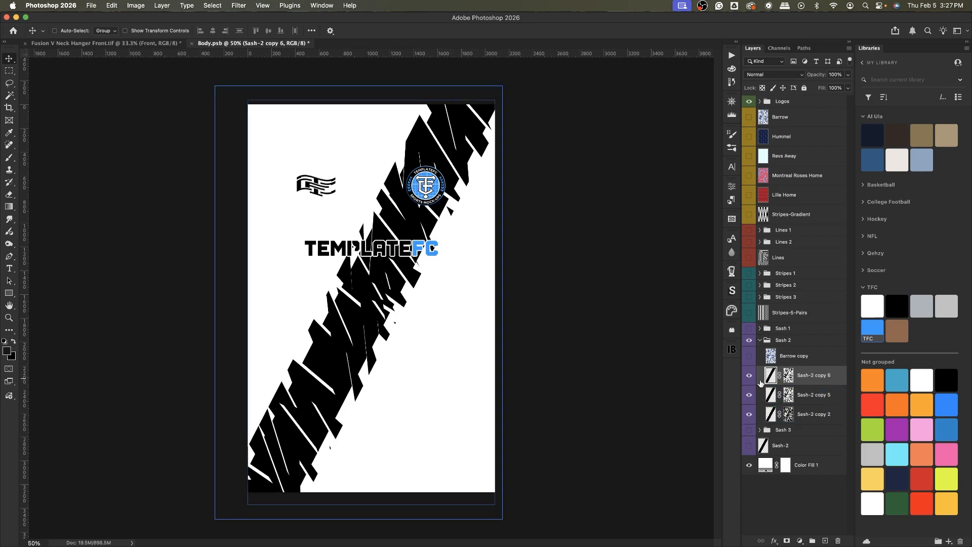
pyautogui.click(827, 401)
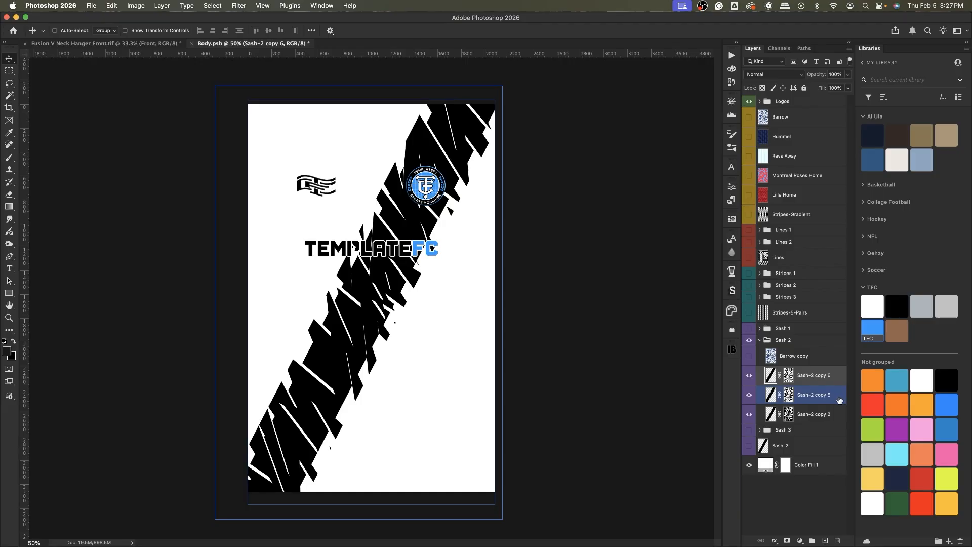
pyautogui.doubleClick(840, 400)
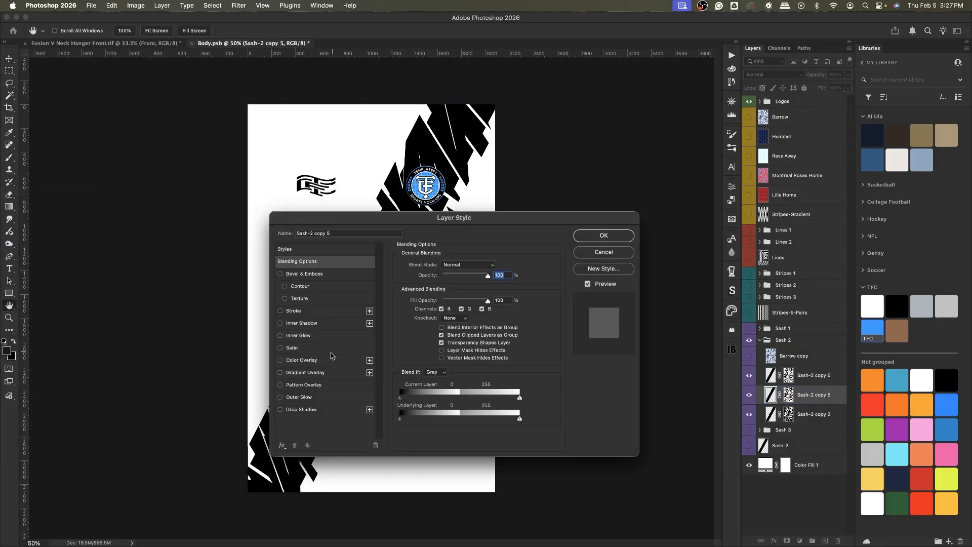
pyautogui.click(301, 360)
pyautogui.click(627, 237)
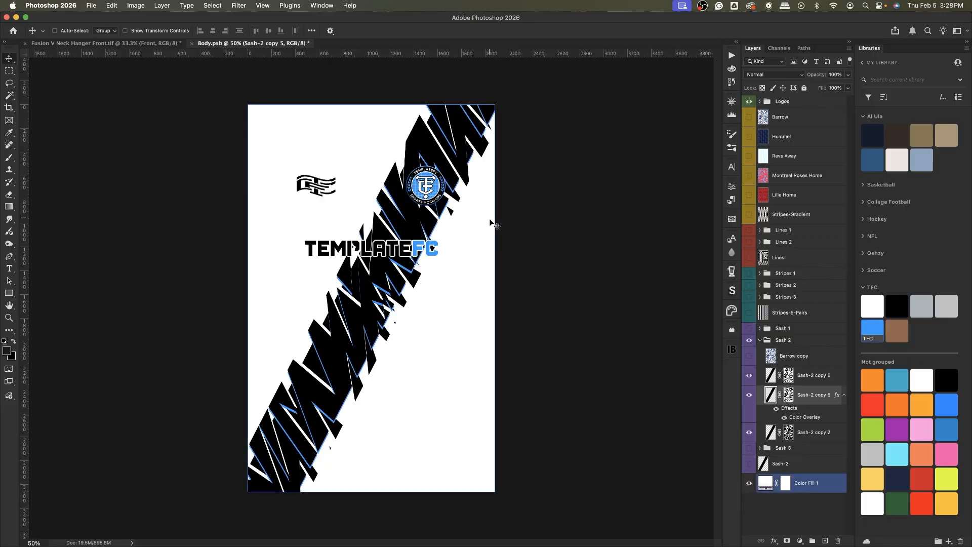
# Group Barrow copy with the three Sash 2 shard layers, merge a duplicate of that group into one layer, and hide the original.
pyautogui.keyDown('super'); pyautogui.click(815, 363); pyautogui.keyUp('super')
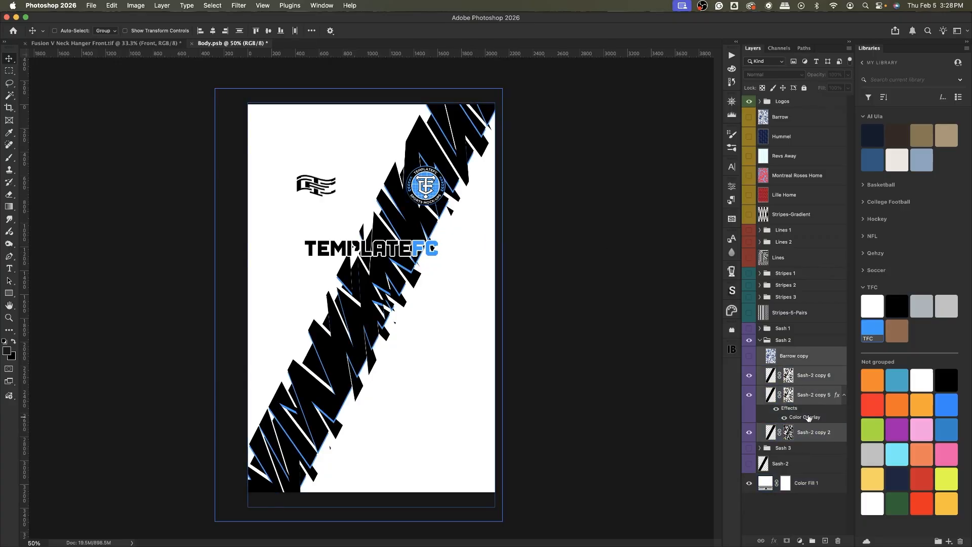
pyautogui.press('super+g')
pyautogui.press('super+j')
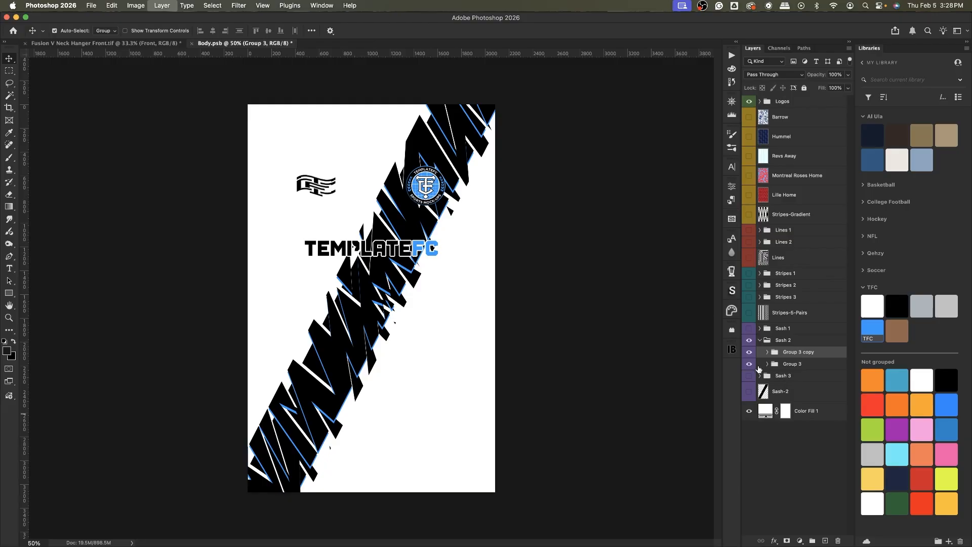
pyautogui.click(749, 364)
pyautogui.press('super+e')
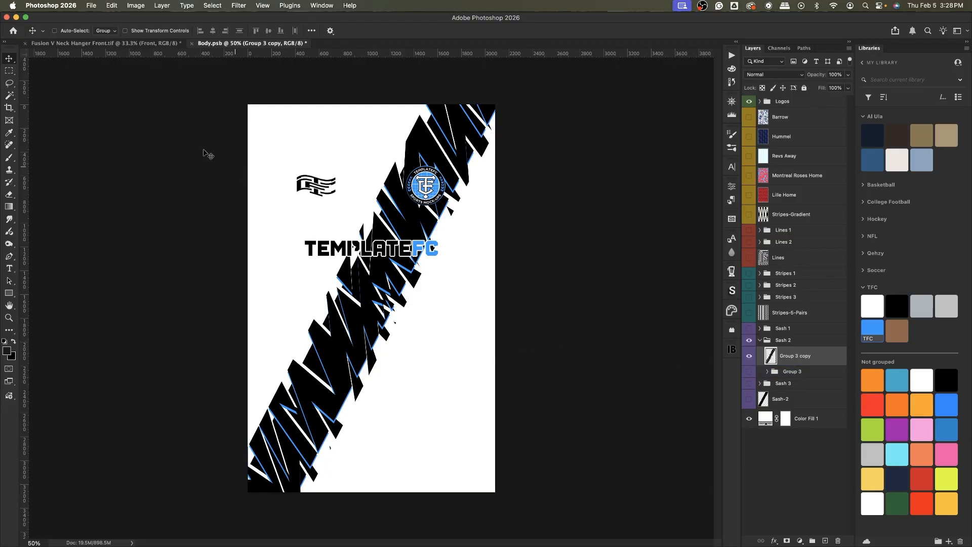
# Mask a rectangular area around the TEMPLATEFC wordmark out of the merged Group 3 copy layer by inverting its selection mask.
pyautogui.press('m')
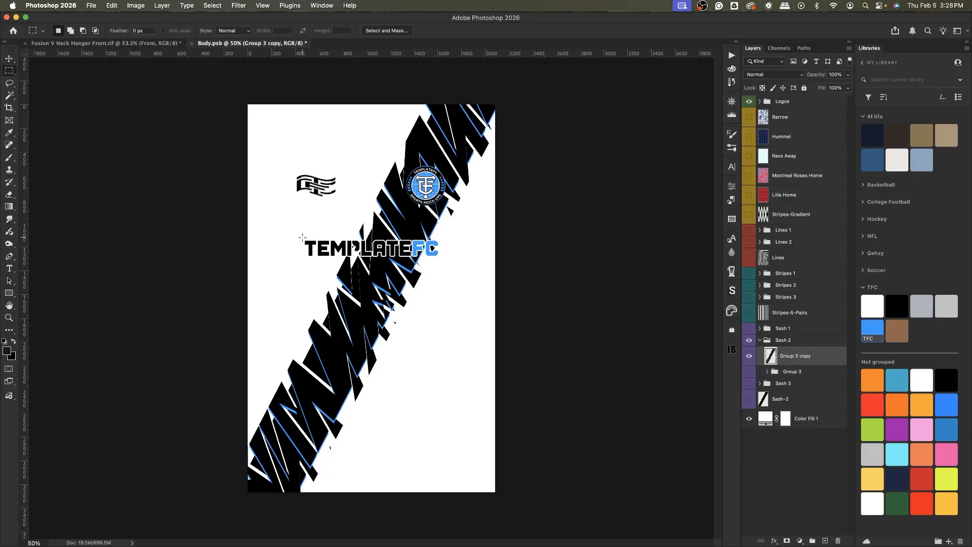
pyautogui.moveTo(302, 237); pyautogui.dragTo(445, 264)
pyautogui.click(787, 541)
pyautogui.press('super+i')
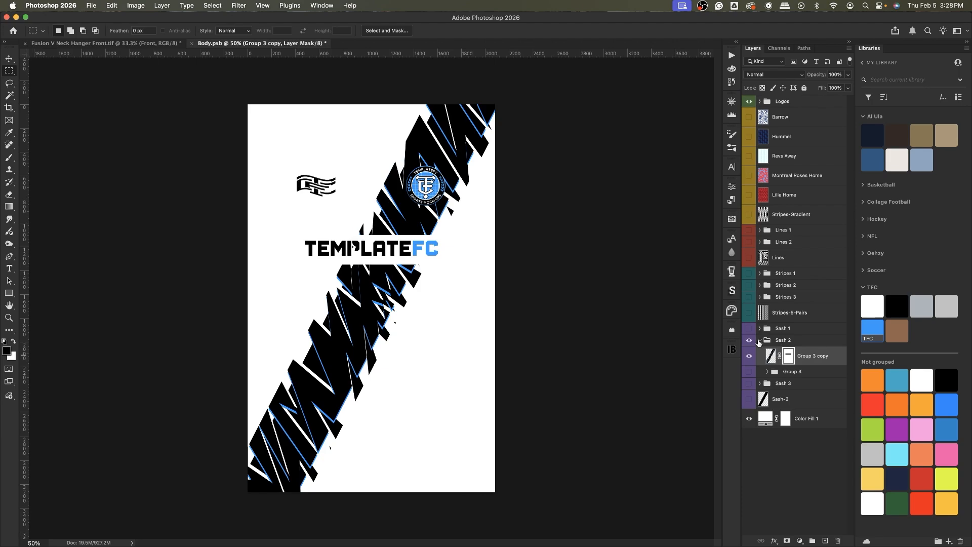
# Hide the Sash 2 group and show the Sash 3 group with its Stripes-Gradient copy 2 layer.
pyautogui.click(760, 341)
pyautogui.click(749, 340)
pyautogui.click(749, 352)
pyautogui.click(761, 354)
pyautogui.click(759, 353)
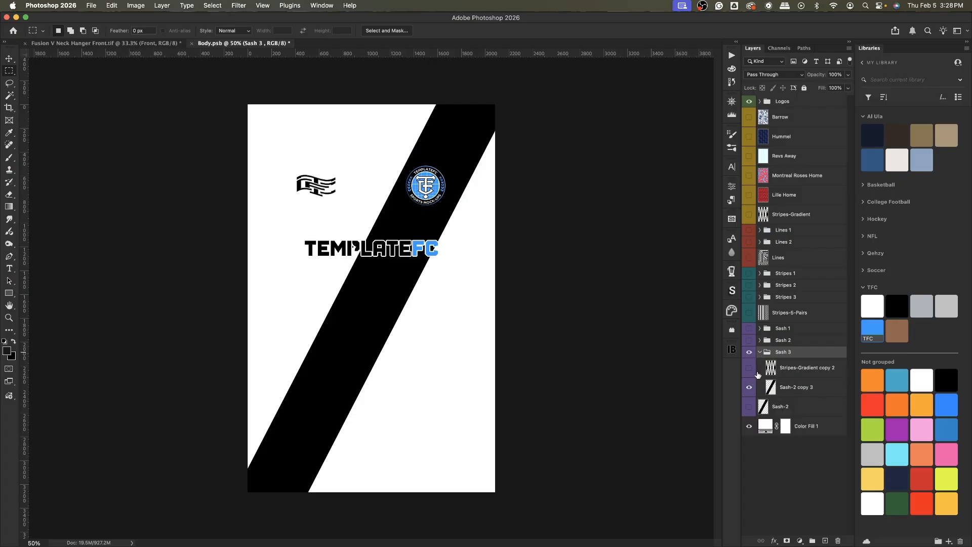
pyautogui.click(750, 369)
pyautogui.click(800, 370)
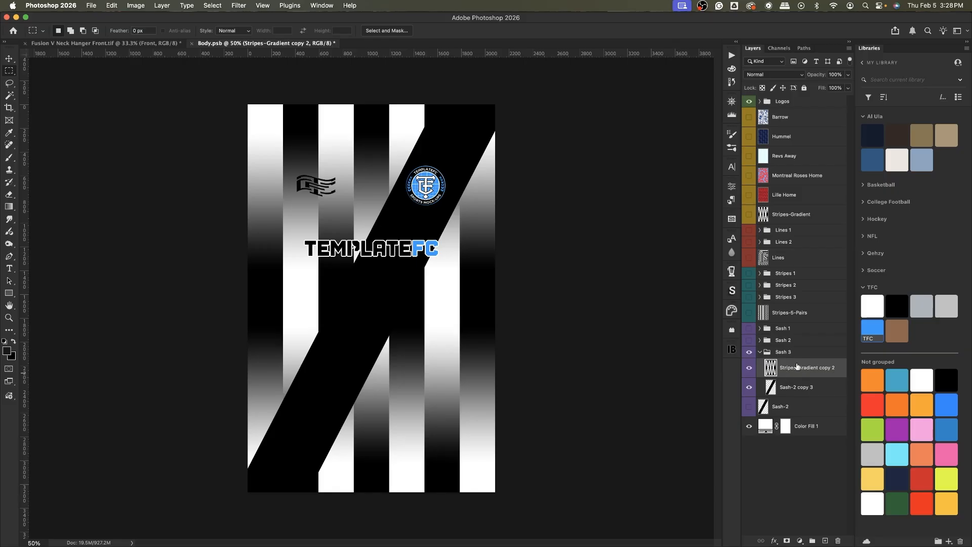
# Narrow the Stripes-Gradient copy 2 pattern, rotate it to the sash's angle, and centre it over the sash.
pyautogui.press('super+t')
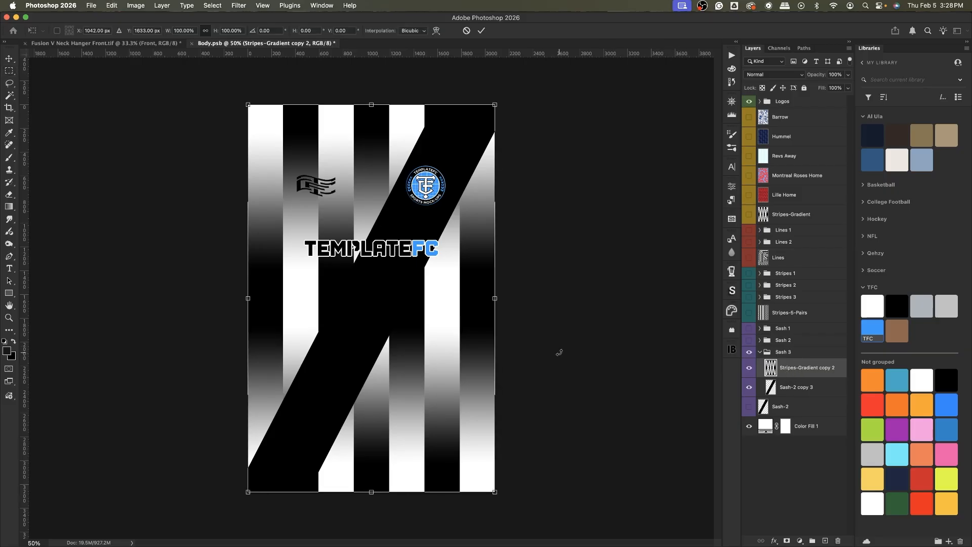
pyautogui.moveTo(511, 301); pyautogui.dragTo(419, 321)
pyautogui.moveTo(467, 130); pyautogui.dragTo(491, 88)
pyautogui.moveTo(436, 326)
pyautogui.mouseDown()
pyautogui.moveTo(456, 318)
pyautogui.moveTo(418, 323)
pyautogui.mouseUp()
pyautogui.press('Return')
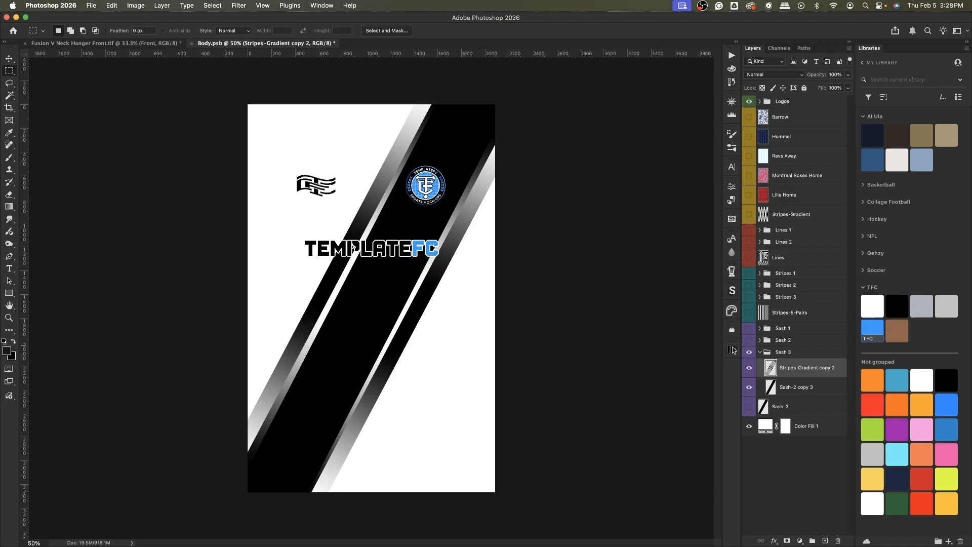
# Hide Stripes-Gradient copy 2 and use its gradient stripes as a layer mask on Sash-2 copy 3.
pyautogui.click(750, 368)
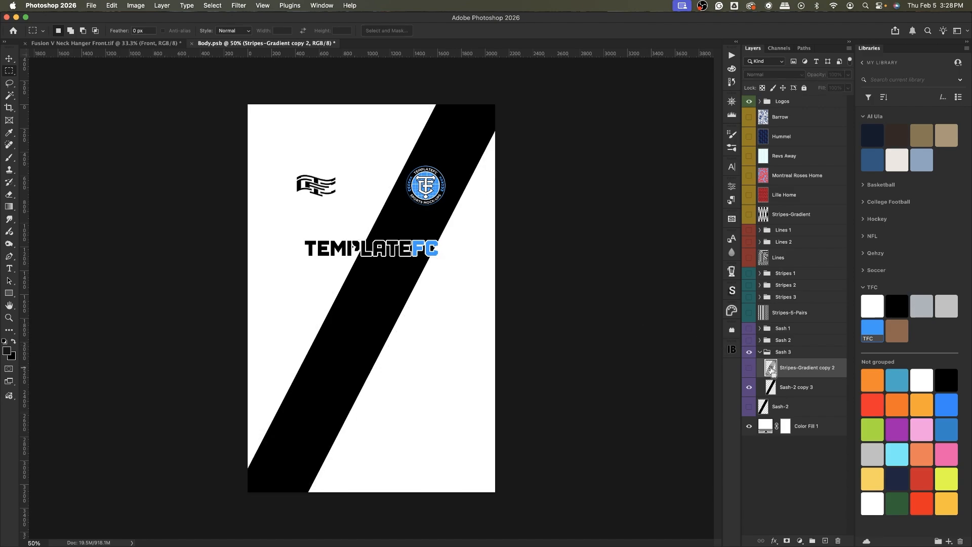
pyautogui.keyDown('super'); pyautogui.click(771, 373); pyautogui.keyUp('super')
pyautogui.click(805, 388)
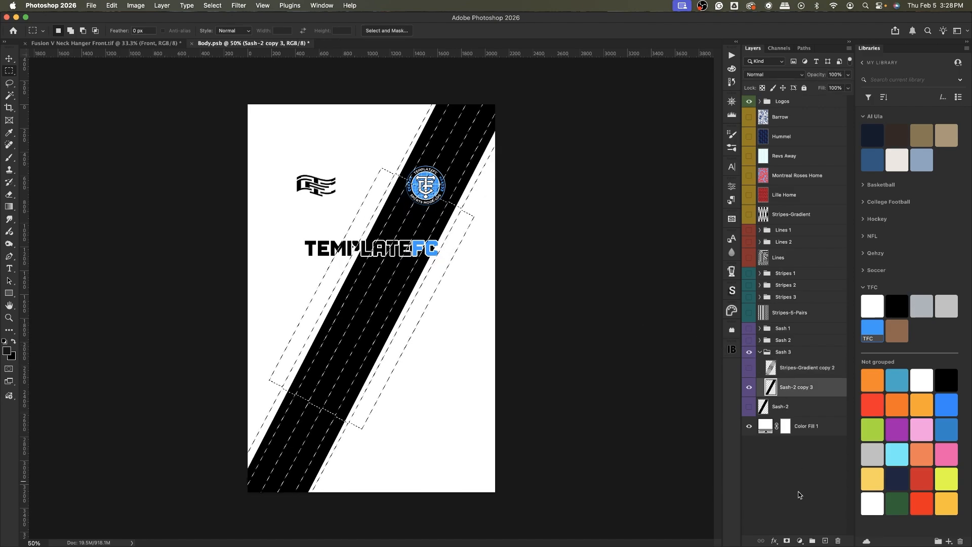
pyautogui.click(787, 541)
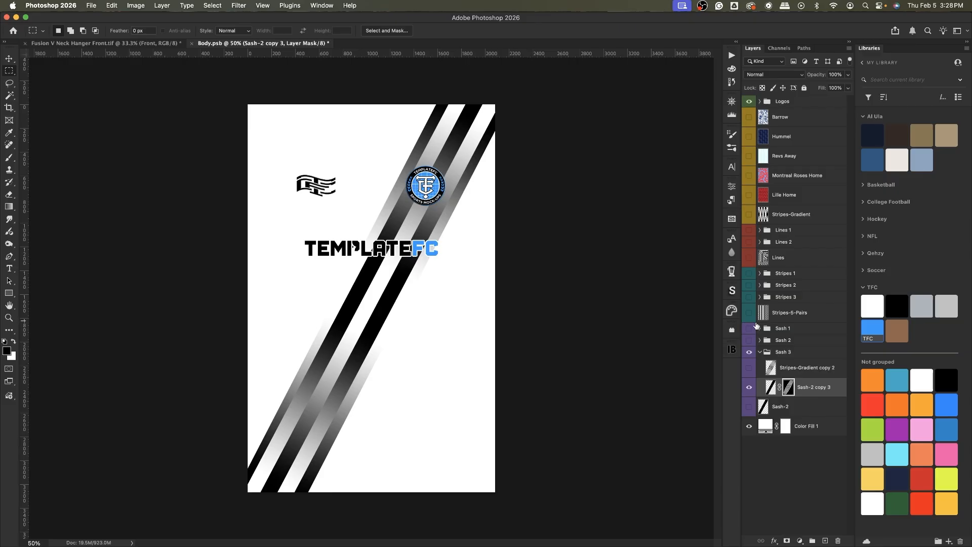
# Duplicate the masked Sash-2 copy 3 layer and invert the mask on the duplicate.
pyautogui.press('super+j')
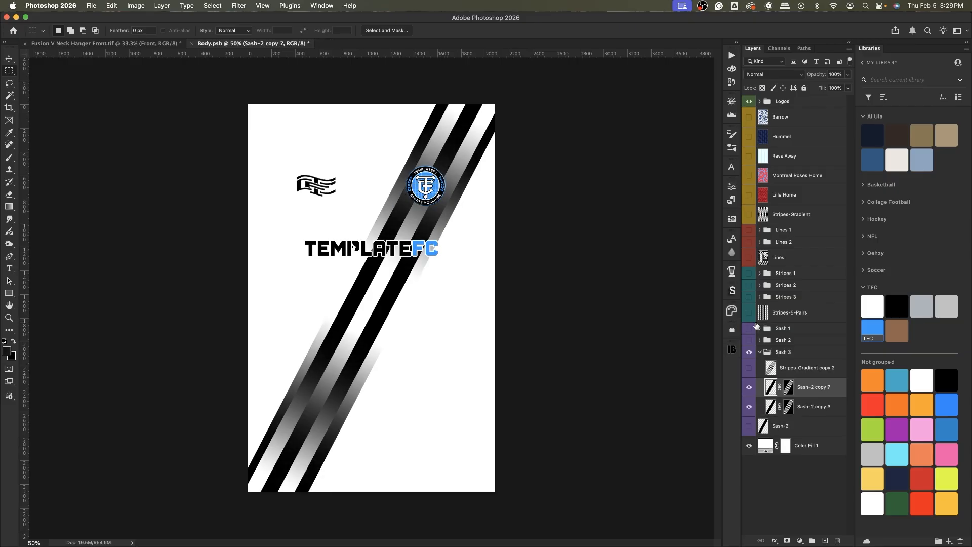
pyautogui.click(787, 387)
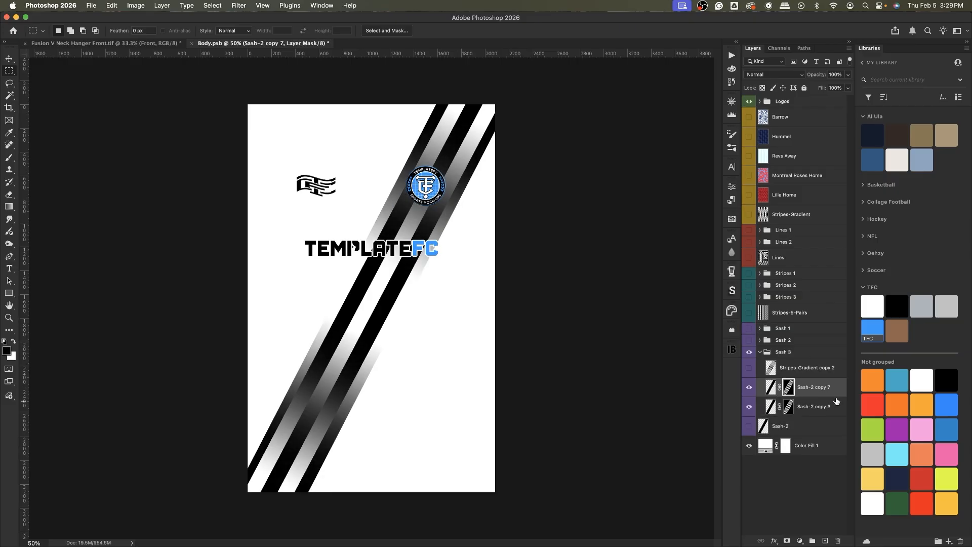
pyautogui.press('super+i')
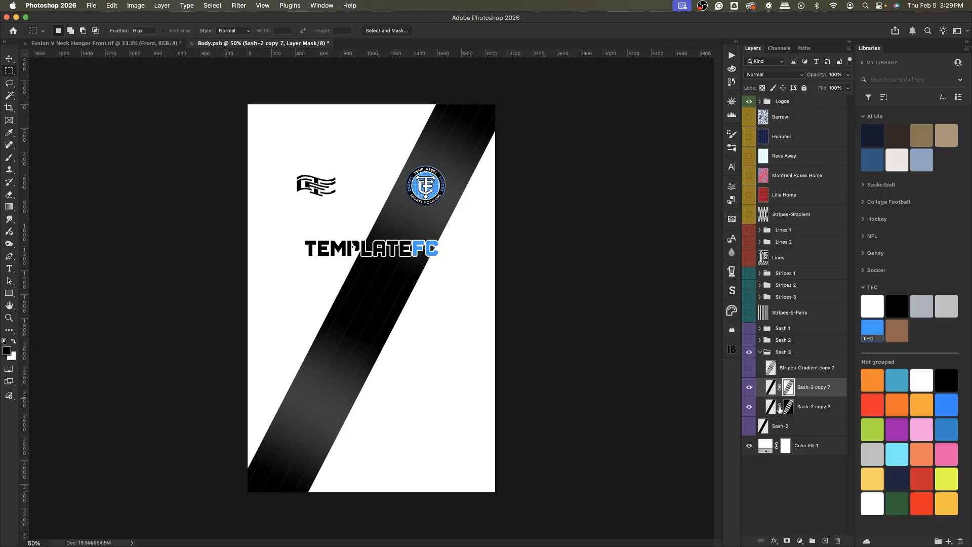
# Shift the Sash-2 copy 3 sash 42 px to the left, independently of its layer mask.
pyautogui.click(770, 408)
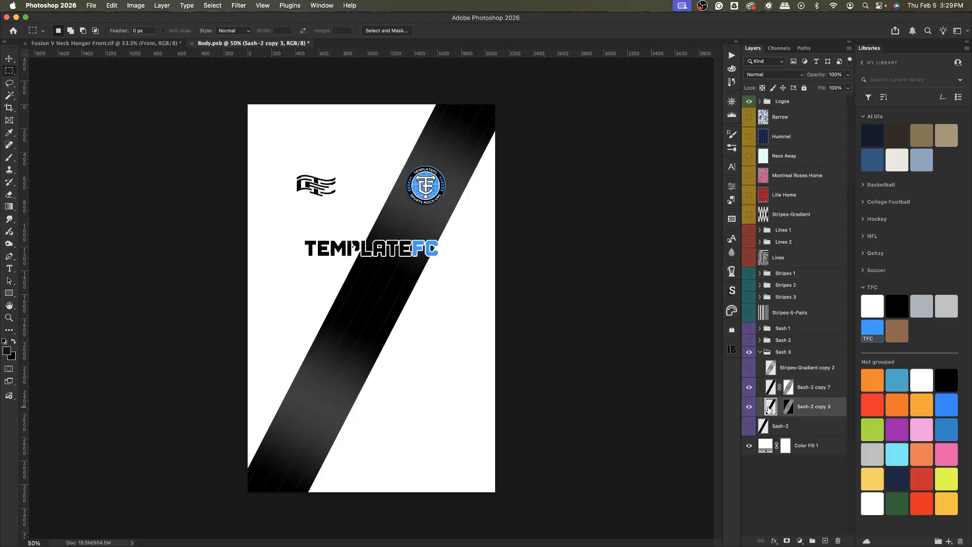
pyautogui.press('super+t')
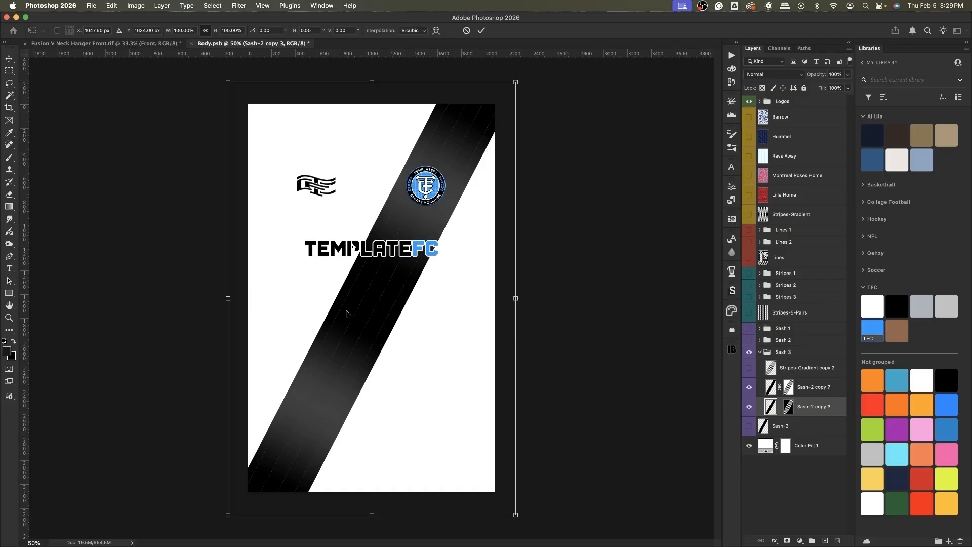
pyautogui.press('Left')
pyautogui.press('Left')
pyautogui.press('Left')
pyautogui.press('Left')
pyautogui.press('Left')
pyautogui.press('Left')
pyautogui.press('Left')
pyautogui.press('Left')
pyautogui.press('Left')
pyautogui.press('Left')
pyautogui.press('Left')
pyautogui.press('Left')
pyautogui.press('Left')
pyautogui.press('Left')
pyautogui.press('Left')
pyautogui.press('Left')
pyautogui.press('Left')
pyautogui.press('Left')
pyautogui.press('Left')
pyautogui.press('Left')
pyautogui.press('Left')
pyautogui.press('Left')
pyautogui.press('Left')
pyautogui.press('Left')
pyautogui.press('Left')
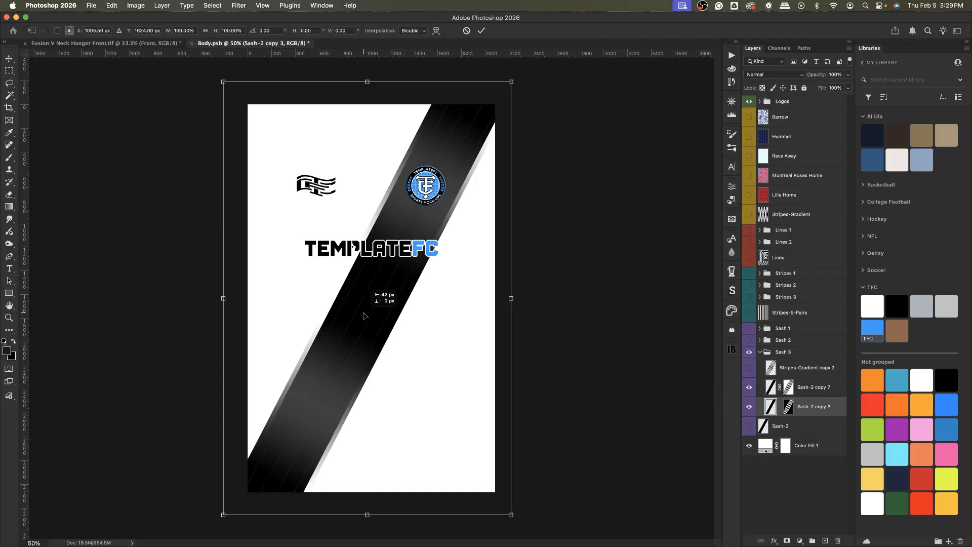
pyautogui.moveTo(578, 265)
pyautogui.mouseDown()
pyautogui.moveTo(597, 263)
pyautogui.moveTo(581, 267)
pyautogui.mouseUp()
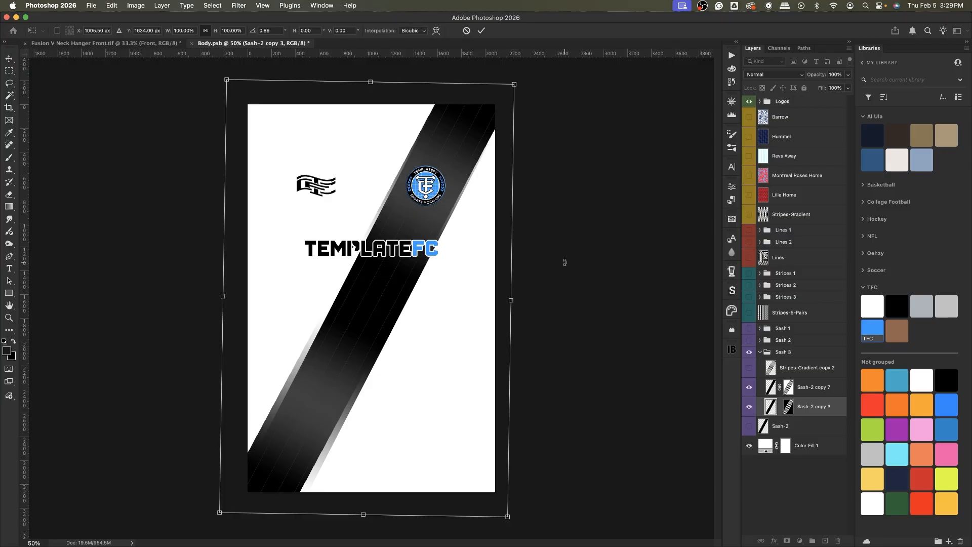
pyautogui.press('Return')
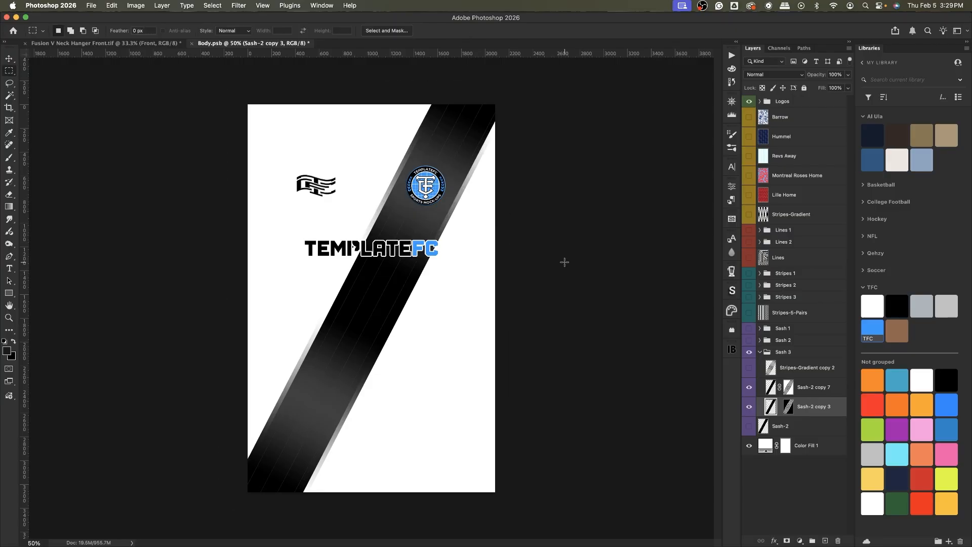
# Rotate the Sash-2 copy 3 sash clockwise by about 1.41° and fine-tune its position against the stripes.
pyautogui.click(12, 59)
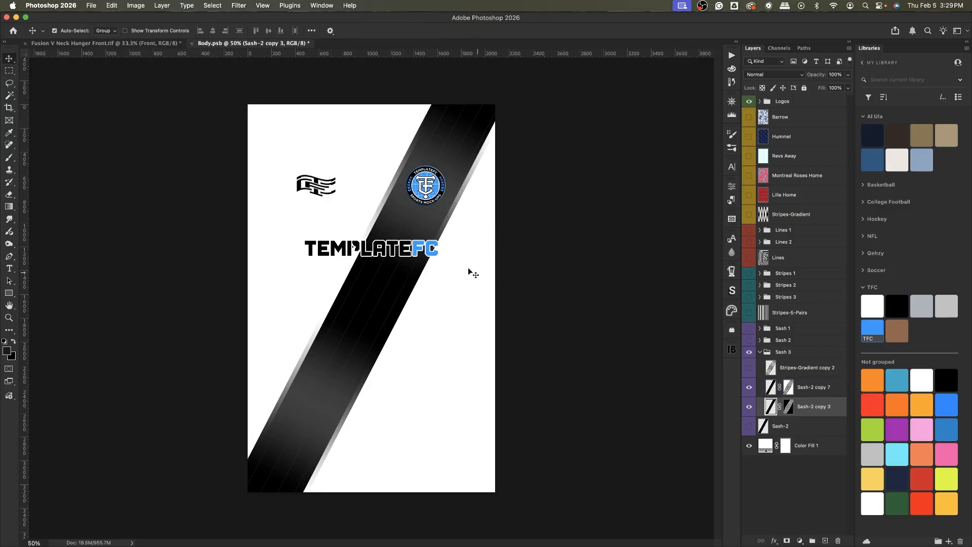
pyautogui.press('super+t')
pyautogui.moveTo(582, 287); pyautogui.dragTo(586, 292)
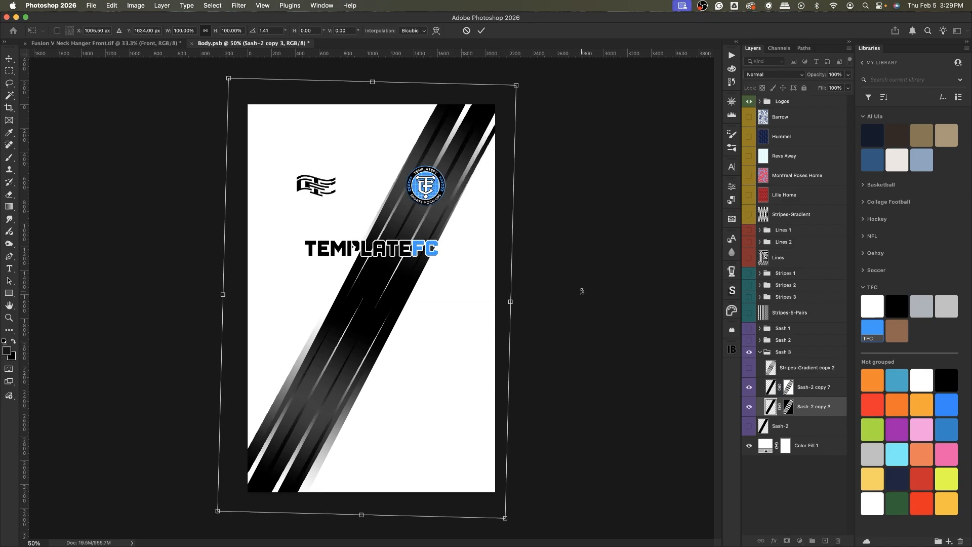
pyautogui.press('Return')
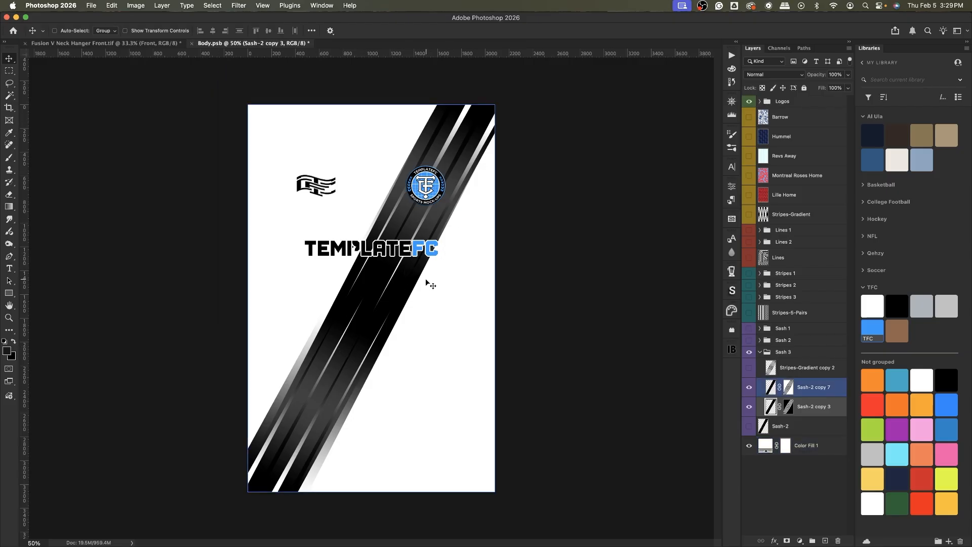
pyautogui.moveTo(430, 278)
pyautogui.mouseDown()
pyautogui.moveTo(424, 260)
pyautogui.moveTo(428, 281)
pyautogui.mouseUp()
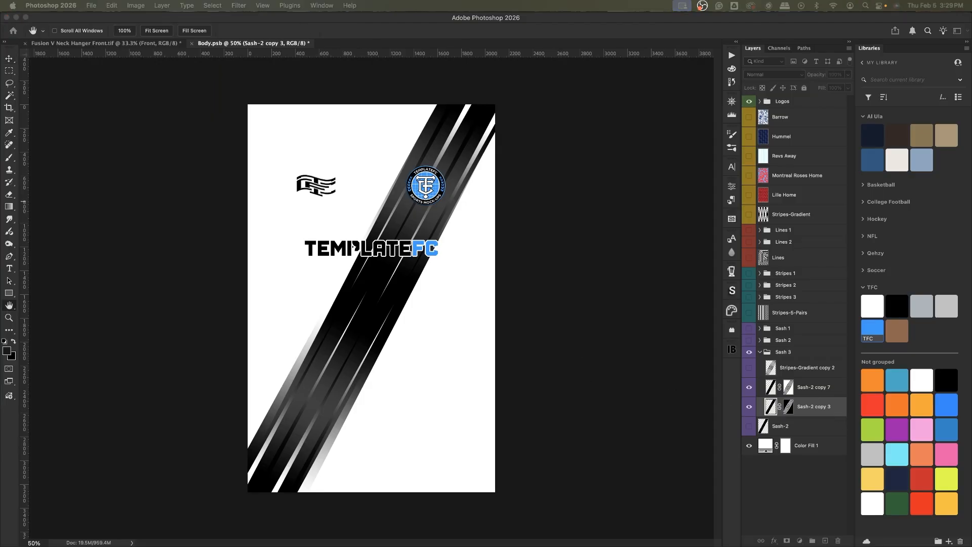
# Apply a blue Color Overlay with Normal blending and 100% opacity to Sash-2 copy 3.
pyautogui.moveTo(169, 184); pyautogui.dragTo(549, 212)
pyautogui.click(446, 349)
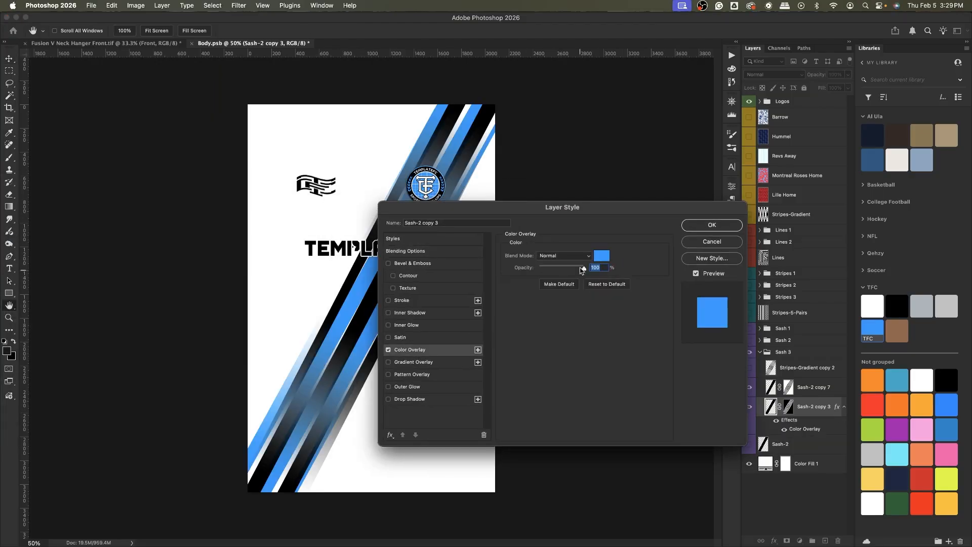
pyautogui.click(711, 225)
# Duplicate the blue Sash-2 copy 3 layer and clear the layer style from the duplicate.
pyautogui.click(798, 388)
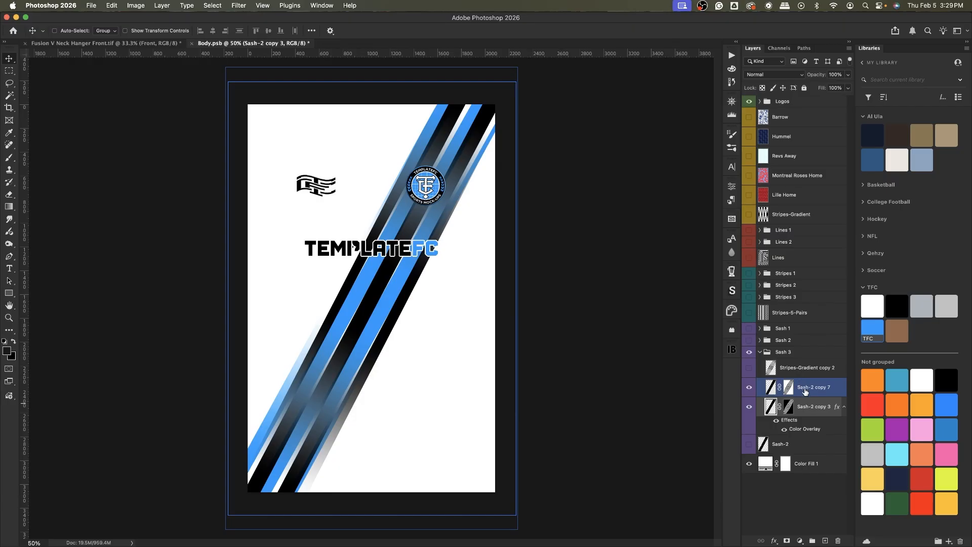
pyautogui.click(813, 409)
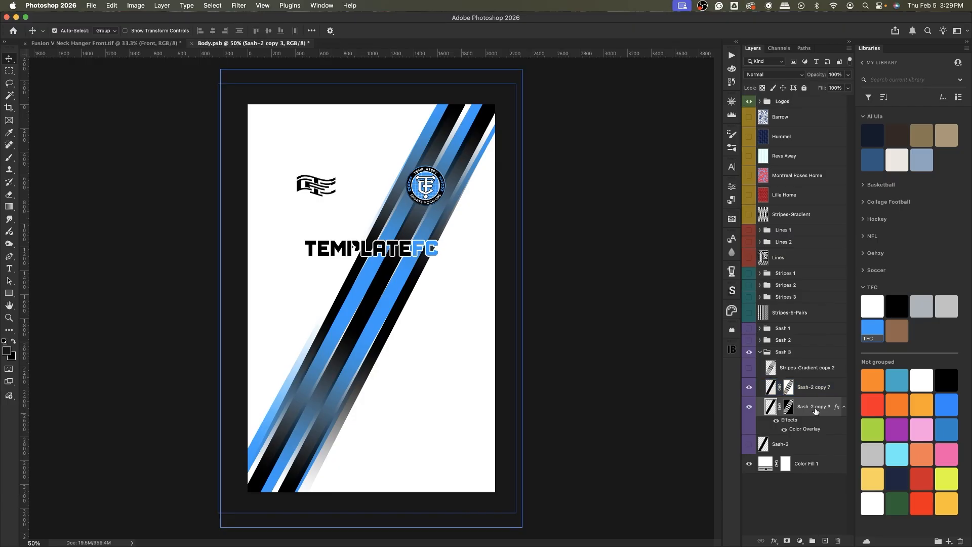
pyautogui.press('super+j')
pyautogui.rightClick(816, 409)
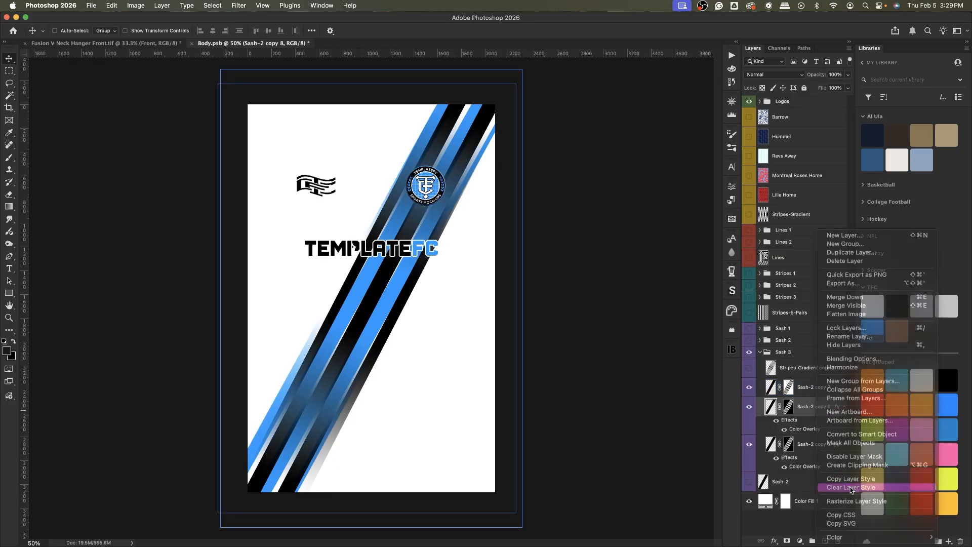
pyautogui.click(851, 488)
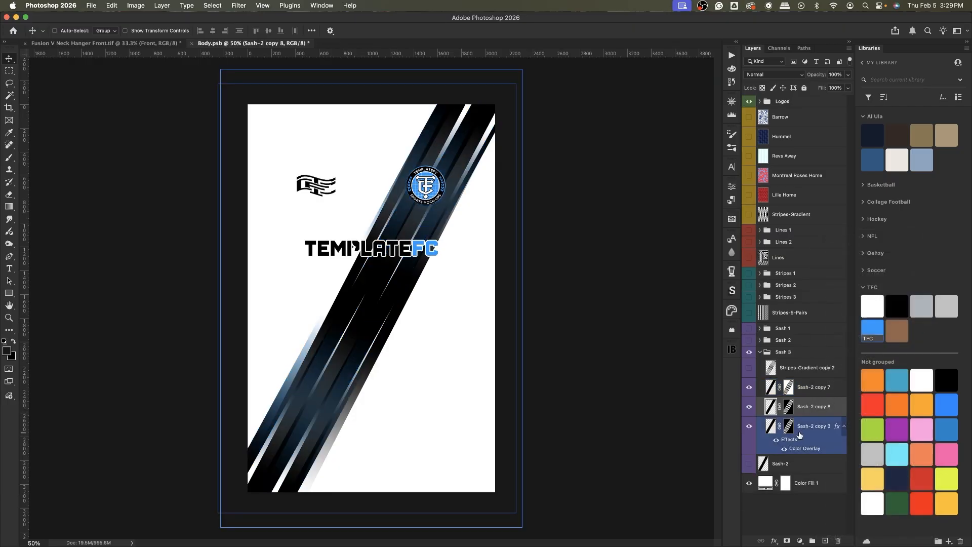
# Shift the layer mask of Sash-2 copy 8 slightly sideways and rotate it by about -2°.
pyautogui.click(789, 407)
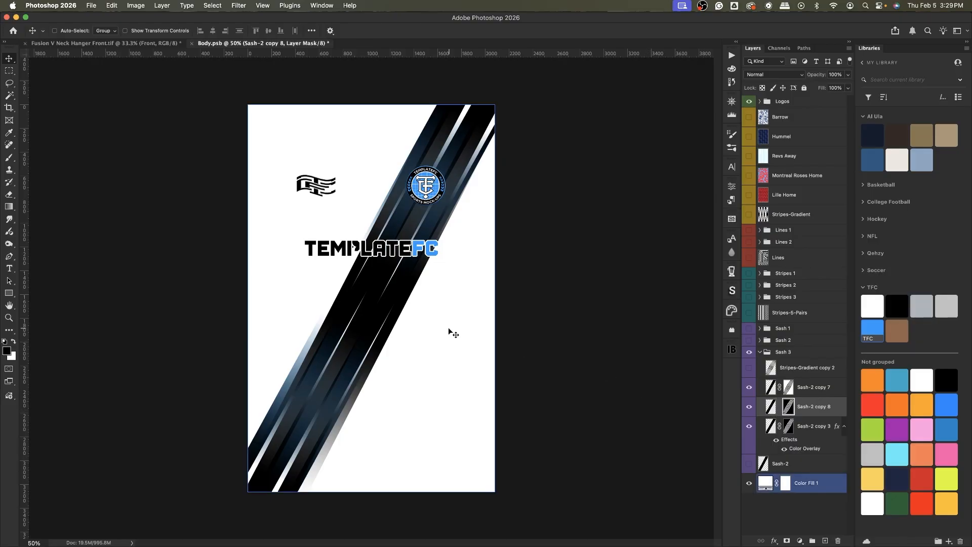
pyautogui.moveTo(450, 332); pyautogui.dragTo(454, 327)
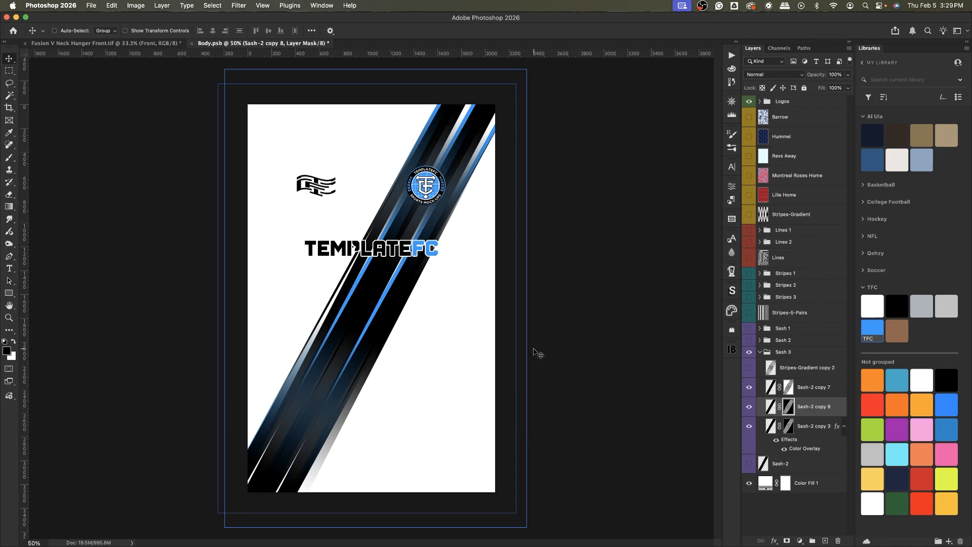
pyautogui.press('super+t')
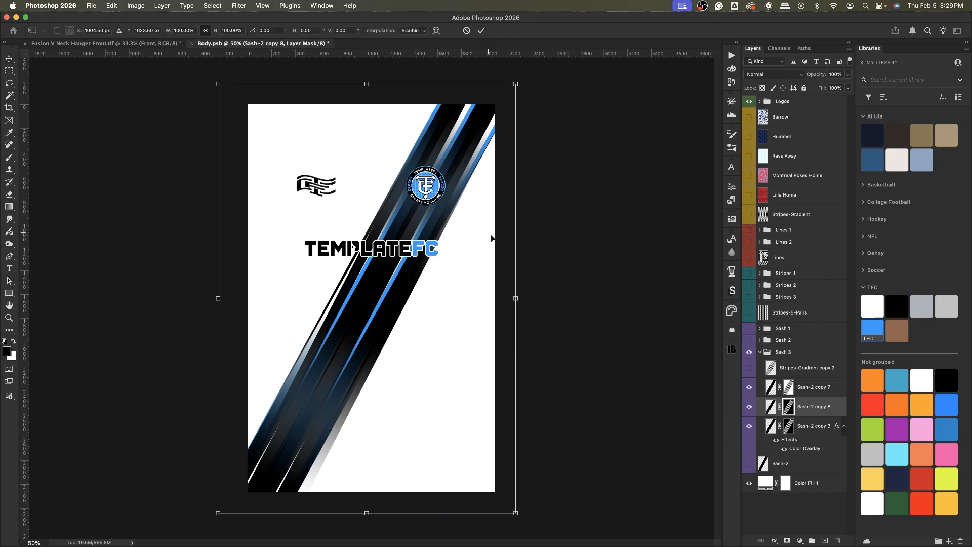
pyautogui.moveTo(568, 297); pyautogui.dragTo(585, 278)
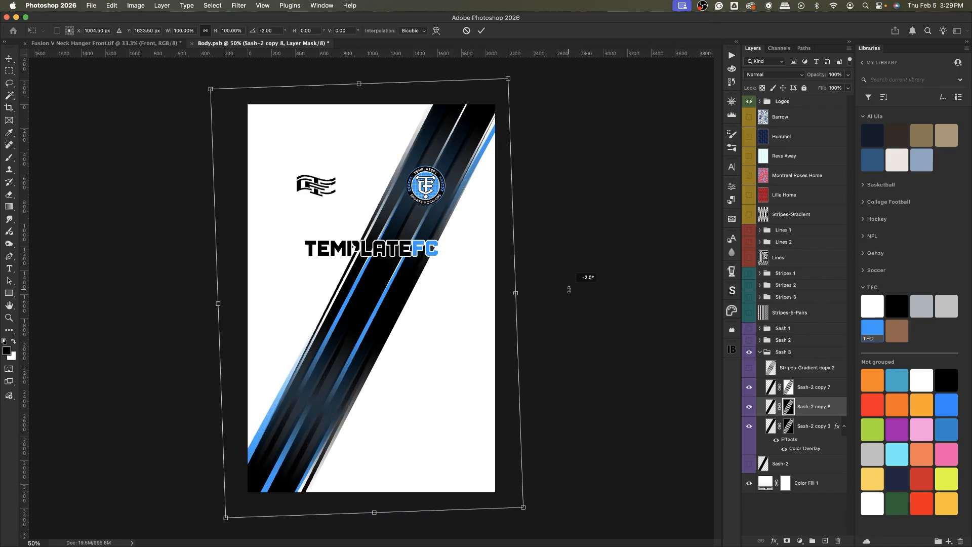
pyautogui.press('Return')
pyautogui.keyDown('super'); pyautogui.click(450, 261); pyautogui.keyUp('super')
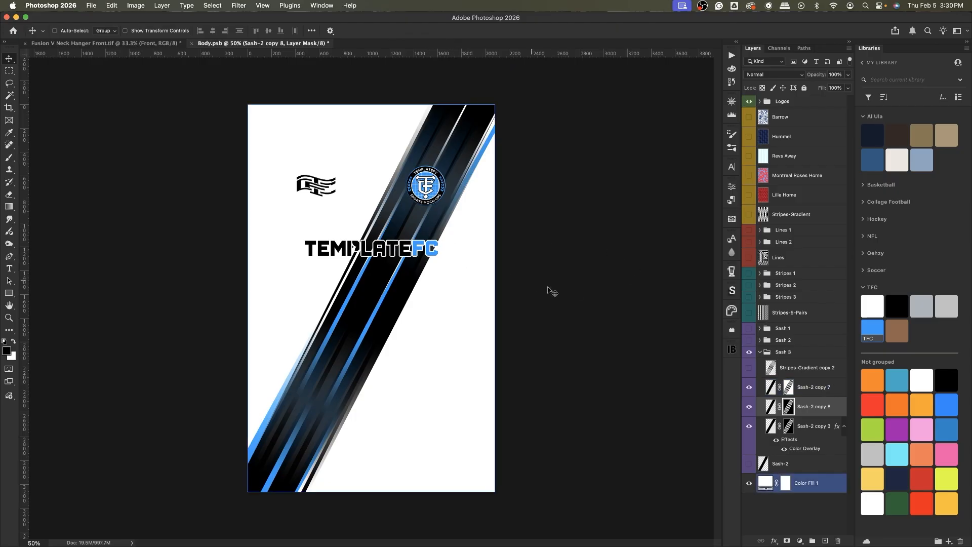
# Group the Stripes-Gradient copy 2 and three masked sash layers, merge a duplicate of the group, and hide the original group.
pyautogui.click(810, 389)
pyautogui.keyDown('shift'); pyautogui.click(812, 432); pyautogui.keyUp('shift')
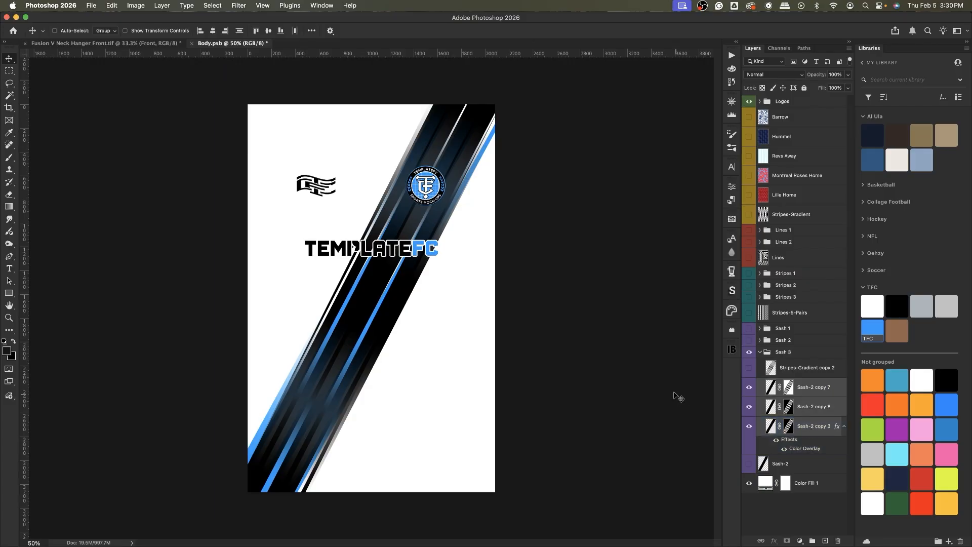
pyautogui.click(811, 368)
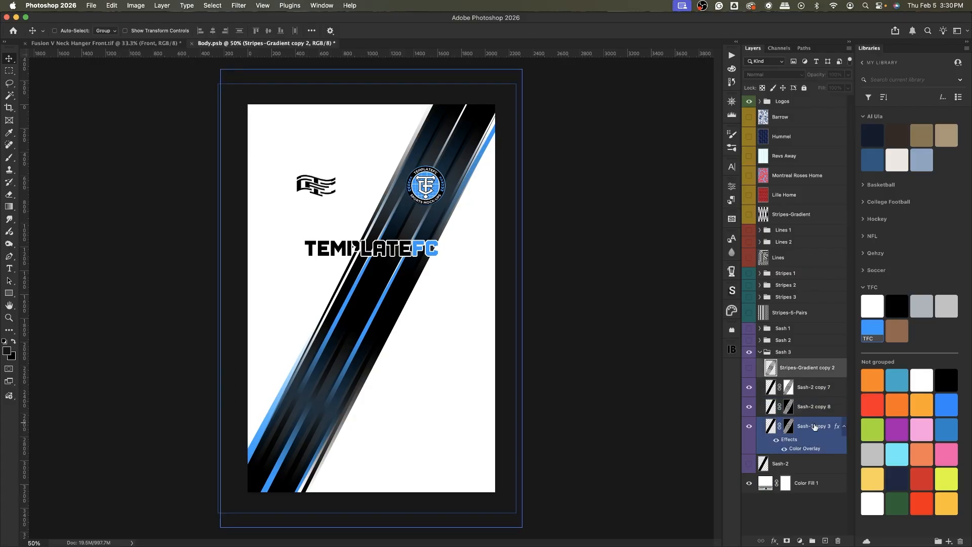
pyautogui.keyDown('shift'); pyautogui.click(810, 425); pyautogui.keyUp('shift')
pyautogui.press('super+g')
pyautogui.press('super+j')
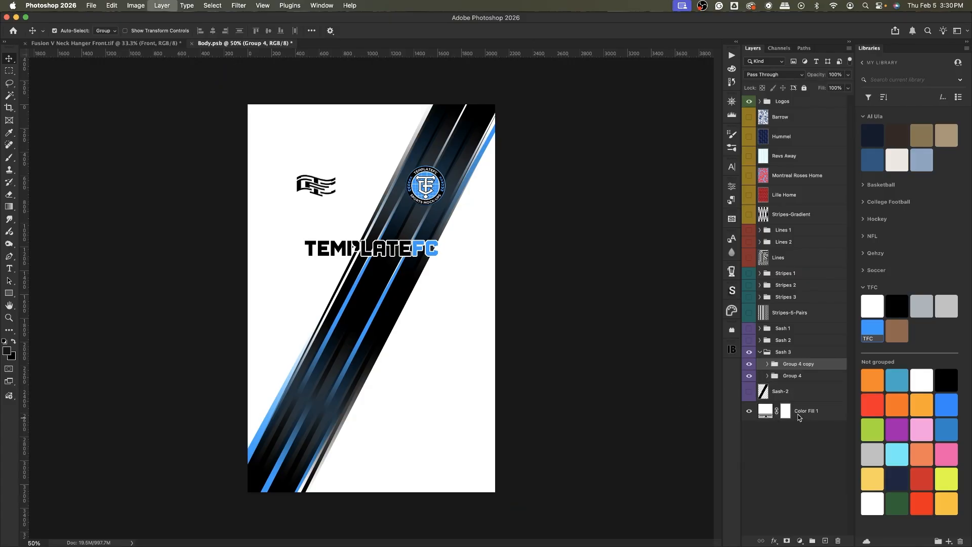
pyautogui.press('super+e')
pyautogui.click(750, 385)
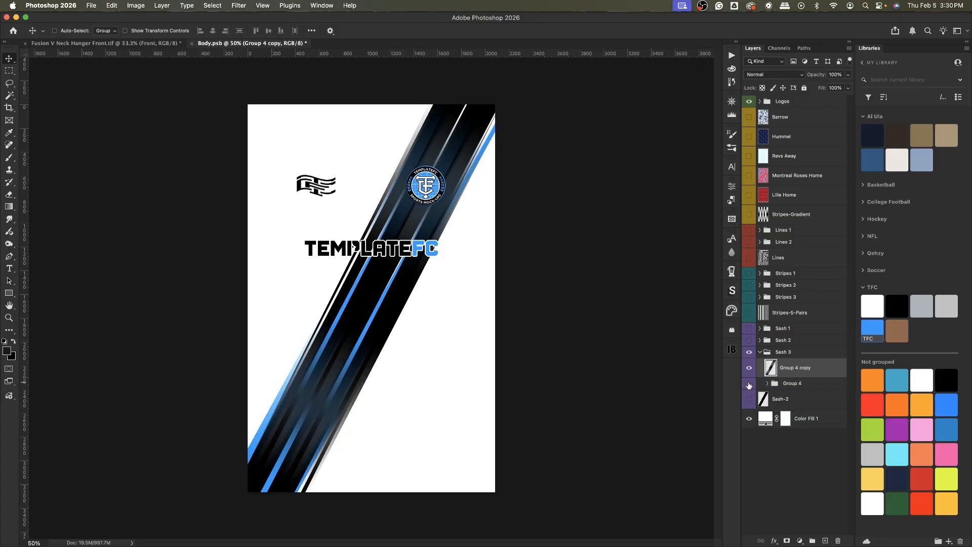
# Duplicate Sash-2 copy 3 from Group 4 to above the merged Group 4 copy and rasterize the duplicate's layer style.
pyautogui.click(767, 383)
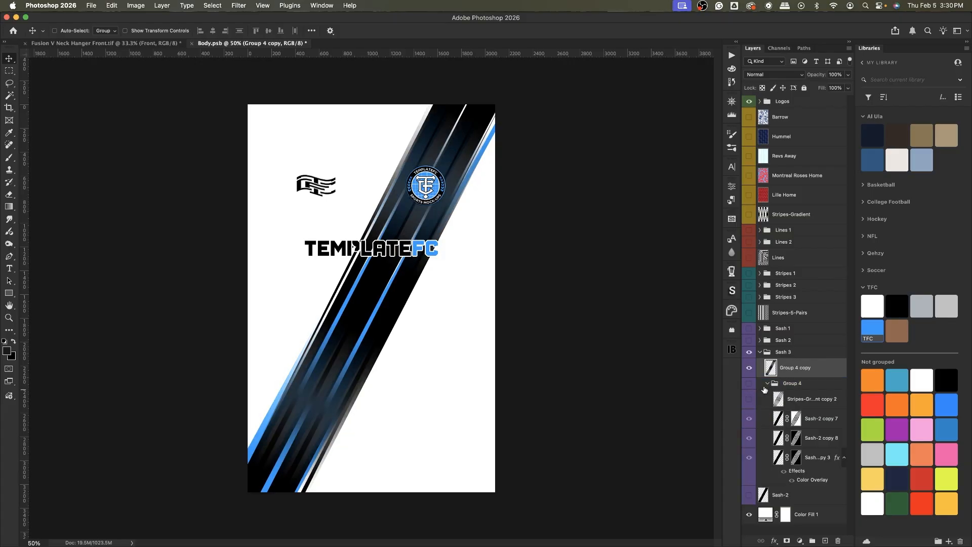
pyautogui.click(819, 465)
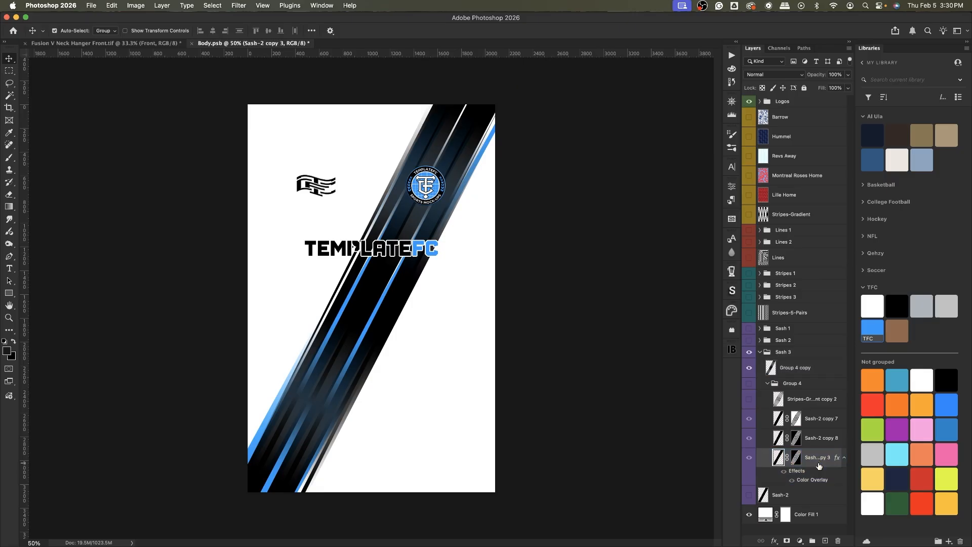
pyautogui.moveTo(817, 465); pyautogui.dragTo(794, 383)
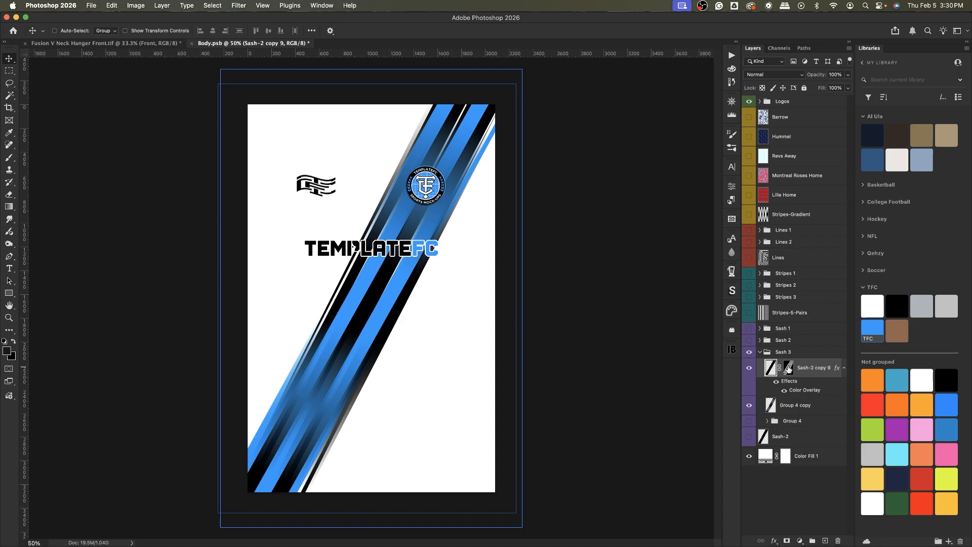
pyautogui.rightClick(800, 371)
pyautogui.click(847, 501)
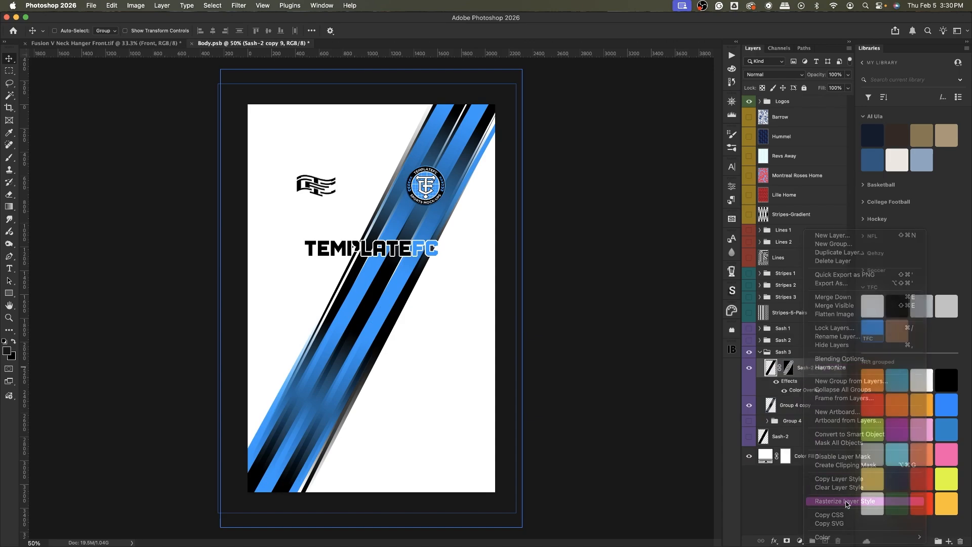
pyautogui.click(749, 368)
pyautogui.click(749, 368)
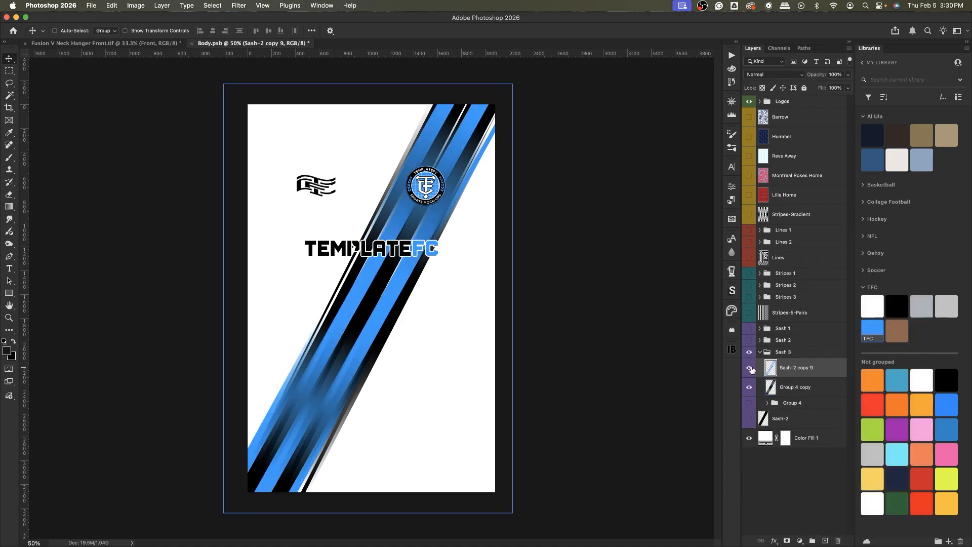
# Mask Sash-2 copy 9 with a selection of its own pixels and invert the mask.
pyautogui.keyDown('super'); pyautogui.click(771, 369); pyautogui.keyUp('super')
pyautogui.click(787, 541)
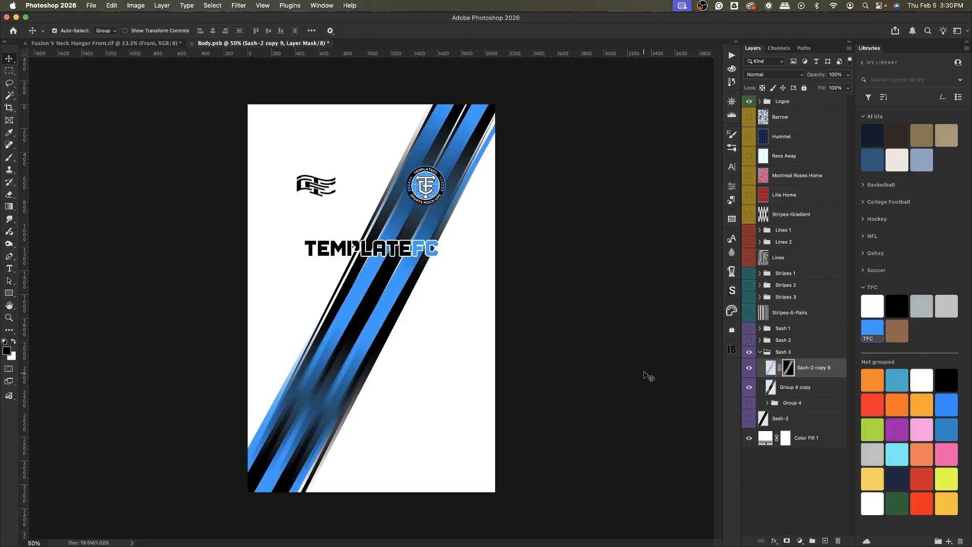
pyautogui.press('super+i')
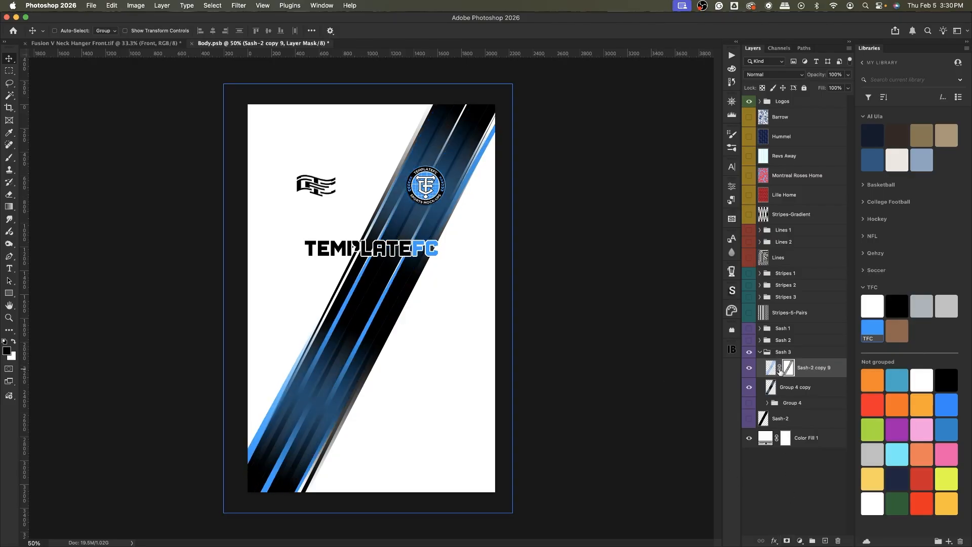
# Offset Sash-2 copy 9 and its mask slightly from each other and add a slight counterclockwise rotation.
pyautogui.keyDown('super'); pyautogui.click(400, 293); pyautogui.keyUp('super')
pyautogui.moveTo(392, 291); pyautogui.dragTo(392, 294)
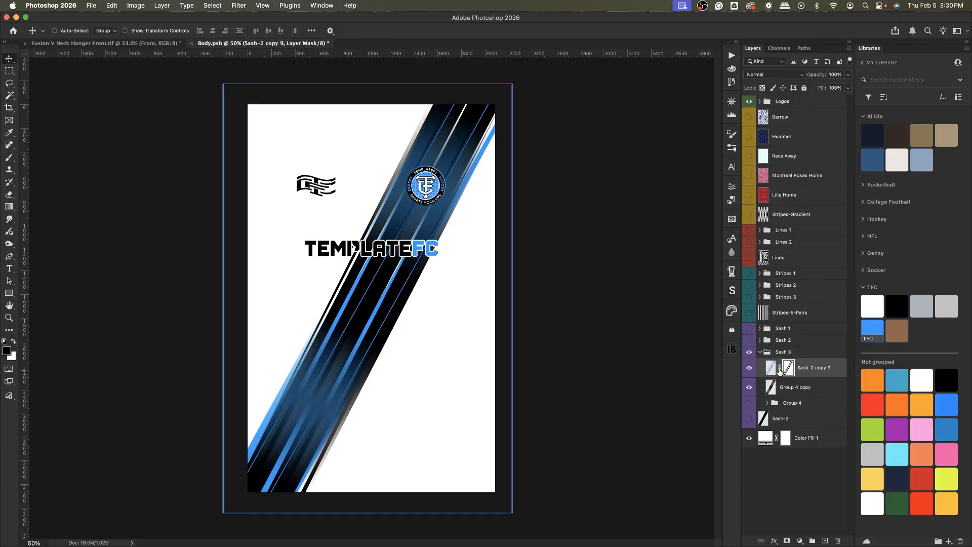
pyautogui.press('super+t')
pyautogui.moveTo(553, 282); pyautogui.dragTo(532, 273)
pyautogui.press('Return')
# Group Sash-2 copy 9 with Group 4 copy, merge a duplicate of that group, and hide the original.
pyautogui.hotkey('alt', 'shift', '[')
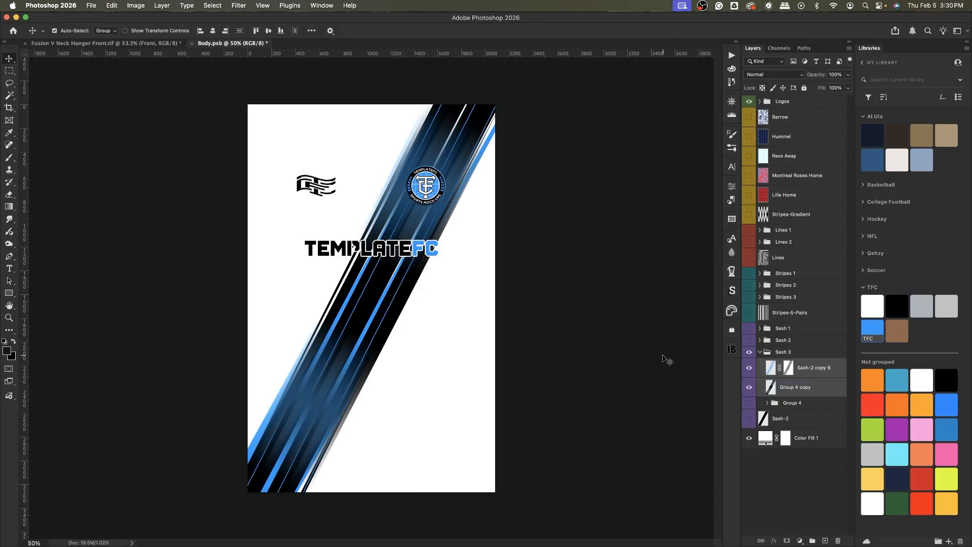
pyautogui.press('super+g')
pyautogui.press('super+j')
pyautogui.press('super+e')
pyautogui.click(749, 383)
# Mask a rectangular gap out of the merged Group 5 copy sash around the TEMPLATEFC wordmark.
pyautogui.click(8, 71)
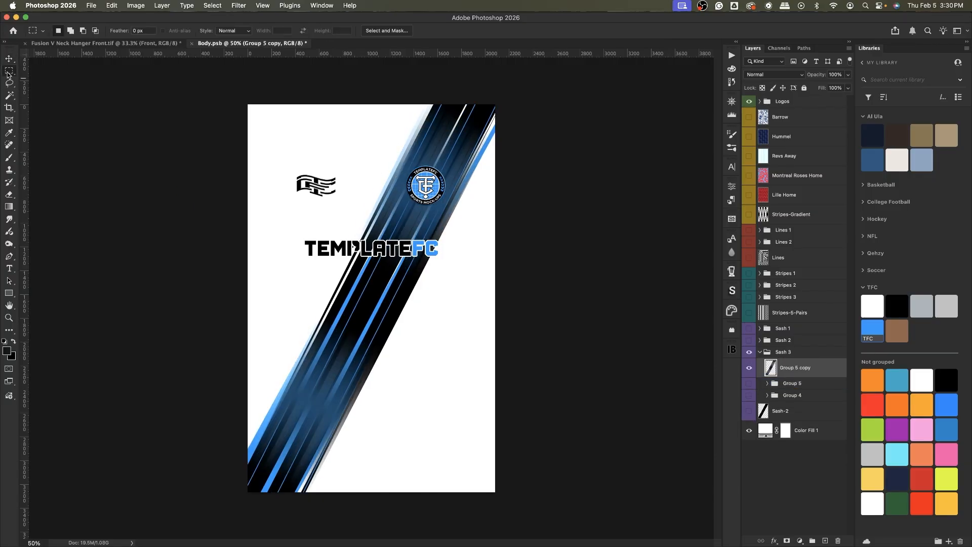
pyautogui.moveTo(290, 233); pyautogui.dragTo(446, 265)
pyautogui.click(787, 541)
pyautogui.press('super+i')
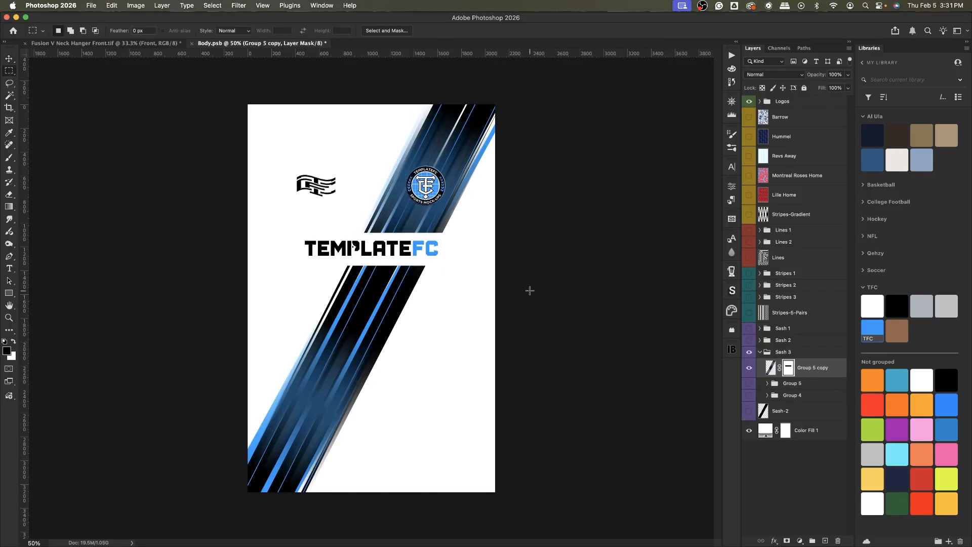
pyautogui.press('v')
pyautogui.keyDown('super'); pyautogui.click(299, 118); pyautogui.keyUp('super')
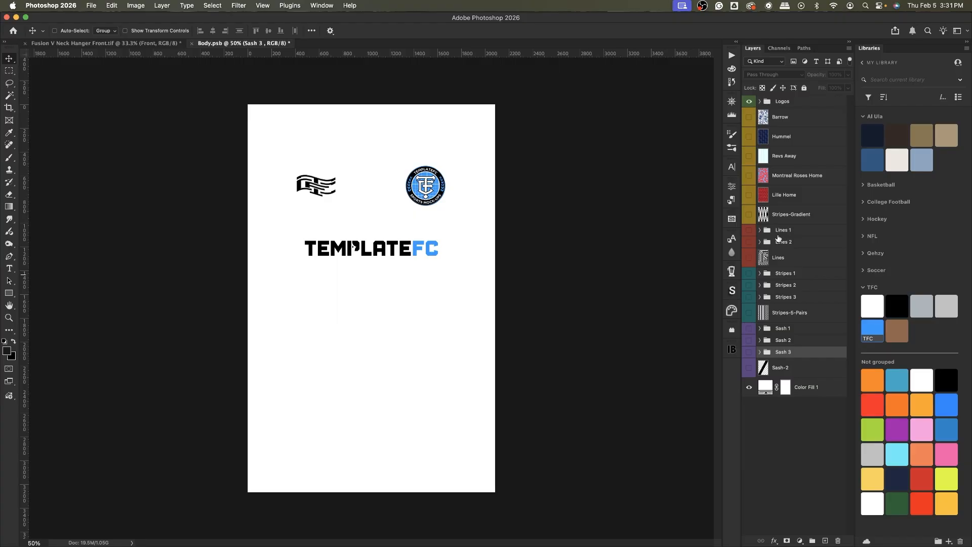
# Show and open the Stripes 1 group and make its Lille Home copy pattern layer visible.
pyautogui.click(749, 273)
pyautogui.click(760, 274)
pyautogui.click(801, 305)
pyautogui.keyDown('super'); pyautogui.click(771, 308); pyautogui.keyUp('super')
pyautogui.press('super+d')
pyautogui.click(771, 290)
pyautogui.click(749, 290)
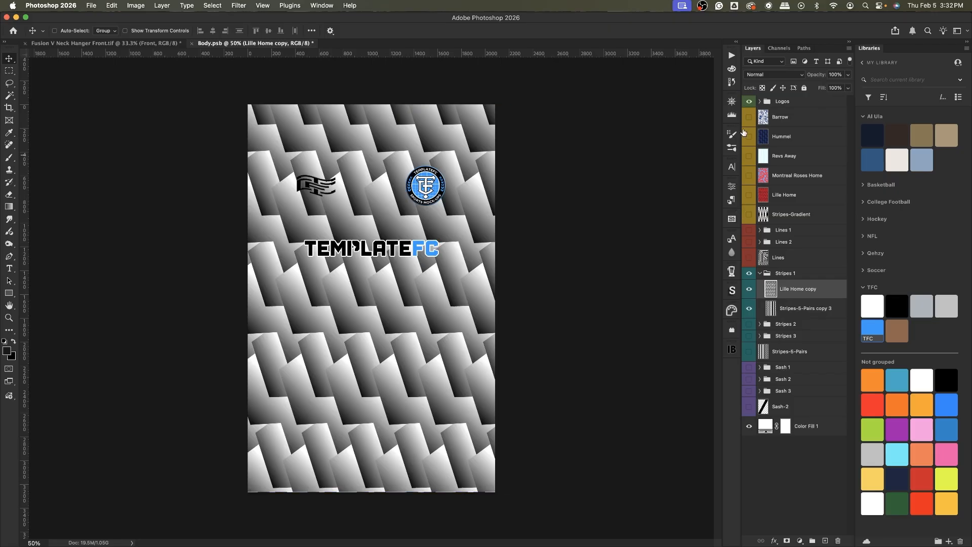
# Mask Stripes-5-Pairs copy 3 with a Color Range selection from the Lille Home copy pattern, hide the pattern and keep Logos visible.
pyautogui.click(749, 101)
pyautogui.click(212, 6)
pyautogui.click(226, 97)
pyautogui.click(360, 155)
pyautogui.press('Return')
pyautogui.click(787, 541)
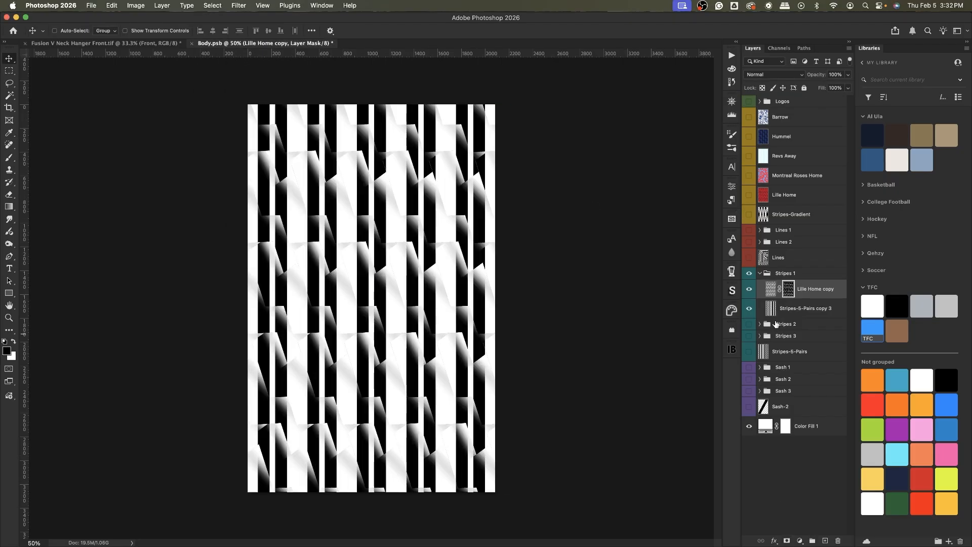
pyautogui.moveTo(789, 288); pyautogui.dragTo(789, 309)
pyautogui.click(750, 290)
pyautogui.click(749, 101)
# Duplicate the masked Stripes-5-Pairs copy 3, invert and unlink the duplicate's mask, and offset its stripes slightly sideways.
pyautogui.press('super+j')
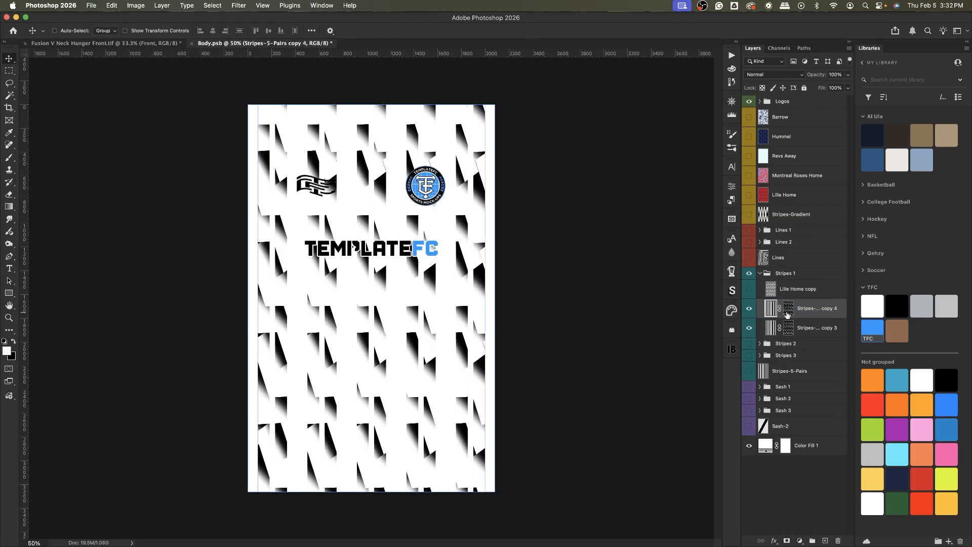
pyautogui.press('super+i')
pyautogui.click(773, 311)
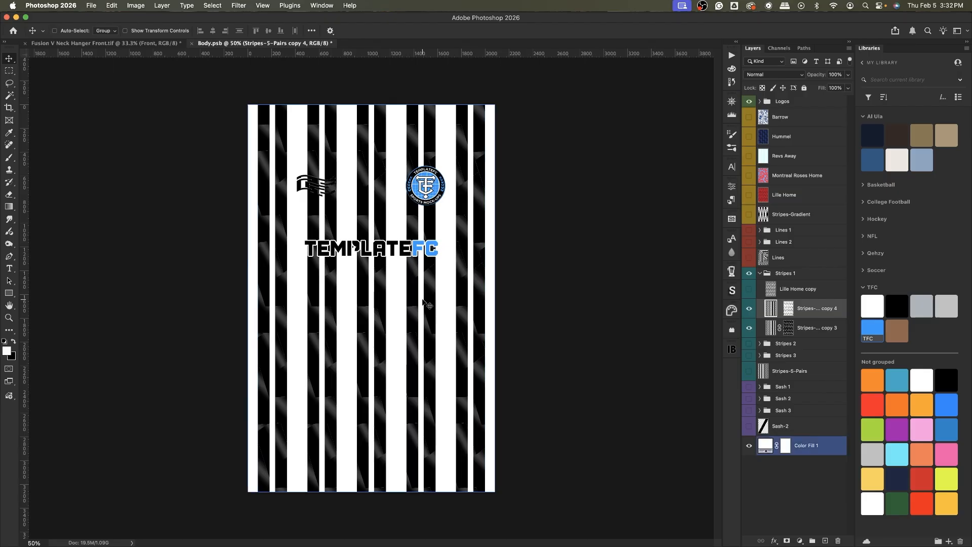
pyautogui.moveTo(427, 304); pyautogui.dragTo(554, 303)
# Group the two masked stripe layers in Stripes 1, merge a duplicate of the group, and hide the original.
pyautogui.click(805, 290)
pyautogui.keyDown('shift'); pyautogui.click(809, 325); pyautogui.keyUp('shift')
pyautogui.press('super+g')
pyautogui.press('super+j')
pyautogui.press('super+e')
pyautogui.click(749, 305)
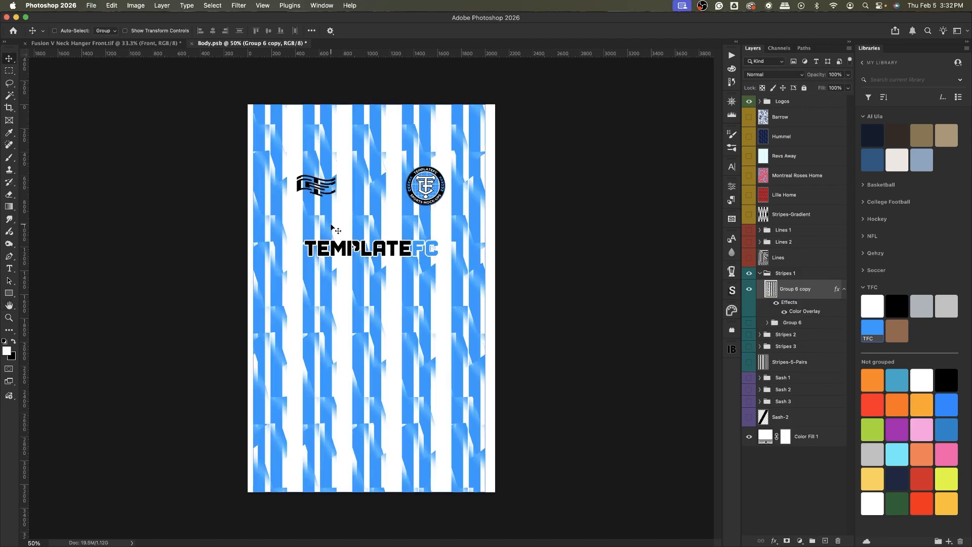
# Nudge the merged Group 6 copy stripes to the right.
pyautogui.hotkey('shift', 'Right')
pyautogui.press('super+semicolon')
pyautogui.press('Right')
pyautogui.press('Right')
pyautogui.press('Right')
pyautogui.press('Right')
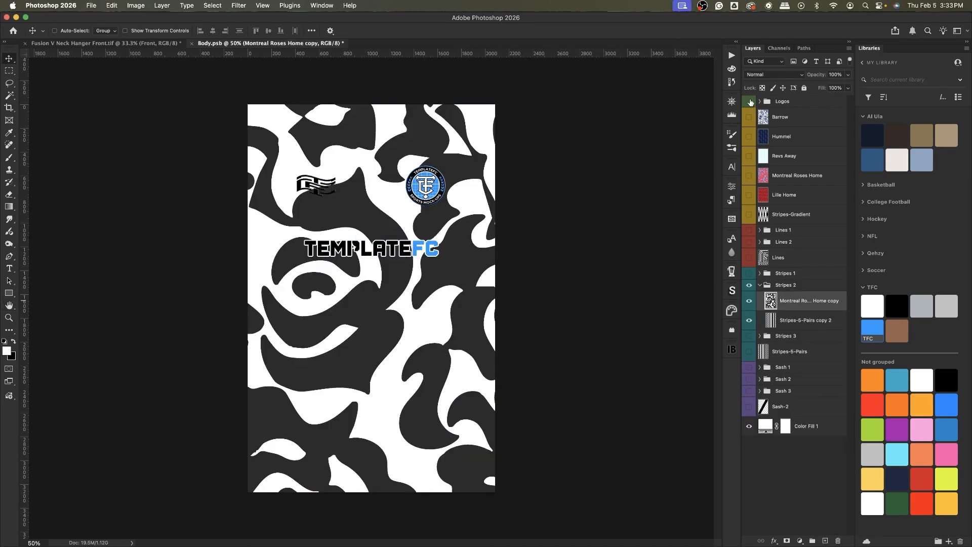
# Mask Stripes-5-Pairs copy 2 with a Color Range selection from the Montreal Roses Home copy pattern and hide the pattern.
pyautogui.click(213, 5)
pyautogui.click(246, 99)
pyautogui.click(393, 199)
pyautogui.click(643, 237)
pyautogui.click(749, 301)
pyautogui.click(810, 322)
pyautogui.click(787, 541)
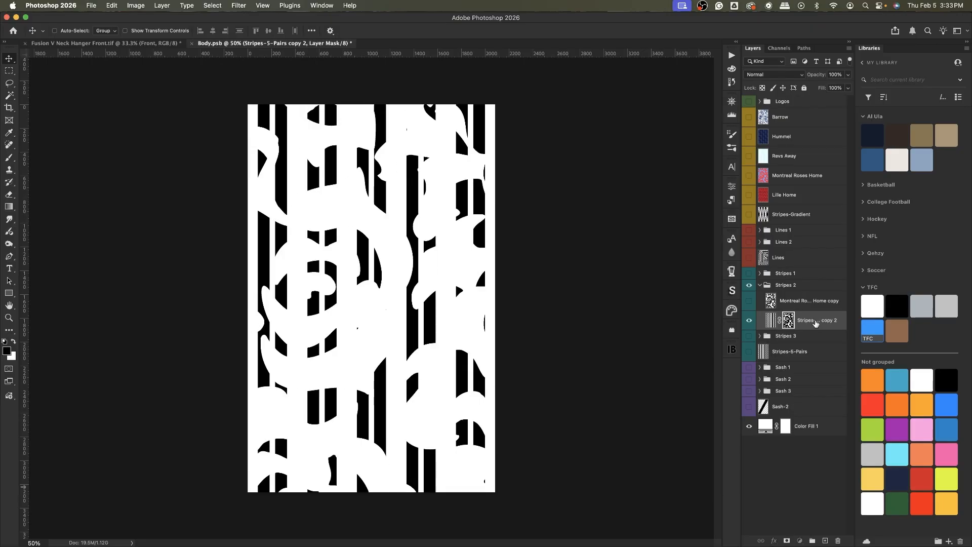
# Duplicate the masked Stripes-5-Pairs copy 2 and offset the duplicate's stripes slightly to the left.
pyautogui.press('super+j')
pyautogui.click(790, 322)
pyautogui.click(770, 320)
pyautogui.moveTo(498, 302); pyautogui.dragTo(575, 269)
# Duplicate the offset stripes, then give Stripes-5-Pairs copy 5 a blue Color Overlay and rasterize its layer style.
pyautogui.press('super+j')
pyautogui.doubleClick(841, 339)
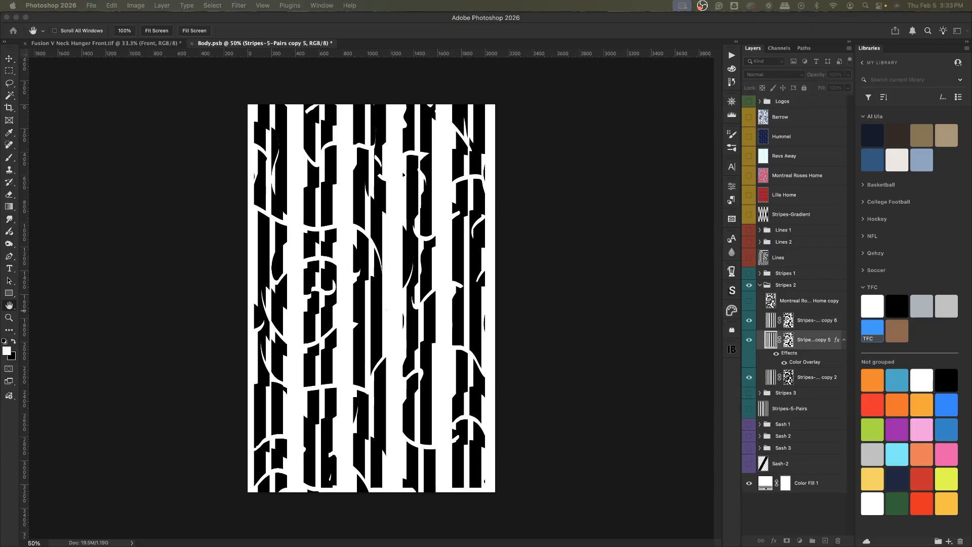
pyautogui.press('Return')
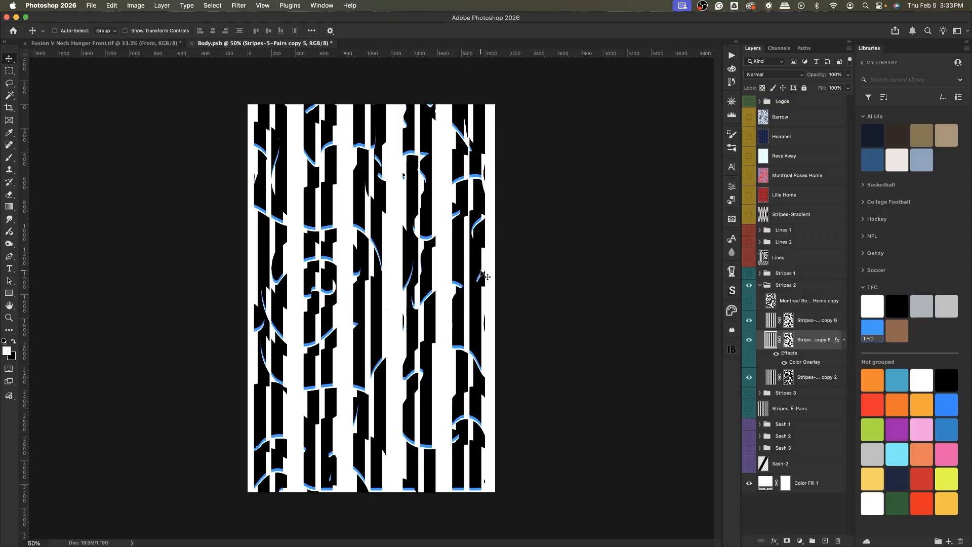
pyautogui.rightClick(809, 343)
pyautogui.click(836, 501)
# Mask Stripes-5-Pairs copy 5 with an inverted, unlinked selection of its own pixels, and show the Logos group.
pyautogui.keyDown('super'); pyautogui.click(772, 343); pyautogui.keyUp('super')
pyautogui.click(787, 541)
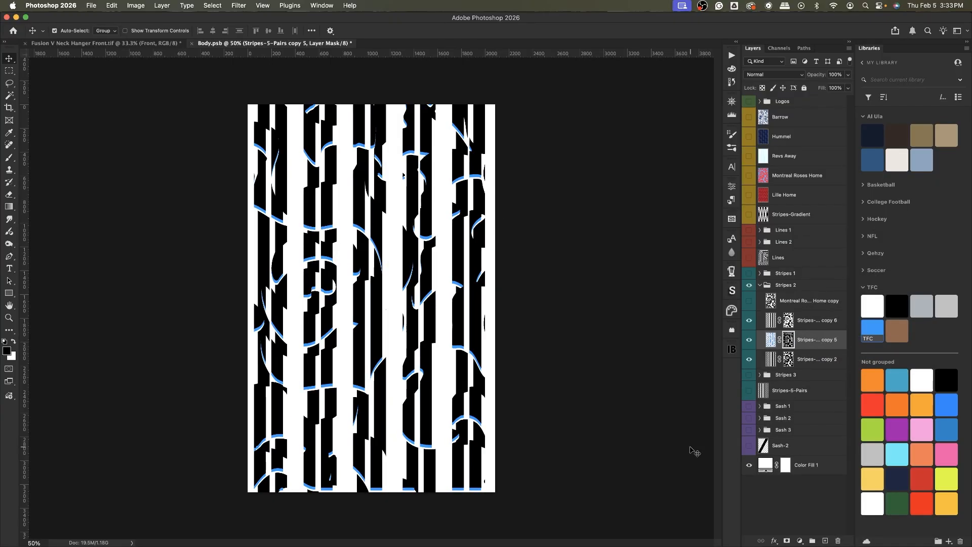
pyautogui.press('super+i')
pyautogui.click(780, 340)
pyautogui.click(808, 327)
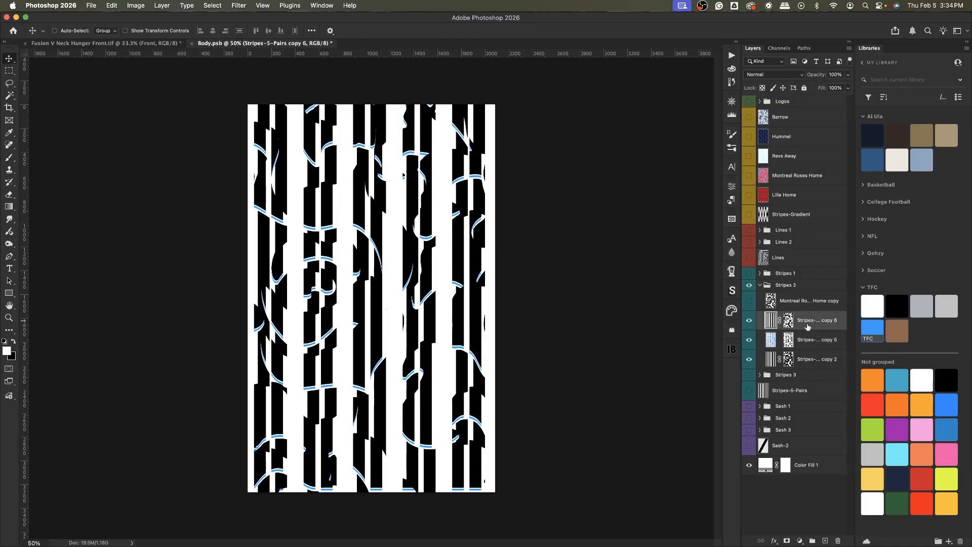
pyautogui.click(748, 101)
# Try an opacity of 15% on Stripes-5-Pairs copy 6 and copy 2 together.
pyautogui.keyDown('super'); pyautogui.click(816, 359); pyautogui.keyUp('super')
pyautogui.click(836, 74)
pyautogui.write('15')
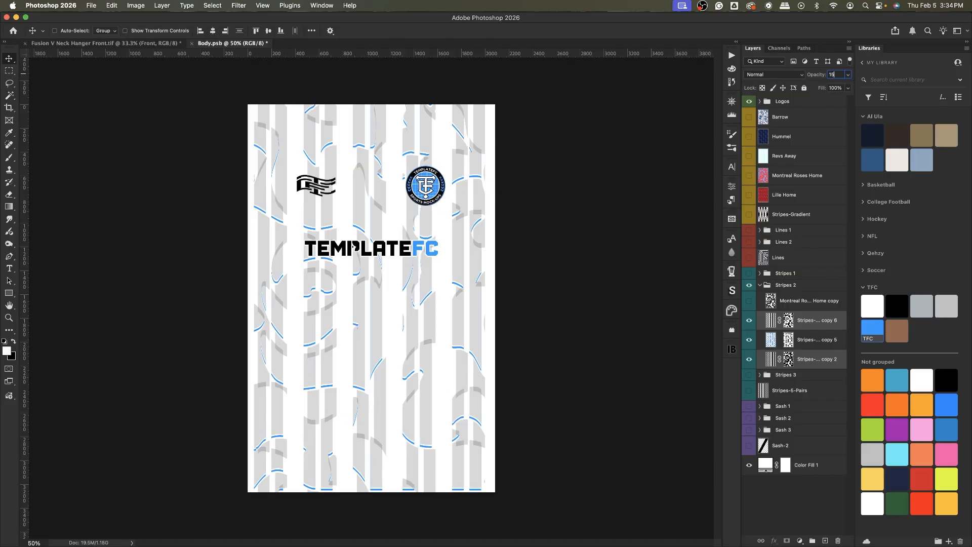
pyautogui.press('Escape')
# Place Stripes-5-Pairs copy 5 below the other masked stripes, and group copies 6 and 2 with a blue Color Overlay.
pyautogui.moveTo(810, 340); pyautogui.dragTo(831, 367)
pyautogui.click(842, 326)
pyautogui.keyDown('shift'); pyautogui.click(838, 340); pyautogui.keyUp('shift')
pyautogui.press('super+g')
pyautogui.doubleClick(831, 320)
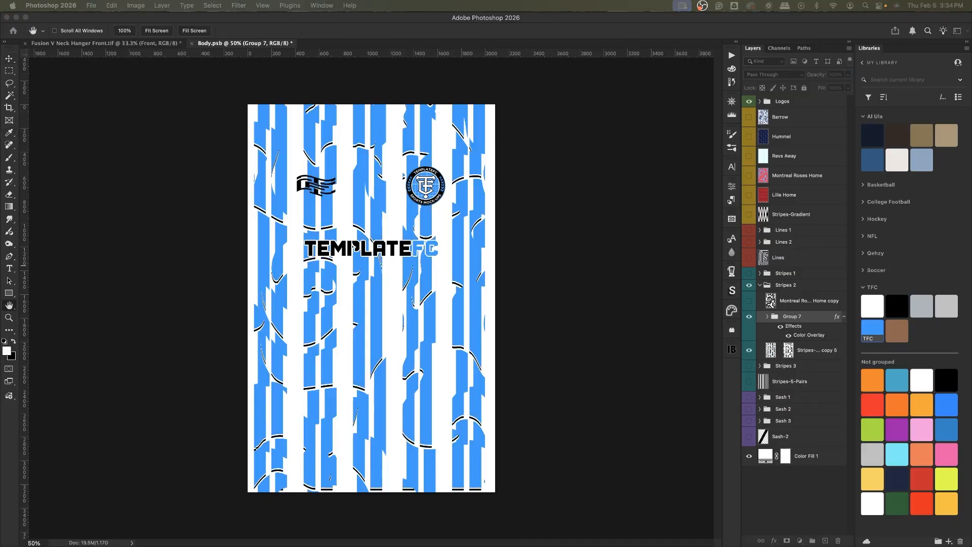
pyautogui.press('Return')
pyautogui.click(760, 286)
pyautogui.press('super+t')
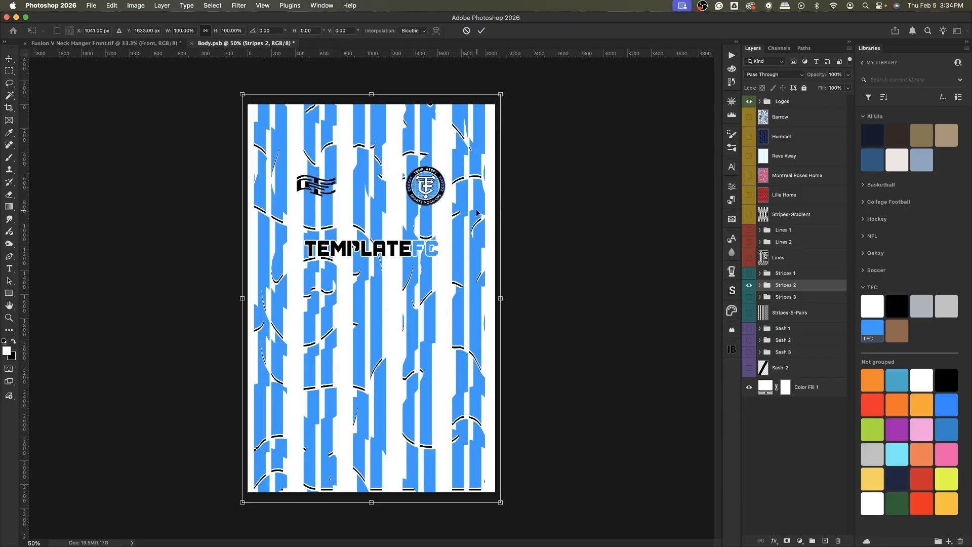
pyautogui.press('Escape')
pyautogui.click(760, 285)
# Stretch Group 7 and Stripes-5-Pairs copy 5 together vertically to about 101% height.
pyautogui.click(791, 317)
pyautogui.keyDown('shift'); pyautogui.click(815, 350); pyautogui.keyUp('shift')
pyautogui.press('super+t')
pyautogui.moveTo(370, 492); pyautogui.dragTo(370, 497)
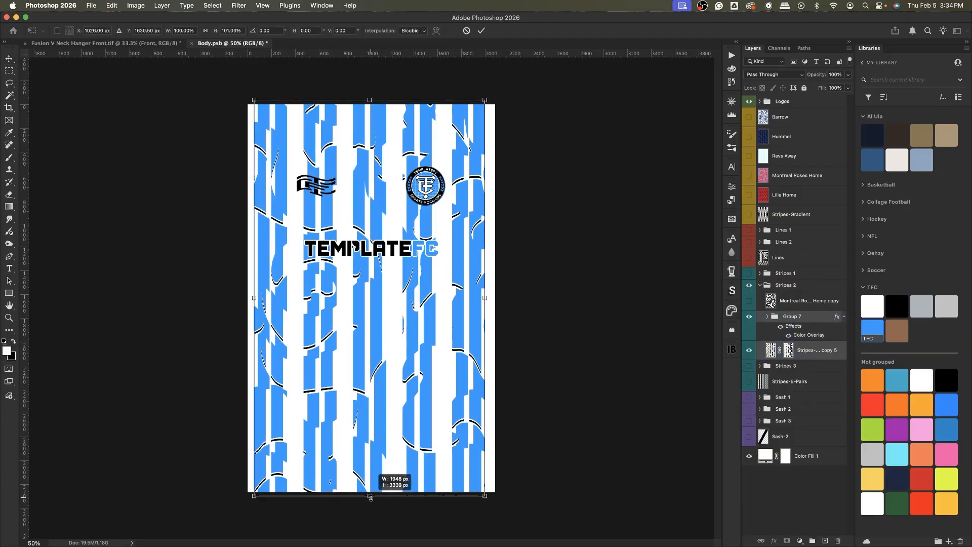
pyautogui.press('Return')
# Hide Stripes 2 and the Logos, and show the Revs Away copy pattern in the Stripes 3 group.
pyautogui.click(750, 285)
pyautogui.click(760, 286)
pyautogui.click(750, 313)
pyautogui.click(749, 102)
pyautogui.click(798, 313)
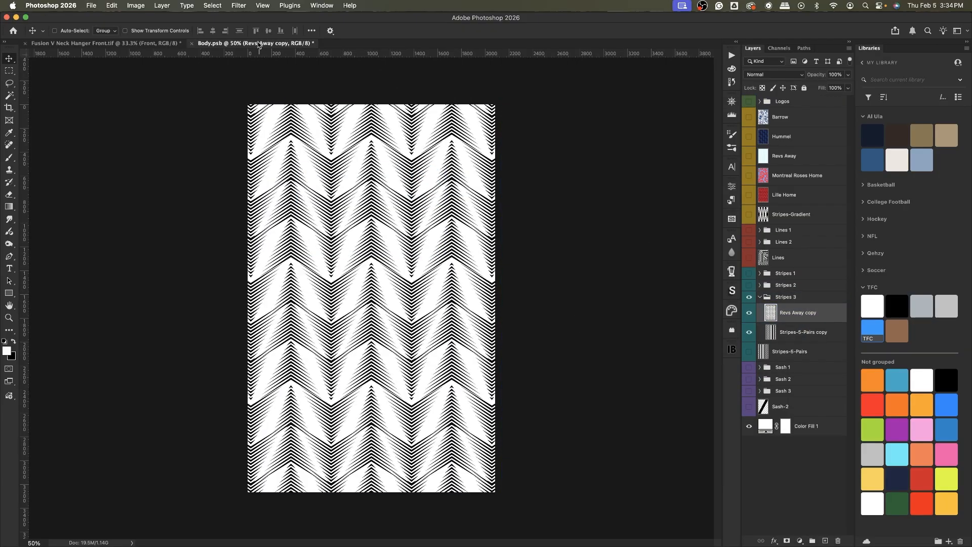
# Mask Stripes-5-Pairs copy with a Color Range selection from the Revs Away copy pattern, hide the pattern and show Logos again.
pyautogui.click(212, 5)
pyautogui.click(223, 103)
pyautogui.press('Return')
pyautogui.click(750, 313)
pyautogui.click(803, 332)
pyautogui.click(787, 541)
pyautogui.click(750, 102)
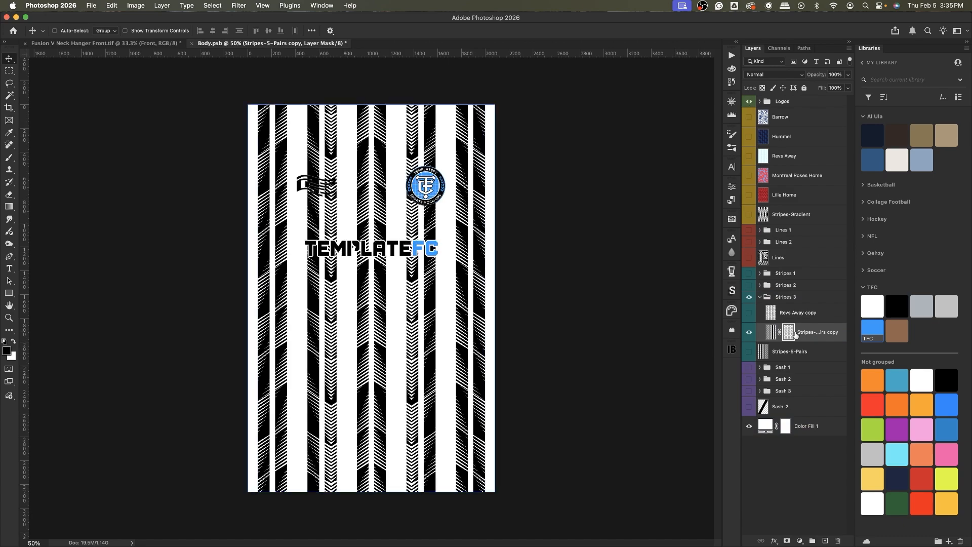
# Duplicate the masked stripes in Stripes 3, then invert and unlink the duplicate's mask.
pyautogui.press('super+j')
pyautogui.press('super+i')
pyautogui.click(779, 333)
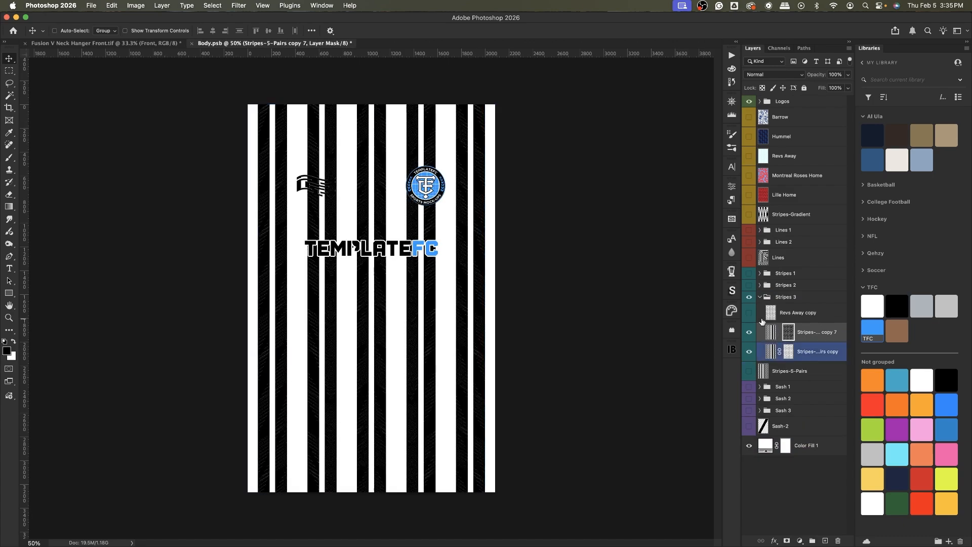
# Shift the stripes of Stripes-5-Pairs copy 7 slightly left and widen them slightly, independent of their mask.
pyautogui.click(771, 332)
pyautogui.press('super+t')
pyautogui.moveTo(327, 279); pyautogui.dragTo(322, 279)
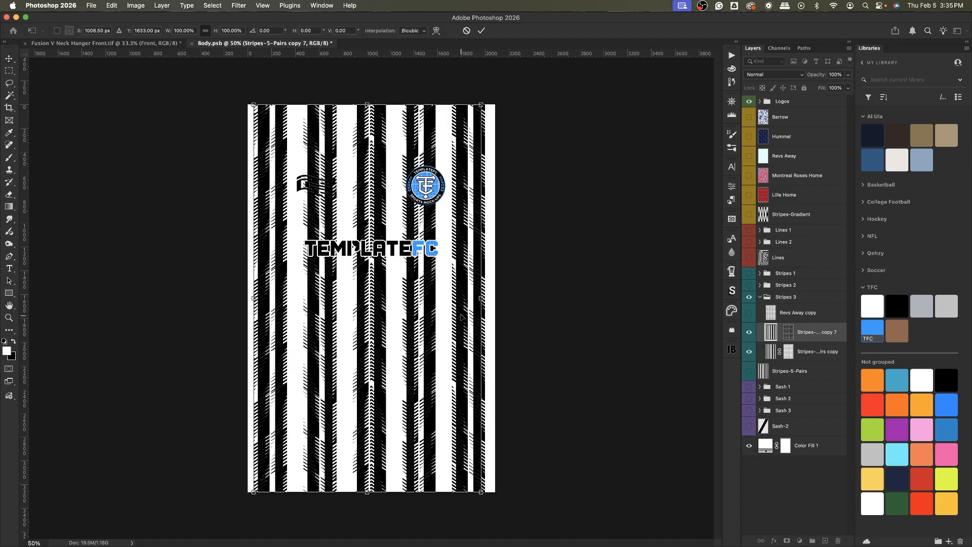
pyautogui.moveTo(481, 299); pyautogui.dragTo(490, 299)
pyautogui.press('Return')
# Try an opacity of 15% on both masked stripe layers in Stripes 3.
pyautogui.keyDown('shift'); pyautogui.click(814, 356); pyautogui.keyUp('shift')
pyautogui.press('2')
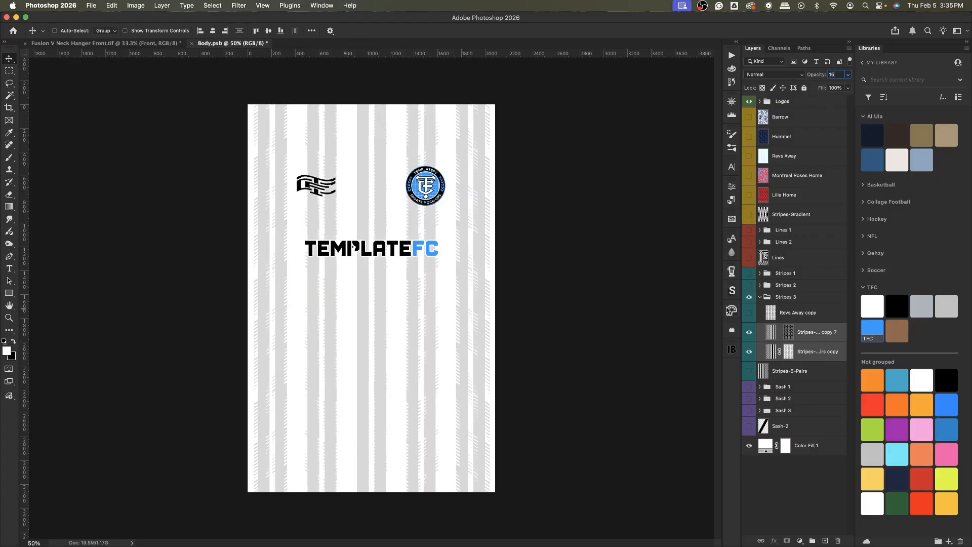
pyautogui.press('super+z')
# Group the two masked stripe layers in Stripes 3.
pyautogui.keyDown('super'); pyautogui.click(815, 356); pyautogui.keyUp('super')
pyautogui.keyDown('shift'); pyautogui.click(815, 356); pyautogui.keyUp('shift')
pyautogui.press('super+g')
# Try merging a duplicate of Group 8, then delete the merged layer and show the original group.
pyautogui.press('super+j')
pyautogui.press('super+e')
pyautogui.click(750, 348)
pyautogui.press('2')
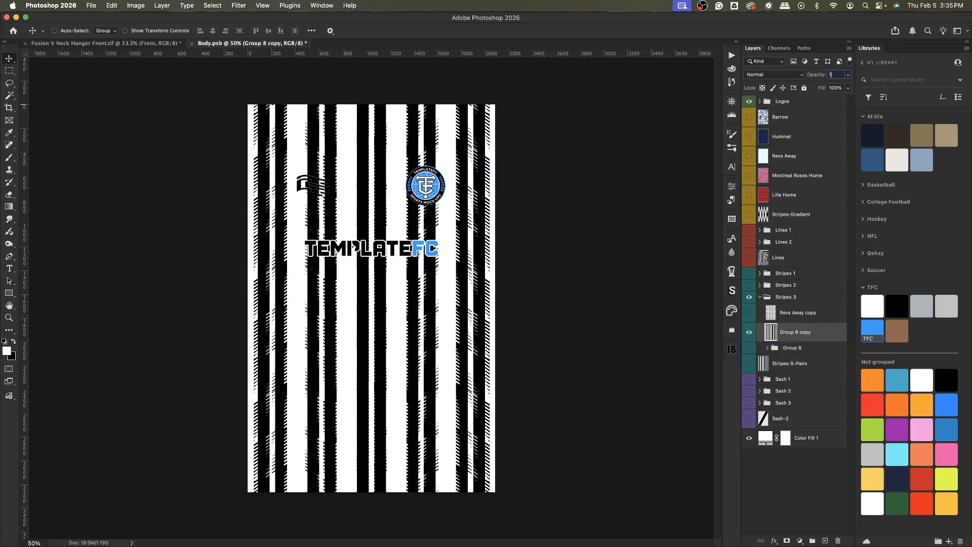
pyautogui.press('Delete')
pyautogui.click(749, 328)
# Merge a duplicate of Group 8, hide the original group, and set the merged layer to 15% opacity.
pyautogui.click(767, 329)
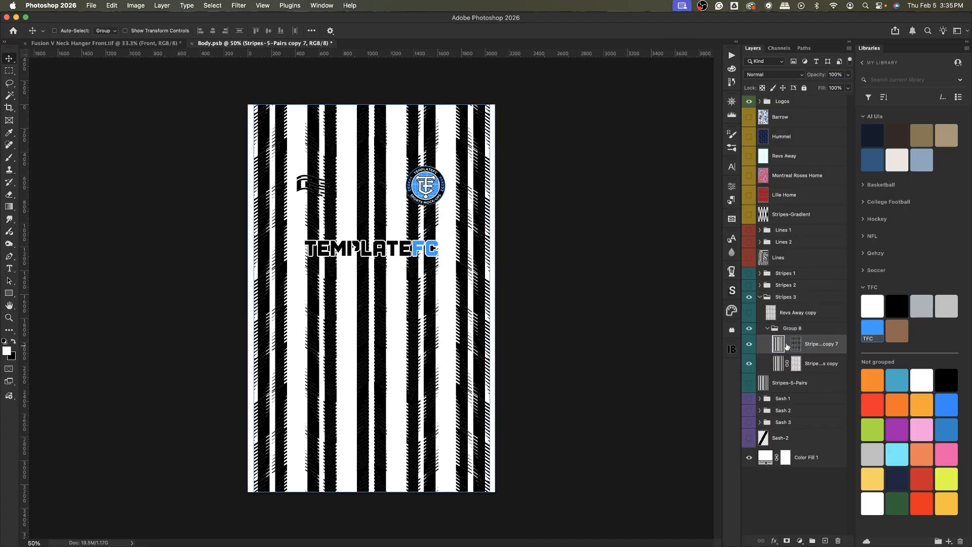
pyautogui.click(767, 329)
pyautogui.press('super+j')
pyautogui.press('super+e')
pyautogui.click(750, 348)
pyautogui.press('2')
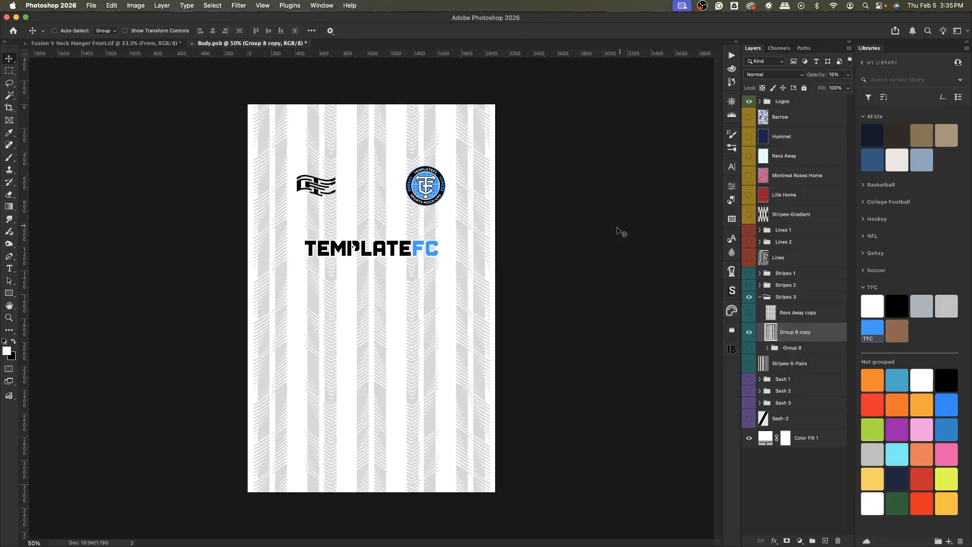
# Hide Stripes 3 and the Logos, and open Lines 1 with its Hummel copy 2 pattern visible and selected.
pyautogui.click(759, 298)
pyautogui.click(749, 298)
pyautogui.click(749, 230)
pyautogui.click(760, 230)
pyautogui.click(750, 101)
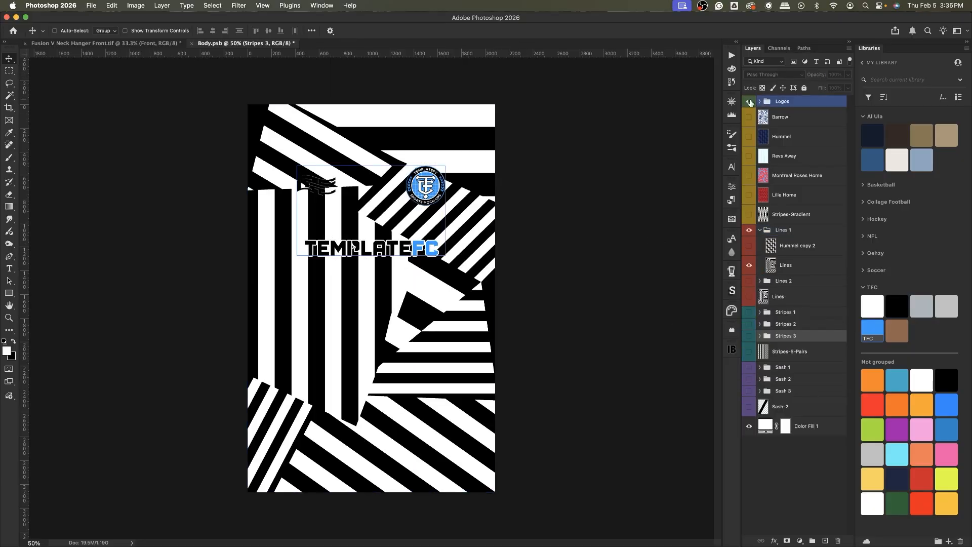
pyautogui.click(750, 245)
pyautogui.click(797, 246)
# Mask the Lines layer with a Color Range selection from Hummel copy 2, hide the pattern and show Logos again.
pyautogui.click(212, 6)
pyautogui.click(226, 97)
pyautogui.press('Return')
pyautogui.click(749, 246)
pyautogui.click(798, 274)
pyautogui.click(787, 541)
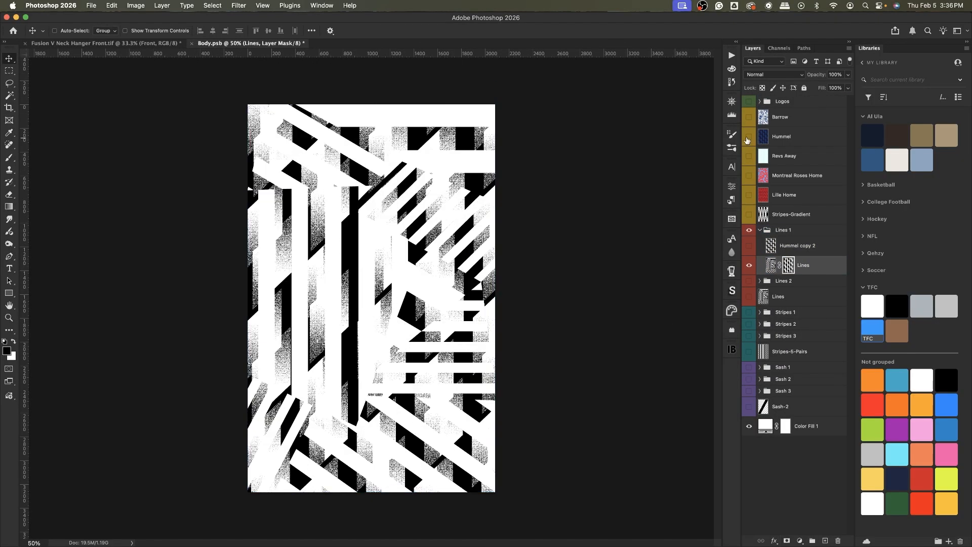
pyautogui.click(750, 102)
# Duplicate the masked Lines layer in Lines 1, then unlink and invert the duplicate's mask.
pyautogui.click(803, 267)
pyautogui.press('super+j')
pyautogui.click(780, 265)
pyautogui.click(788, 265)
pyautogui.press('super+i')
# Stretch the duplicated lines artwork slightly wider, independent of its mask.
pyautogui.press('super+2')
pyautogui.press('super+t')
pyautogui.moveTo(495, 292); pyautogui.dragTo(512, 291)
pyautogui.press('Return')
# Group the two masked Lines layers, merge a duplicate at 15% opacity, and hide the original Group 9.
pyautogui.keyDown('shift'); pyautogui.click(807, 285); pyautogui.keyUp('shift')
pyautogui.press('super+g')
pyautogui.press('super+j')
pyautogui.press('super+e')
pyautogui.click(749, 281)
pyautogui.click(835, 74)
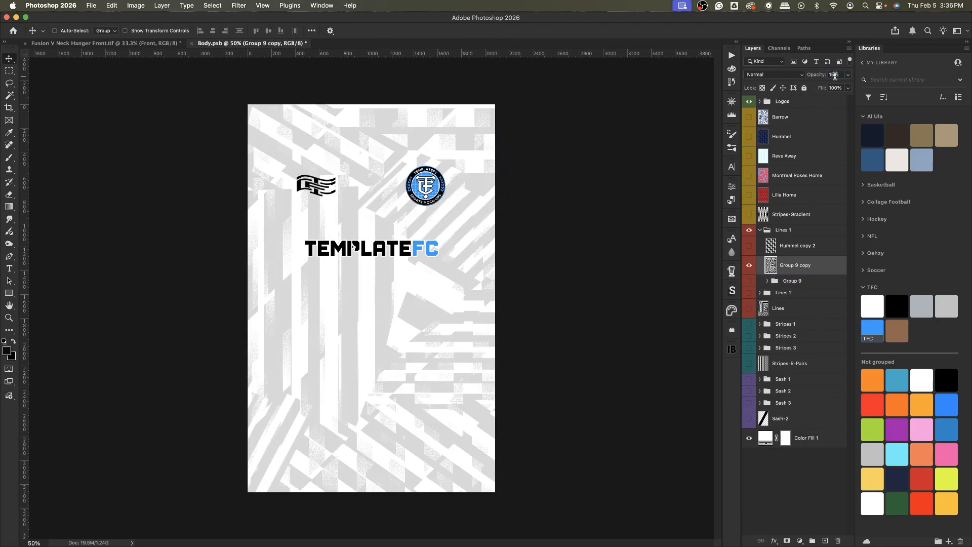
# Close and hide the Lines 1 group, and show and open Lines 2.
pyautogui.click(760, 230)
pyautogui.click(750, 230)
pyautogui.click(749, 242)
pyautogui.click(760, 242)
# Mask the Lines copy layer with a selection of the Barrow copy 2 pattern's pixels.
pyautogui.keyDown('super'); pyautogui.click(772, 257); pyautogui.keyUp('super')
pyautogui.click(787, 277)
pyautogui.click(787, 541)
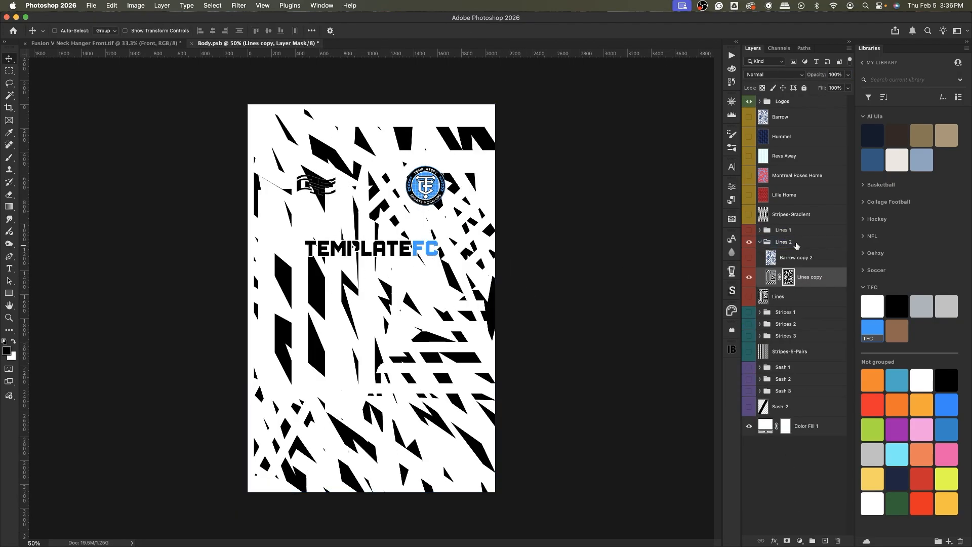
# Duplicate the masked Lines copy, invert the duplicate's mask, and offset its artwork slightly up and to the left.
pyautogui.press('super+j')
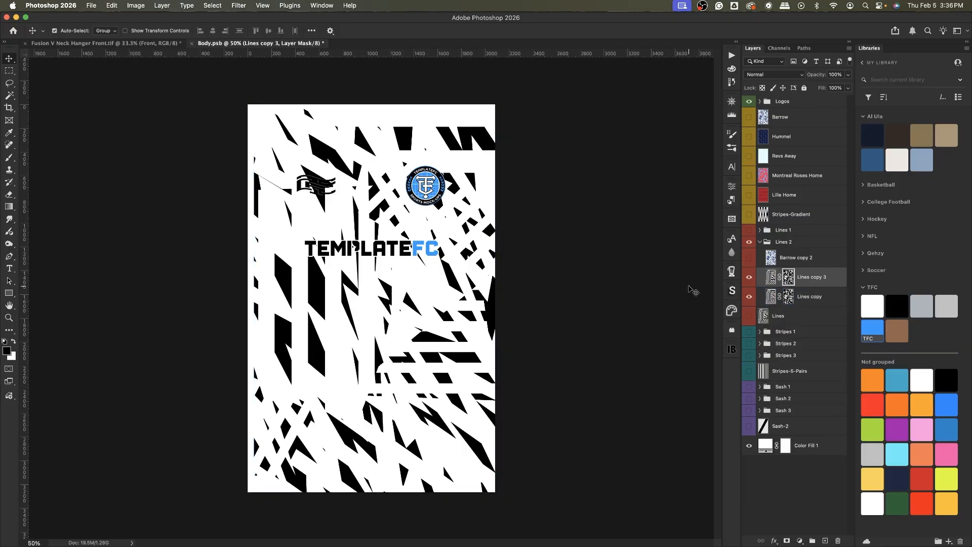
pyautogui.press('super+i')
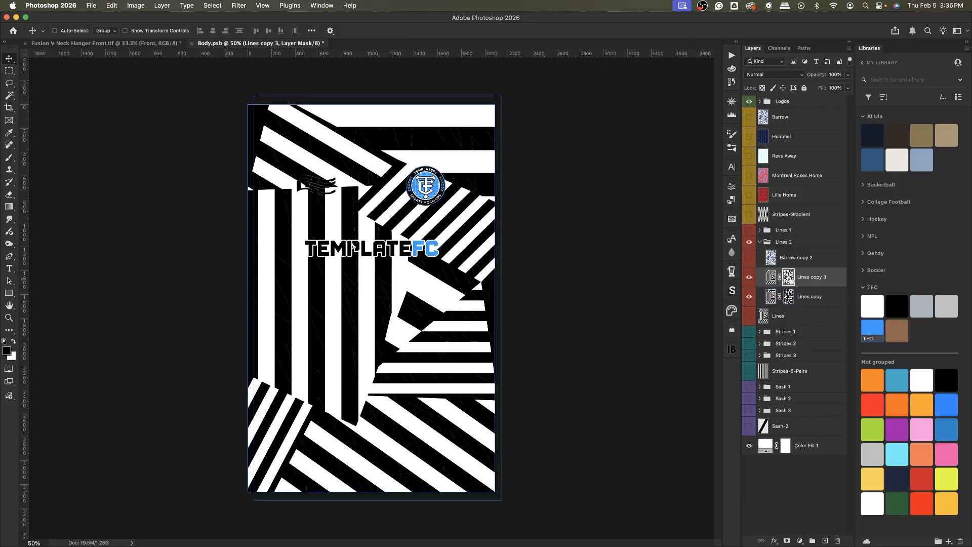
pyautogui.click(770, 277)
pyautogui.moveTo(417, 247); pyautogui.dragTo(419, 237)
pyautogui.press('space')
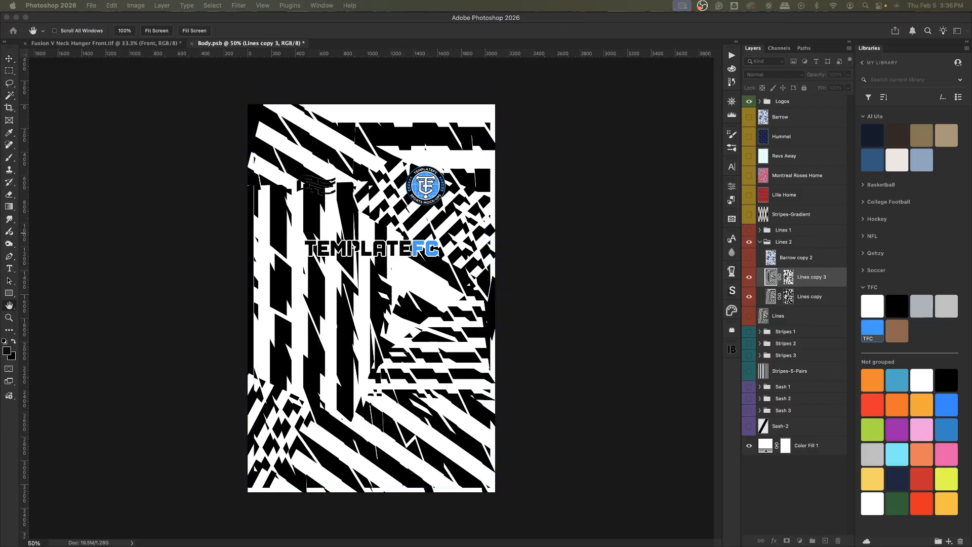
# Add a blue Color Overlay to Lines copy 3.
pyautogui.moveTo(0, 191); pyautogui.dragTo(436, 240)
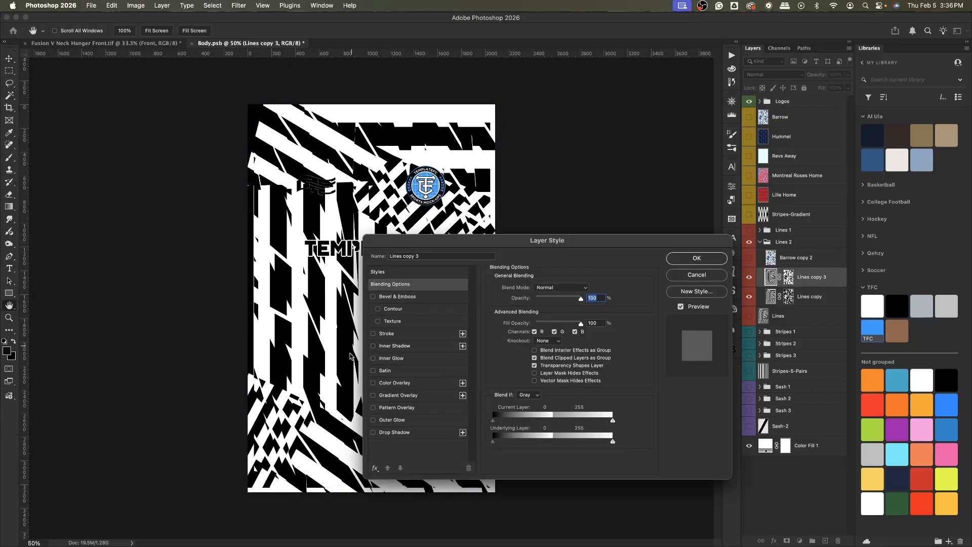
pyautogui.click(401, 385)
pyautogui.click(690, 259)
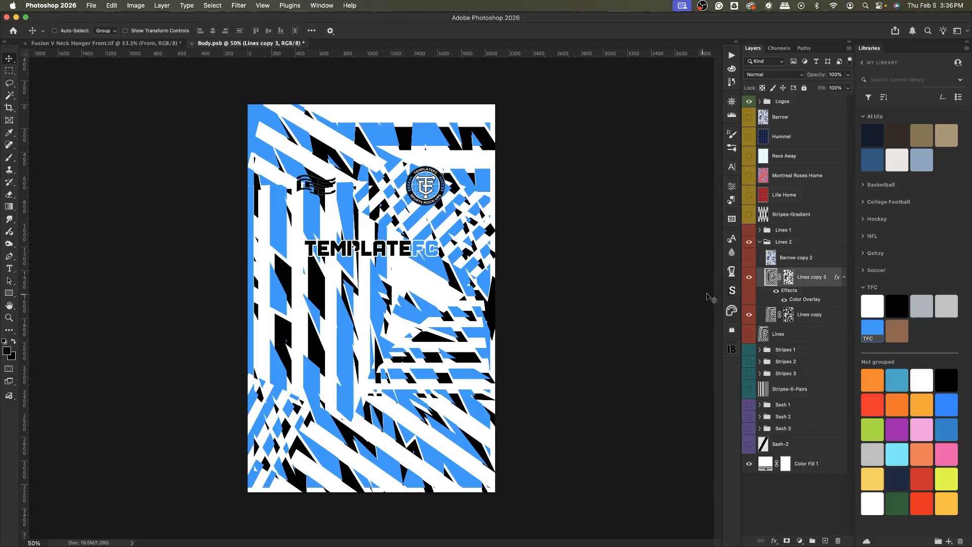
# Move the Color Overlay effect from Lines copy 3 to Lines copy, and set Lines copy 3 to 15% opacity.
pyautogui.moveTo(775, 288); pyautogui.dragTo(805, 320)
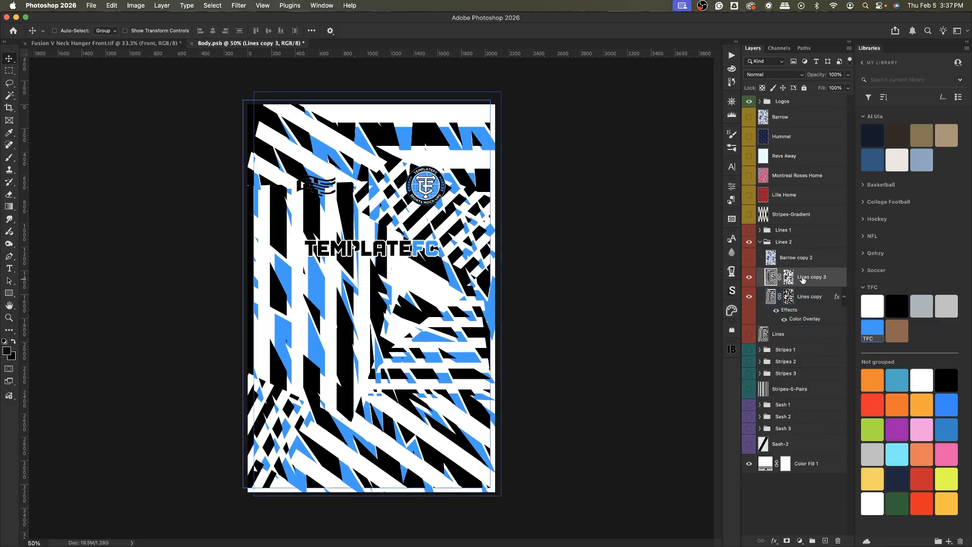
pyautogui.click(836, 75)
pyautogui.write('15')
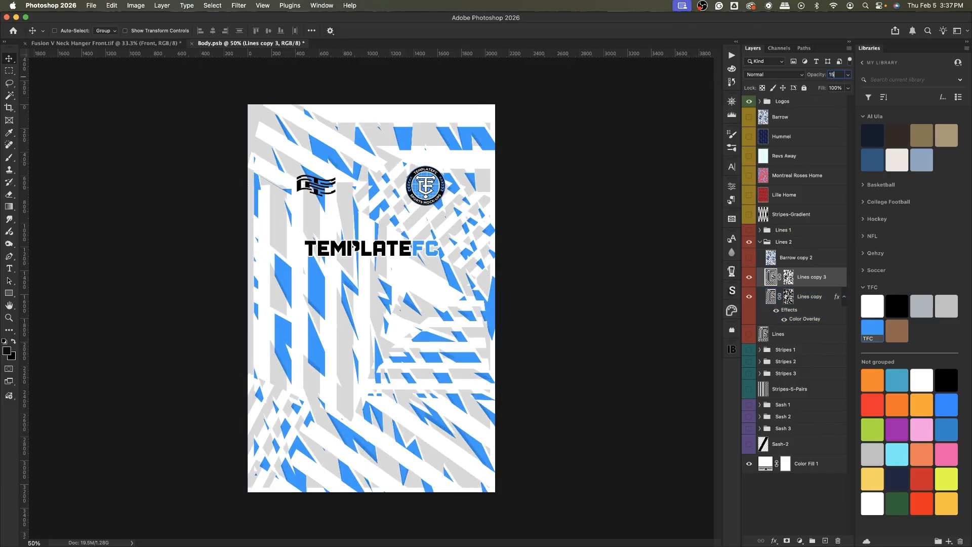
# Group the Barrow copy 2, Lines copy 3 and Lines copy layers inside the Lines 2 group.
pyautogui.keyDown('shift'); pyautogui.click(814, 297); pyautogui.keyUp('shift')
pyautogui.click(795, 265)
pyautogui.keyDown('shift'); pyautogui.click(811, 305); pyautogui.keyUp('shift')
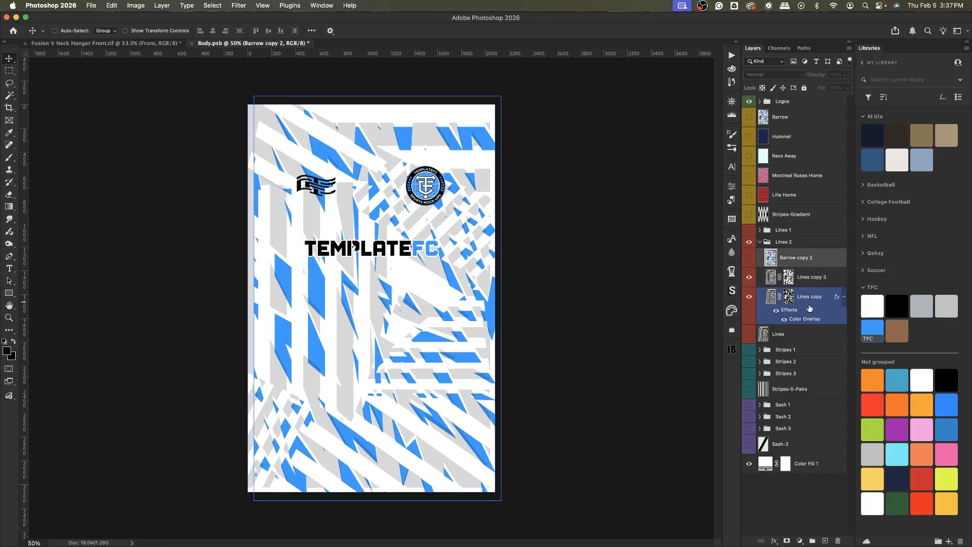
pyautogui.press('super+g')
# Duplicate the new group, merge the duplicate into a single layer, and keep the original group hidden beneath it.
pyautogui.press('super+j')
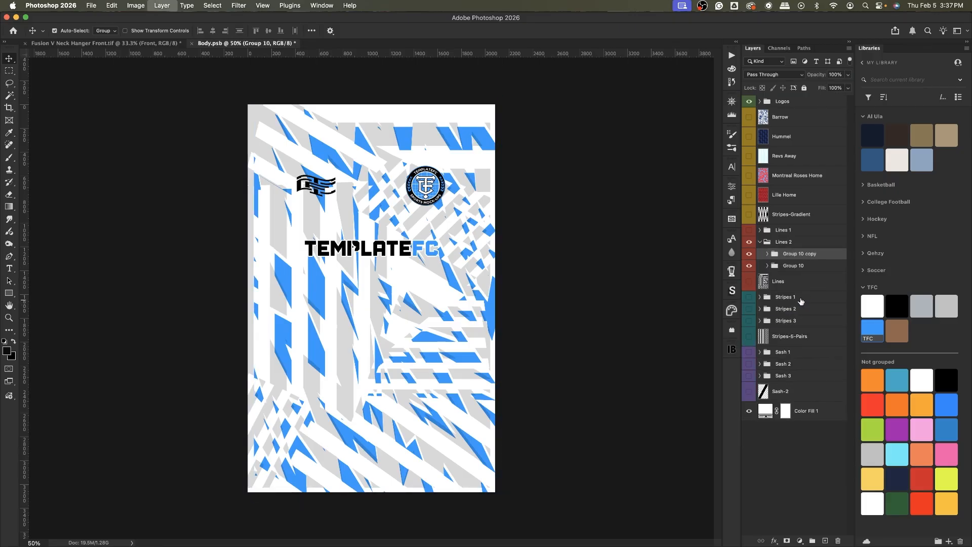
pyautogui.press('super+e')
pyautogui.click(749, 274)
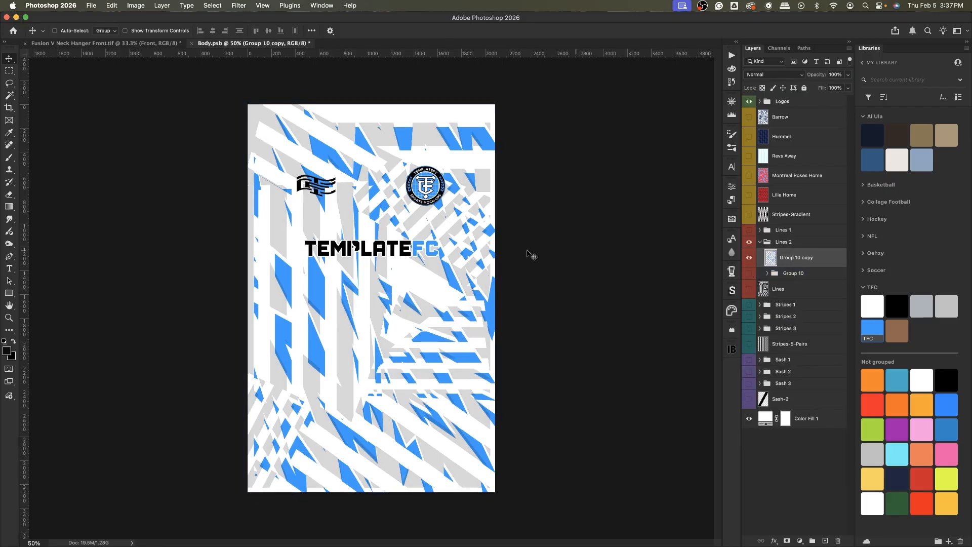
# Distort the merged Group 10 copy artwork by pulling its upper-right and lower-left corners diagonally outward beyond the canvas.
pyautogui.press('super+minus')
pyautogui.press('super+minus')
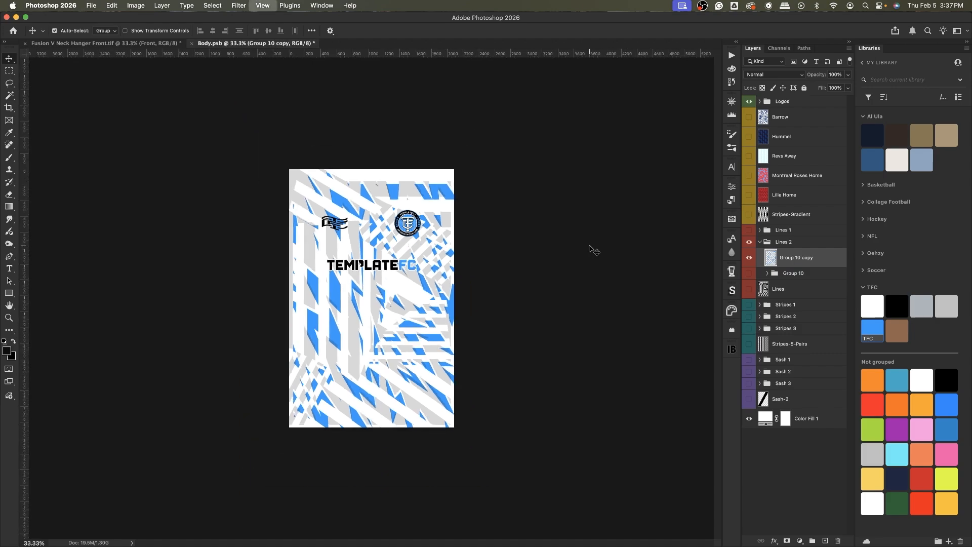
pyautogui.keyDown('super'); pyautogui.click(432, 234); pyautogui.keyUp('super')
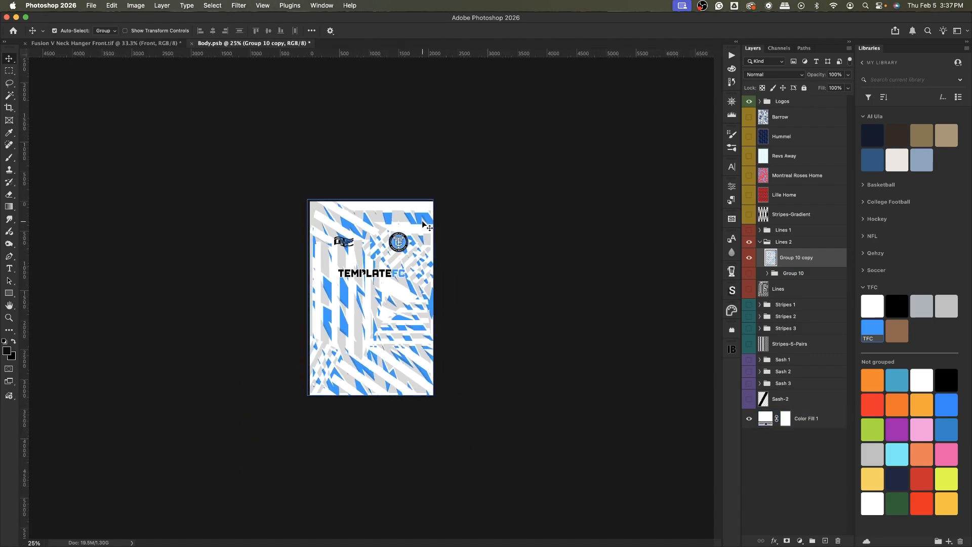
pyautogui.press('super+t')
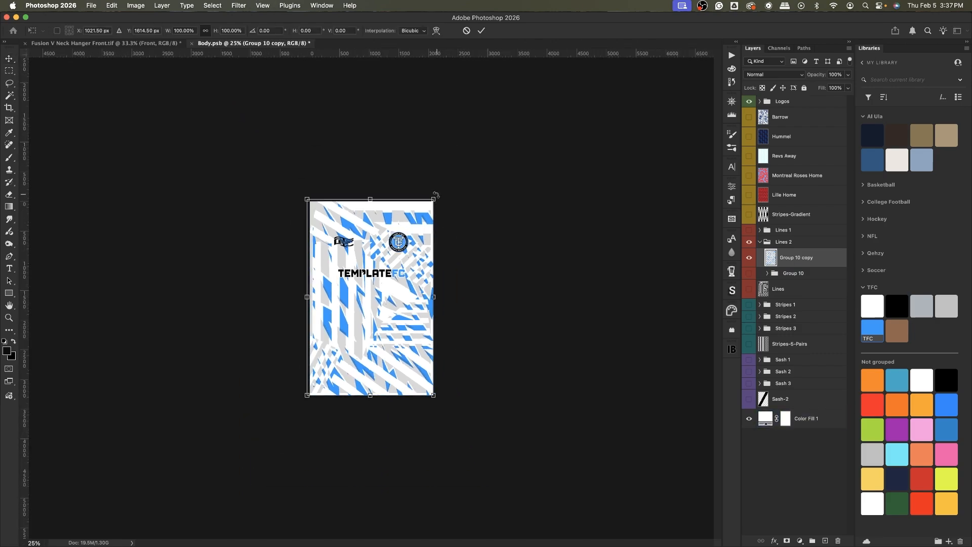
pyautogui.moveTo(433, 199); pyautogui.dragTo(487, 159)
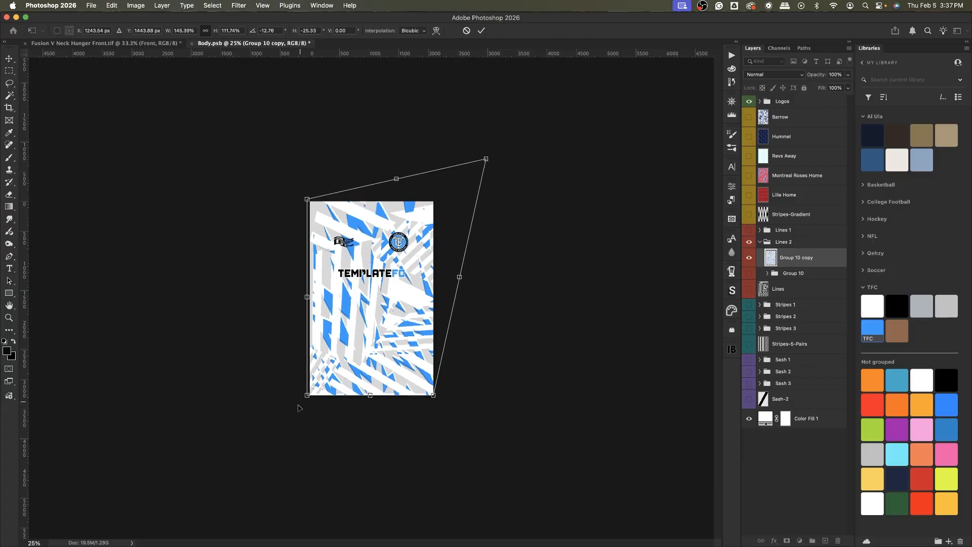
pyautogui.moveTo(308, 394); pyautogui.dragTo(269, 424)
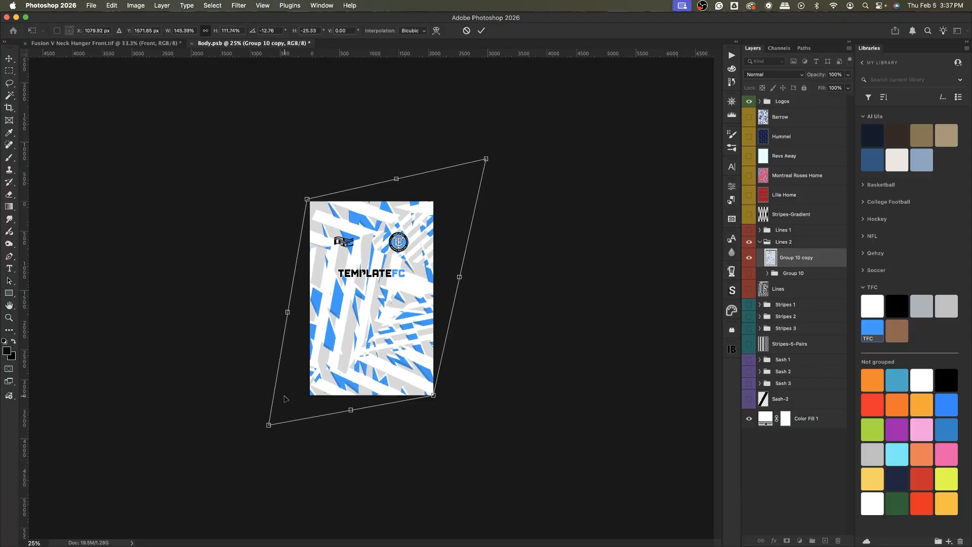
pyautogui.press('Escape')
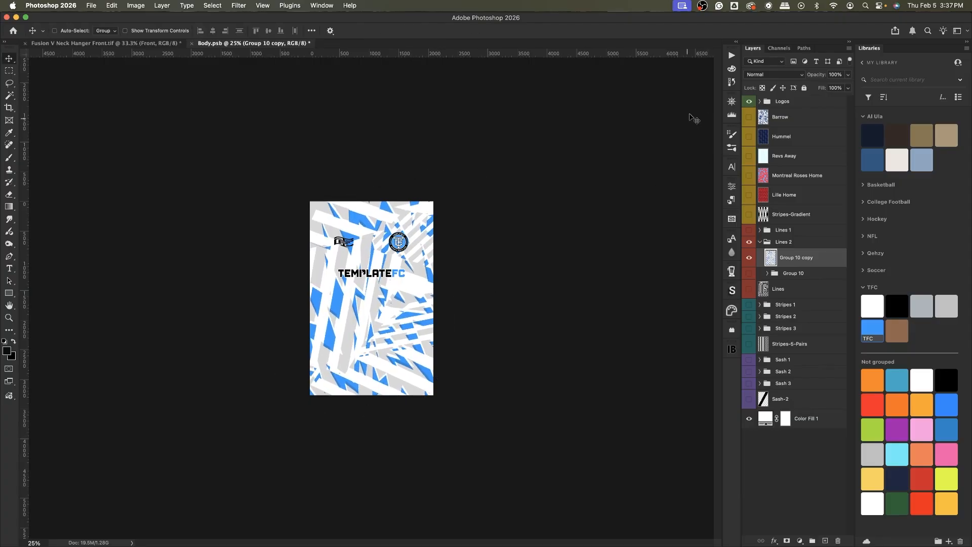
# Try the DisplaceFC action Wave 2 - Heavy on the distorted Group 10 copy layer.
pyautogui.click(731, 55)
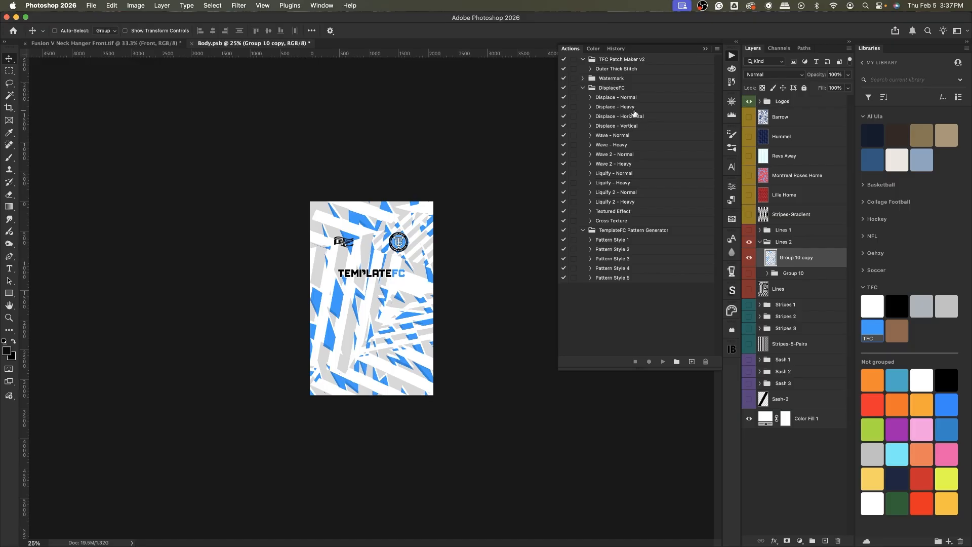
pyautogui.click(612, 155)
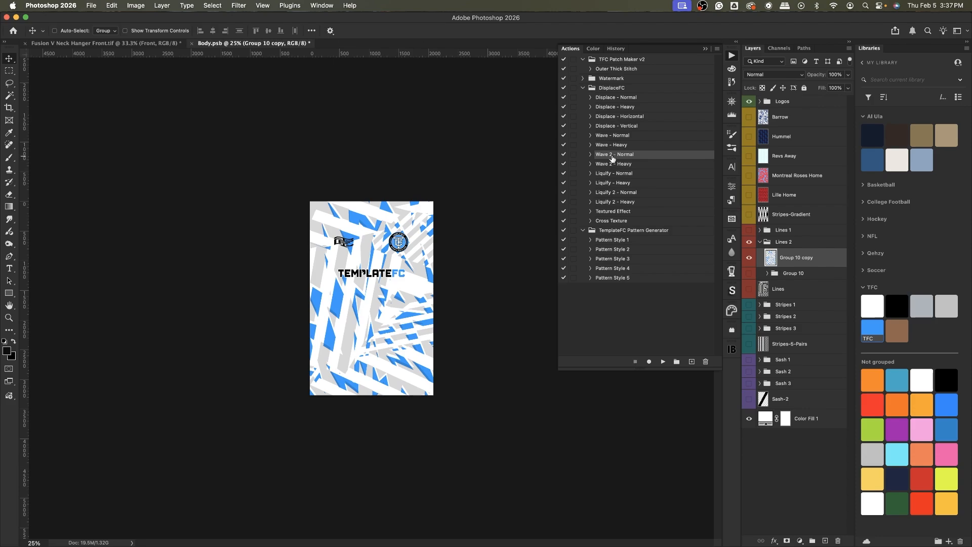
pyautogui.click(608, 164)
pyautogui.click(664, 363)
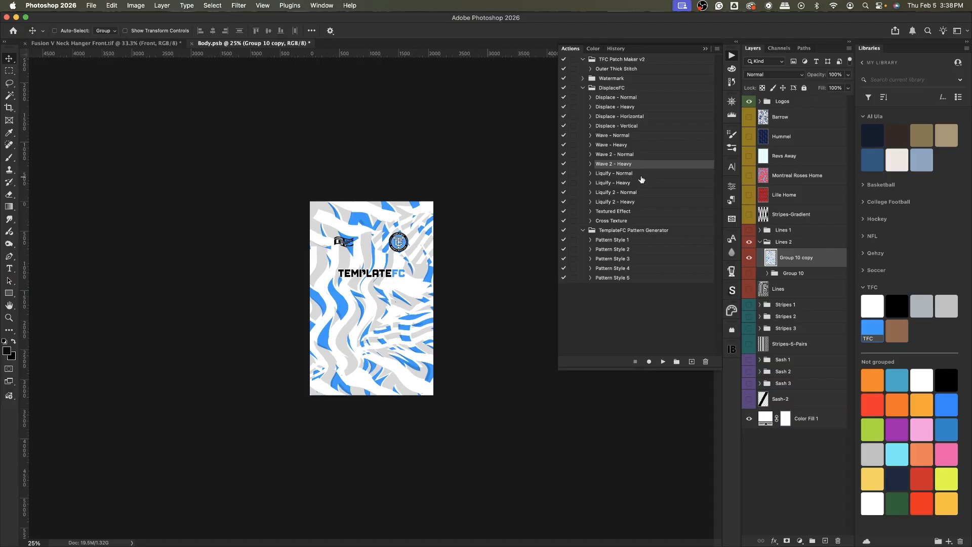
# Replace the heavy wave effect on Group 10 copy with the DisplaceFC action Wave 2 - Normal.
pyautogui.click(616, 154)
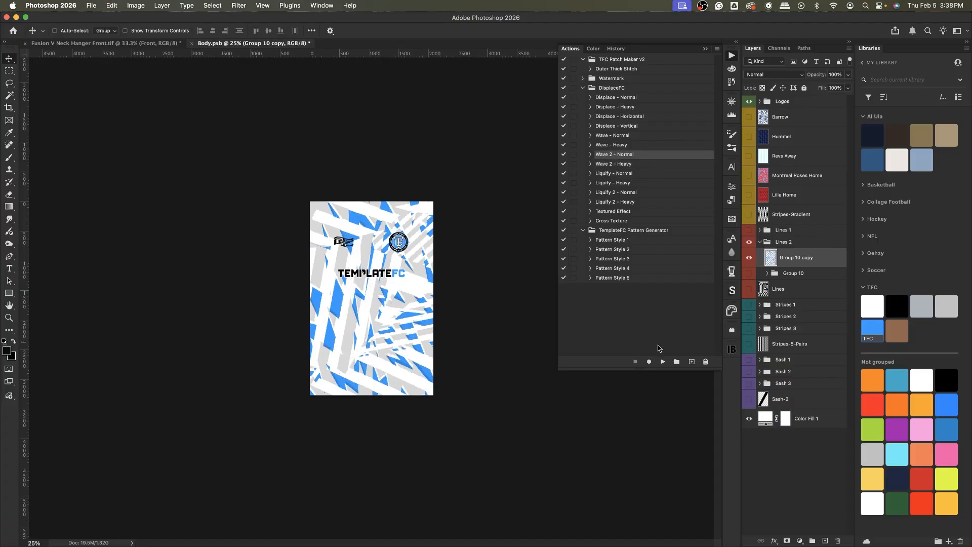
pyautogui.click(663, 362)
pyautogui.click(701, 46)
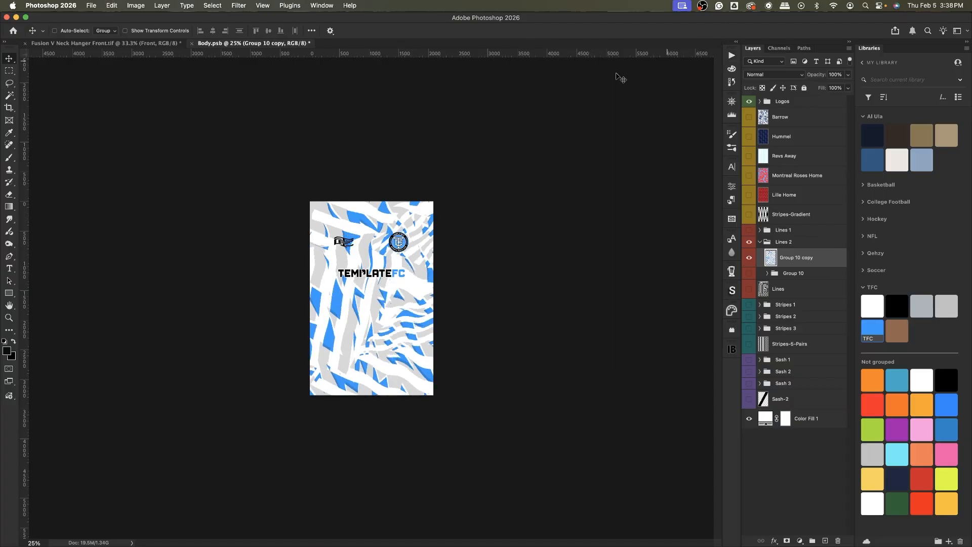
pyautogui.press('super+0')
pyautogui.press('super+minus')
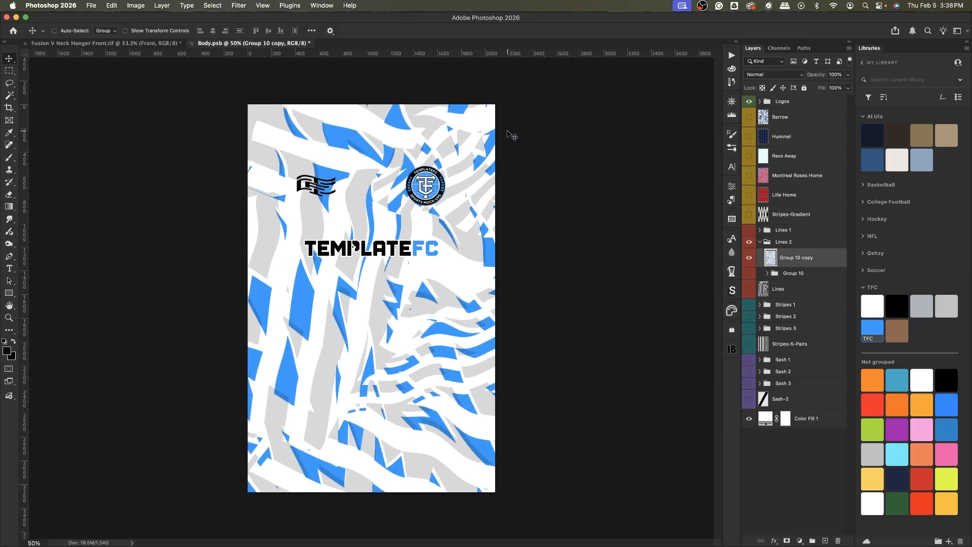